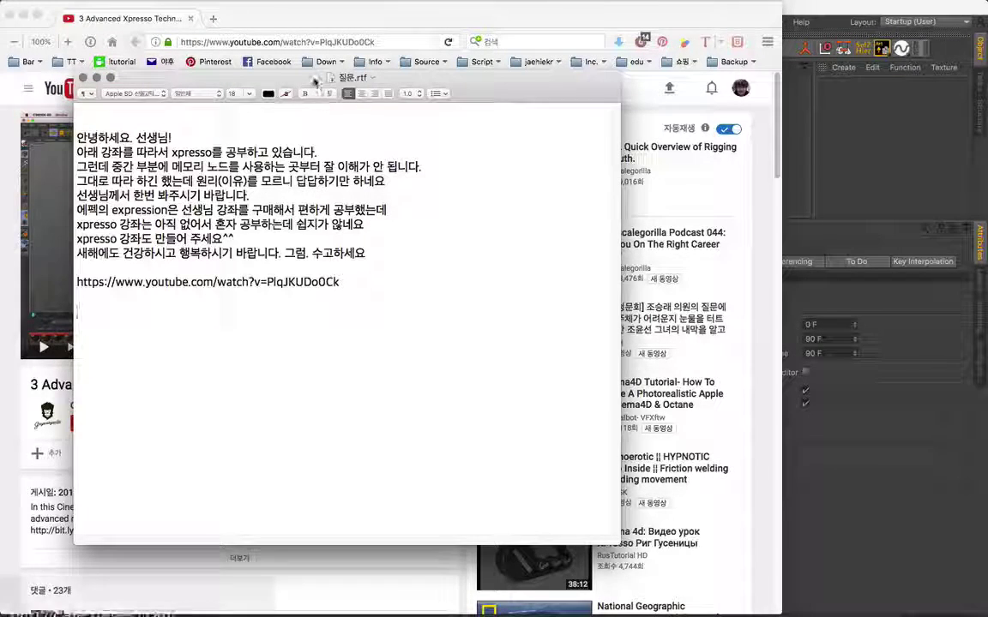
Step: Arrange the TextEdit letter window and highlight the YouTube link and the words 메모리 노드
left_click_drag(315, 80, 325, 80)
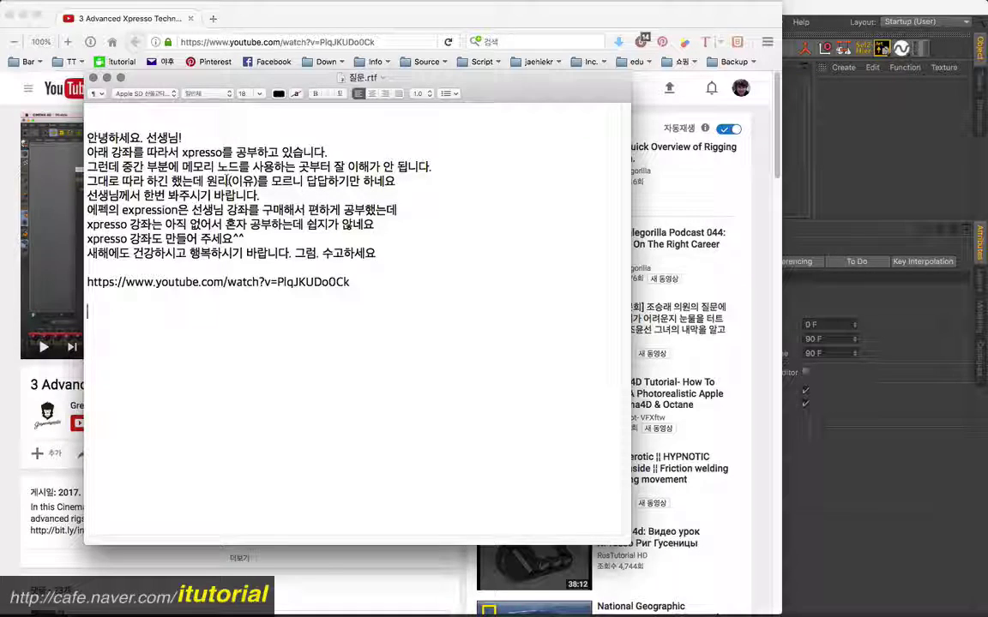
left_click_drag(243, 77, 289, 74)
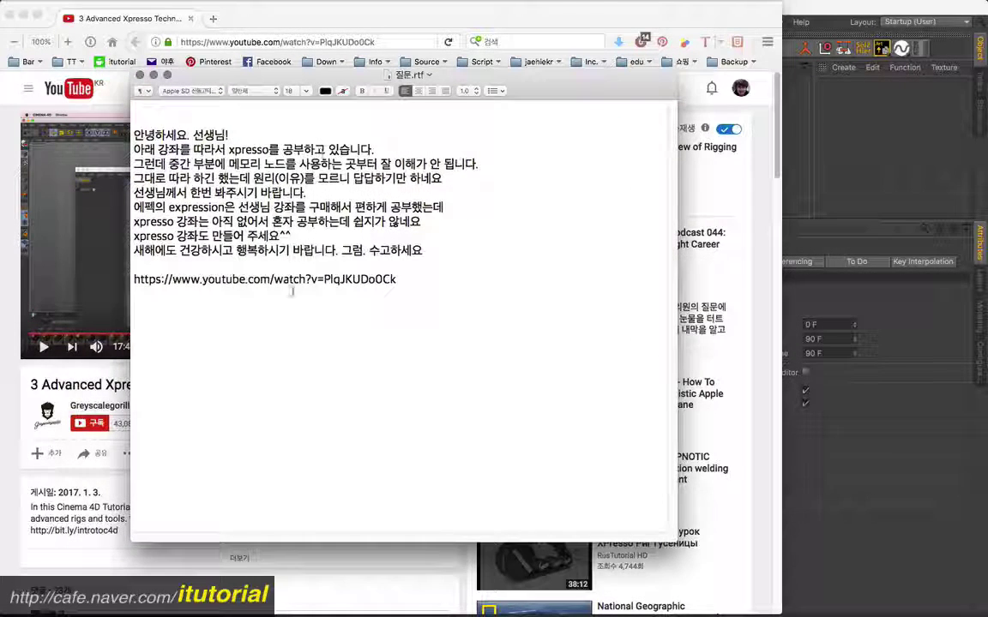
left_click_drag(397, 280, 134, 279)
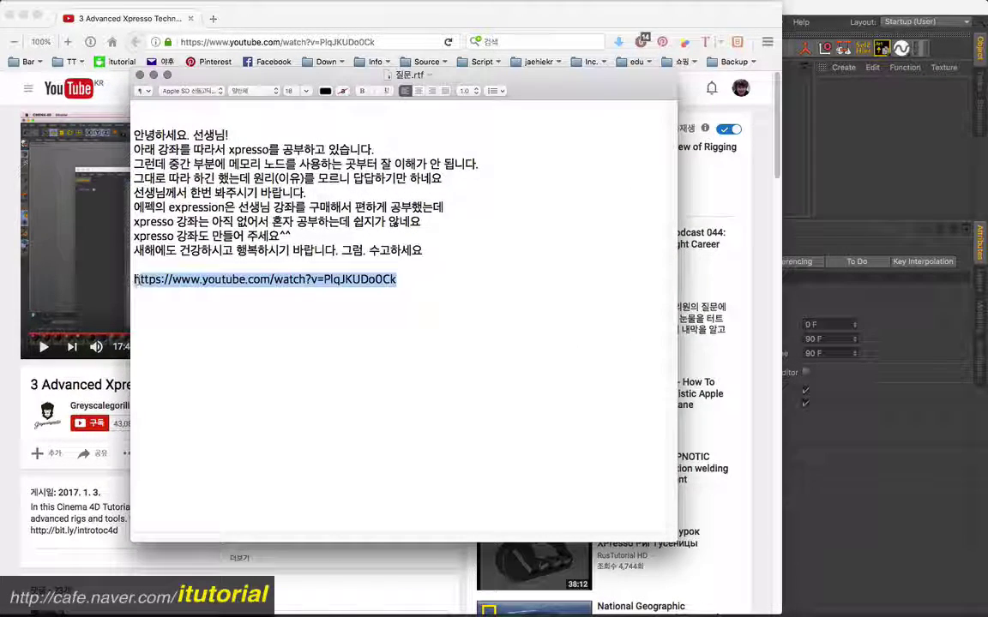
left_click_drag(289, 84, 550, 141)
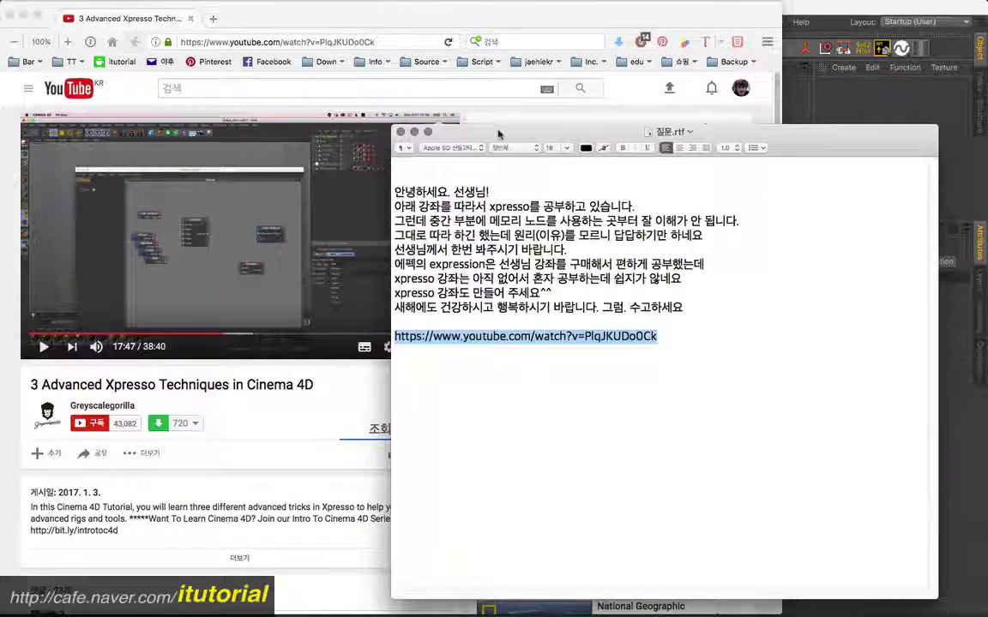
left_click_drag(449, 137, 219, 108)
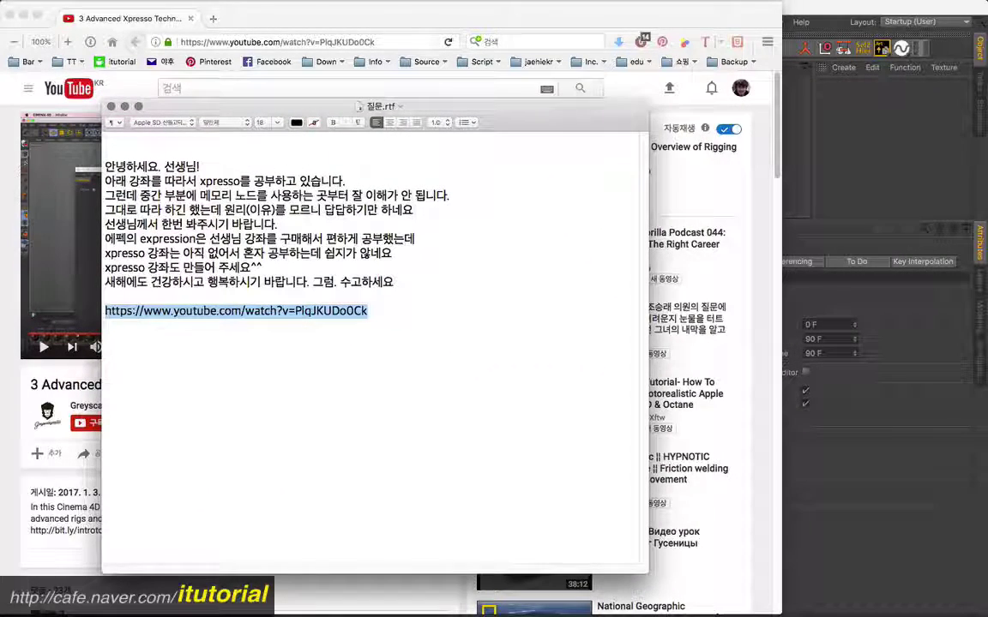
left_click_drag(258, 105, 269, 105)
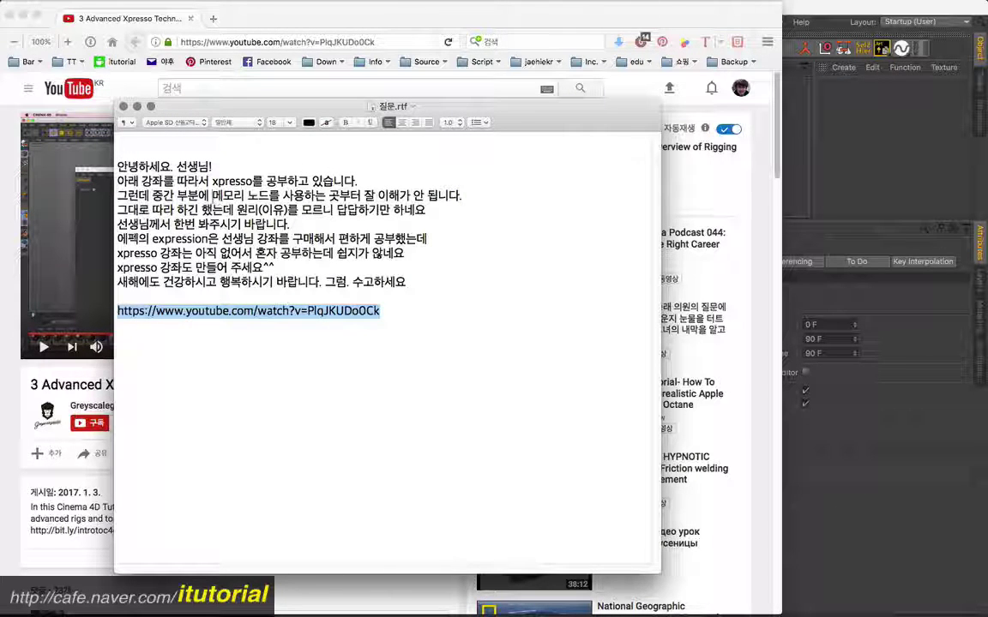
left_click_drag(212, 195, 269, 195)
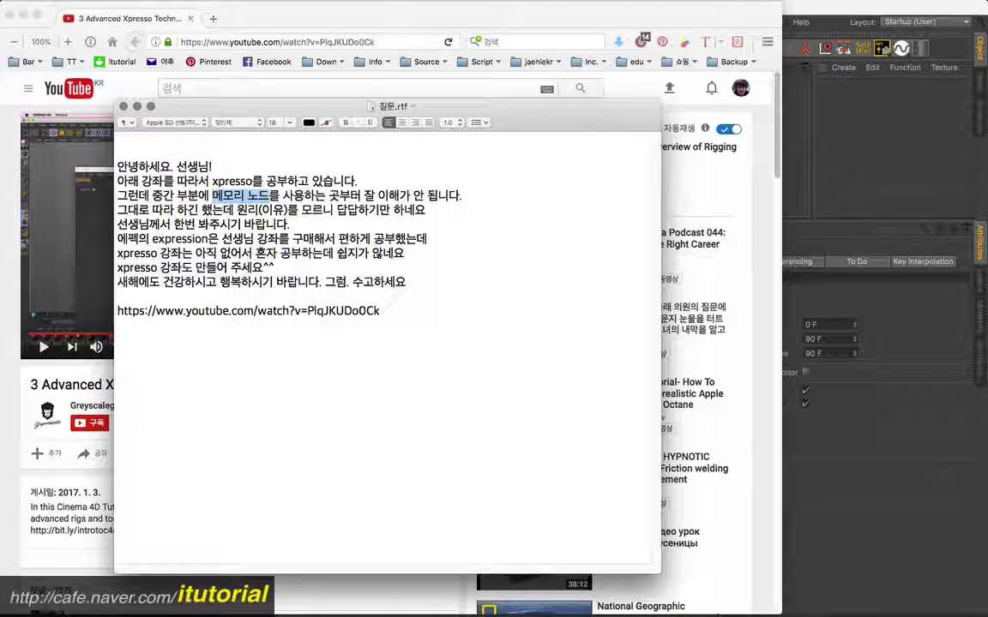
Step: Highlight 메모리 노드 again and the end of the course request line, then clear it
key("super+Tab")
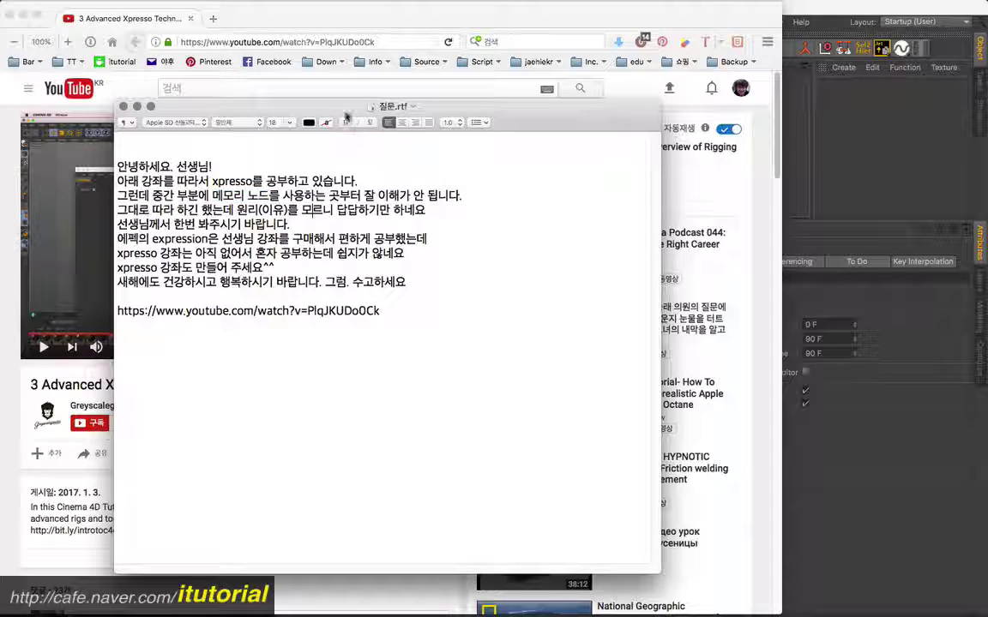
mouse_move(345, 114)
left_mouse_down()
mouse_move(534, 110)
mouse_move(362, 117)
left_mouse_up()
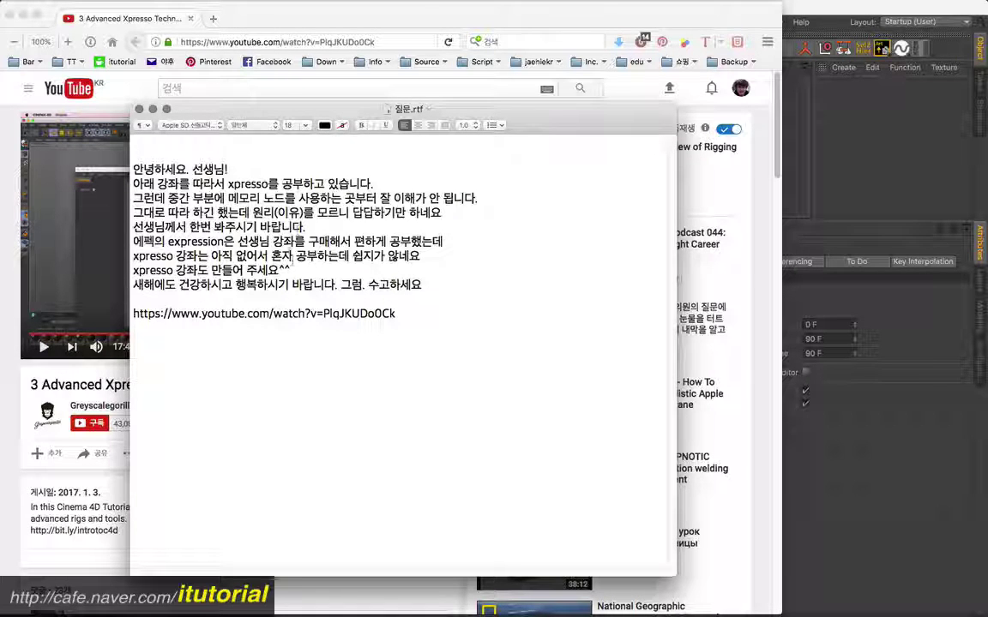
left_click_drag(227, 198, 284, 198)
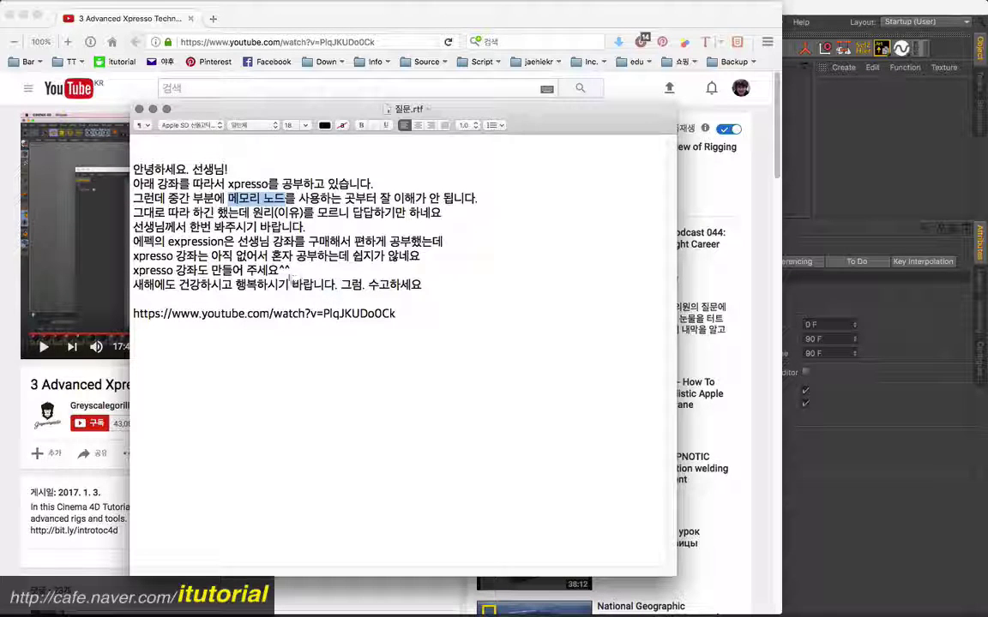
left_click_drag(293, 269, 245, 271)
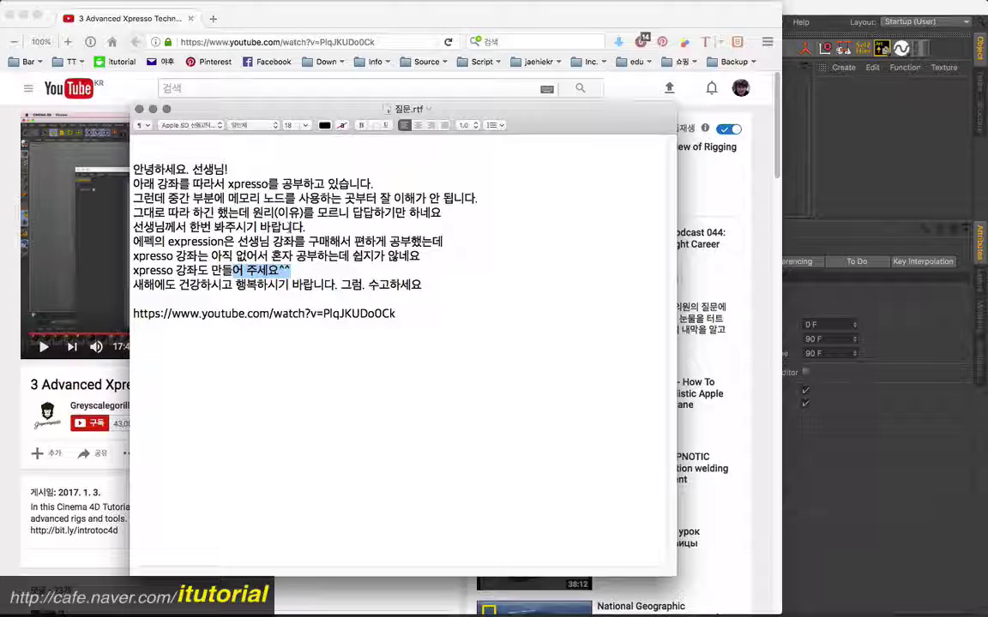
left_click(250, 251)
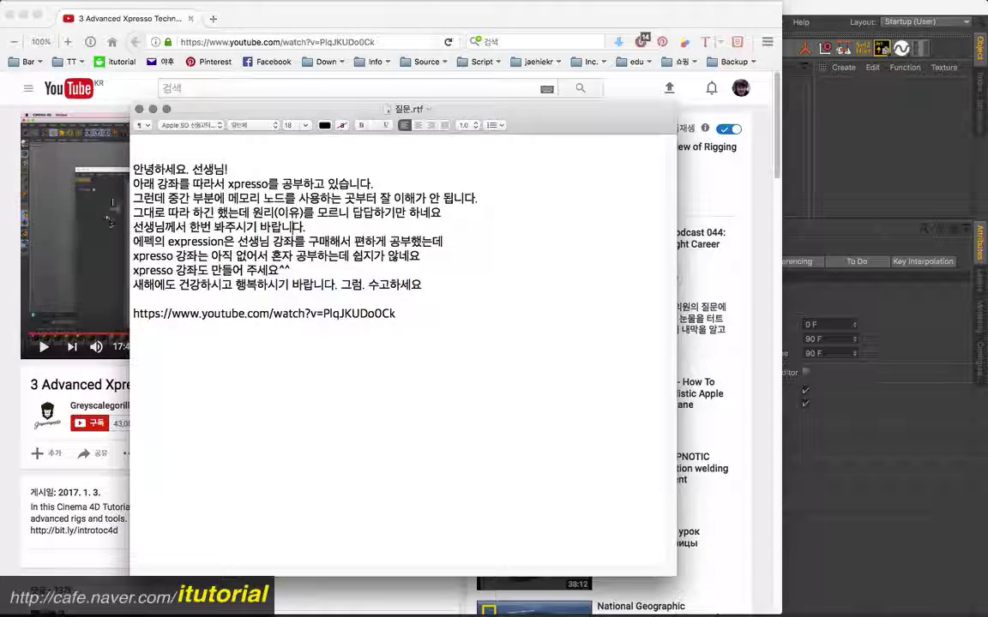
Step: Reposition the letter window to uncover the video, briefly highlighting the closing greeting
mouse_move(211, 109)
left_mouse_down()
mouse_move(434, 100)
mouse_move(211, 103)
left_mouse_up()
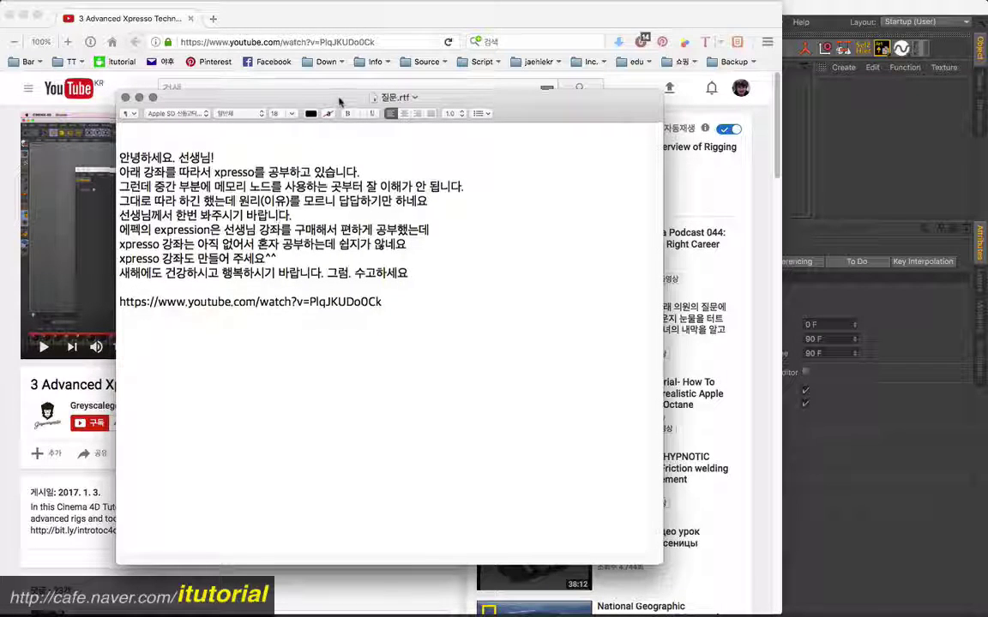
left_click_drag(306, 93, 306, 102)
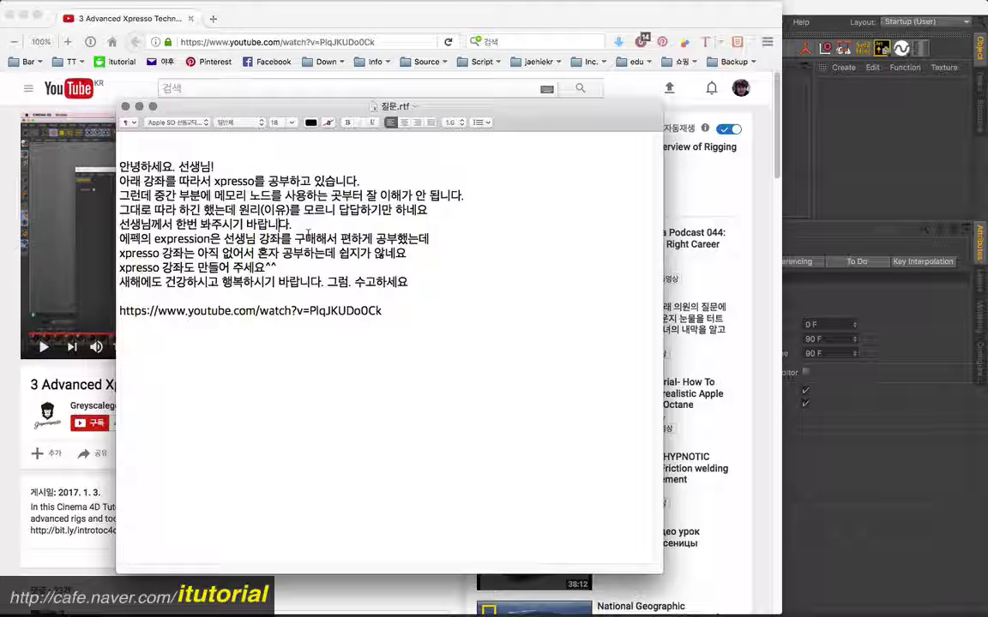
left_click_drag(306, 108, 328, 110)
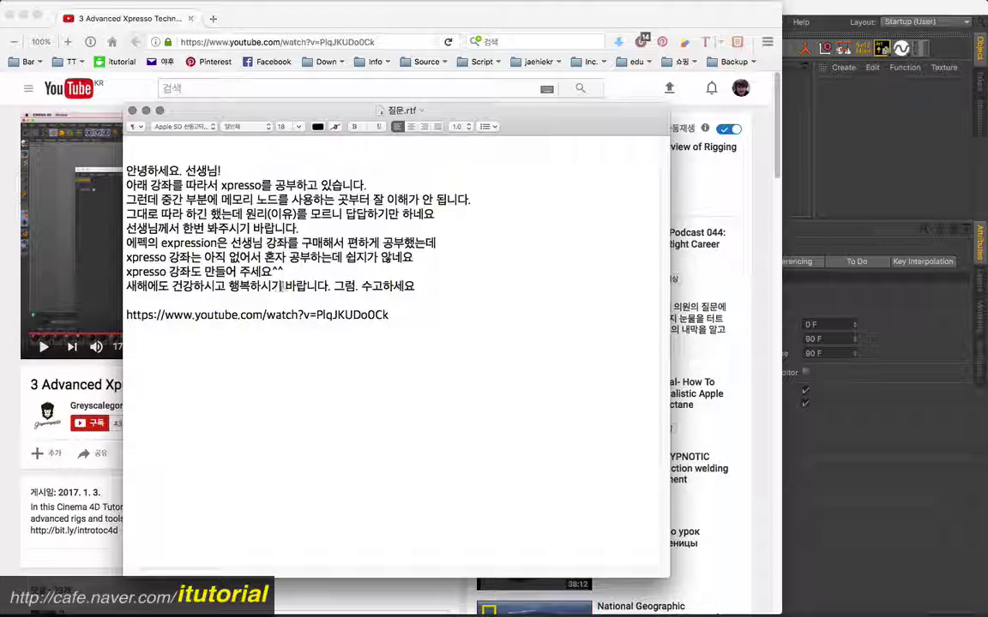
left_click_drag(258, 286, 196, 287)
left_click(320, 257)
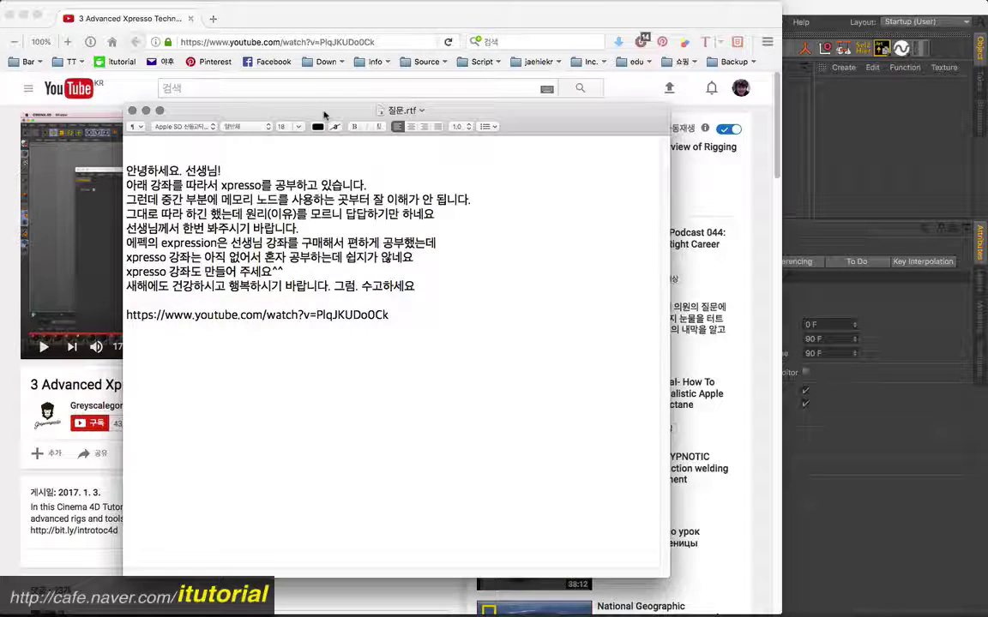
left_click_drag(294, 109, 293, 114)
left_click_drag(517, 121, 517, 125)
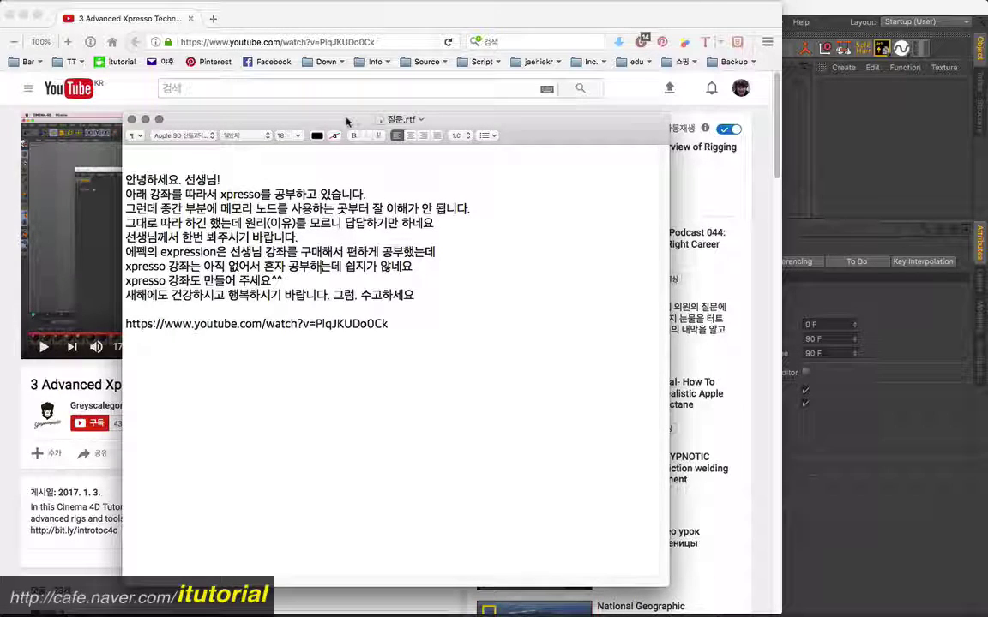
left_click_drag(351, 123, 366, 110)
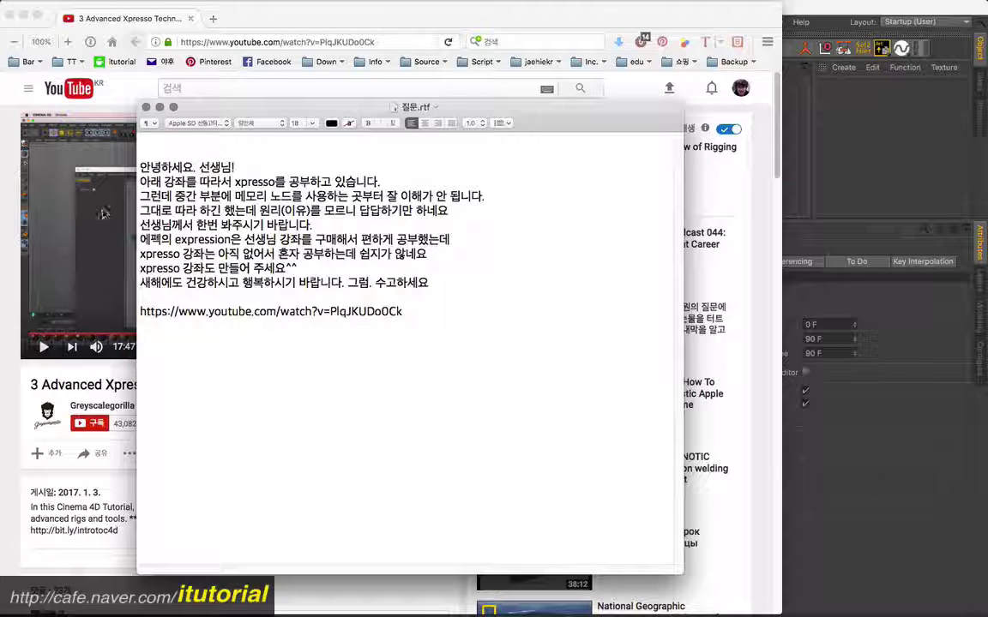
Step: Add a Cube, a Cone and an Instance of the cone to the Cinema 4D scene
left_click(785, 180)
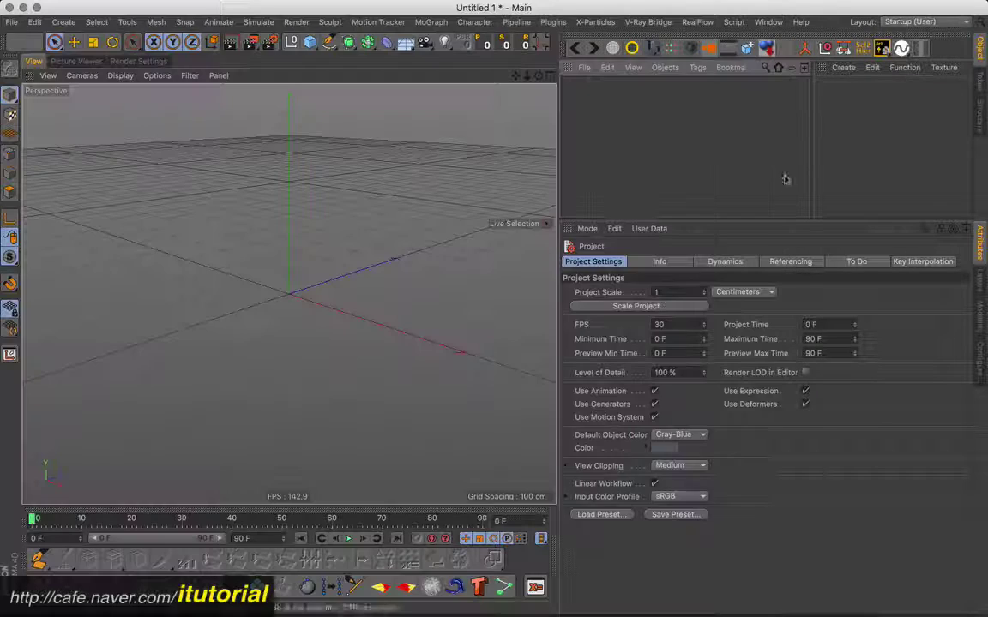
mouse_move(308, 243)
left_mouse_down("alt")
mouse_move(312, 268)
mouse_move(334, 89)
left_mouse_up("alt")
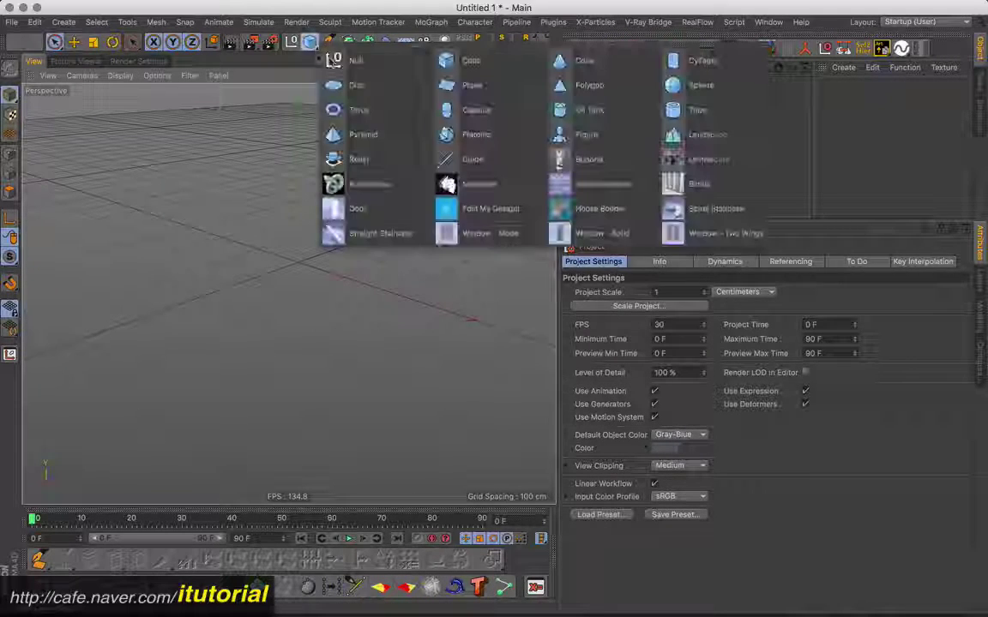
left_click_drag(311, 43, 488, 62)
left_click_drag(311, 43, 463, 60)
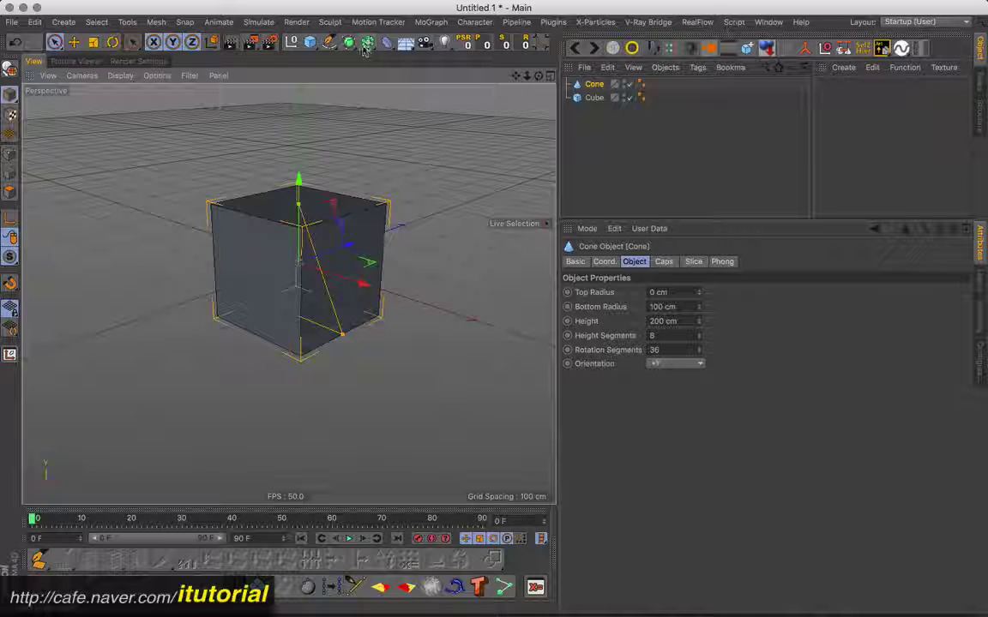
mouse_move(367, 42)
left_mouse_down()
mouse_move(555, 62)
mouse_move(624, 85)
left_mouse_up()
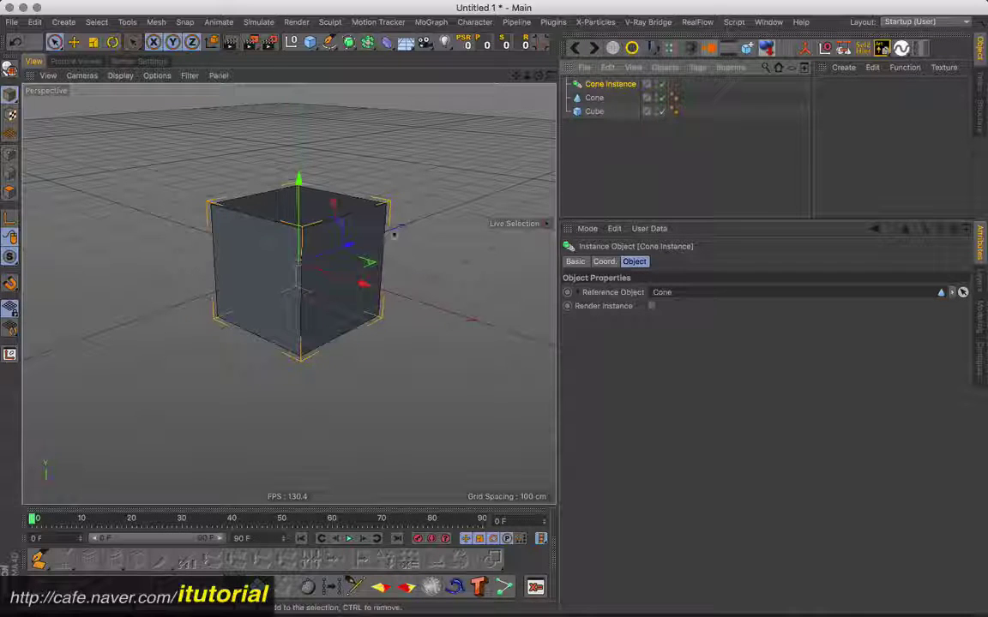
Step: Move the cone instance beside the cube and set its Reference Object to Cube
left_click_drag(309, 227, 490, 174)
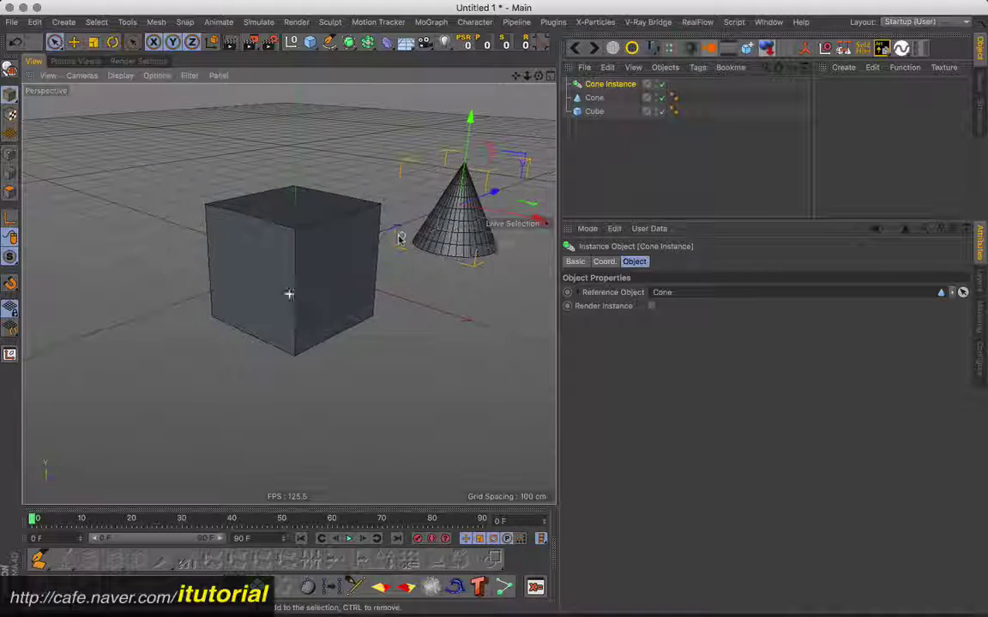
left_click_drag(289, 293, 514, 194, "alt")
left_click(591, 113)
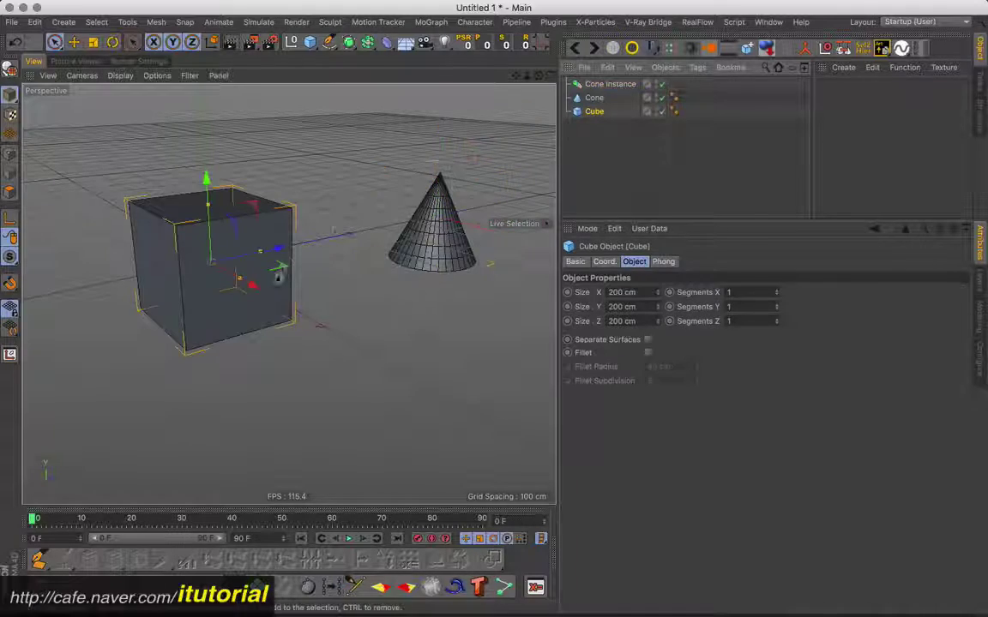
mouse_move(210, 255)
left_mouse_down()
mouse_move(399, 278)
mouse_move(290, 295)
left_mouse_up()
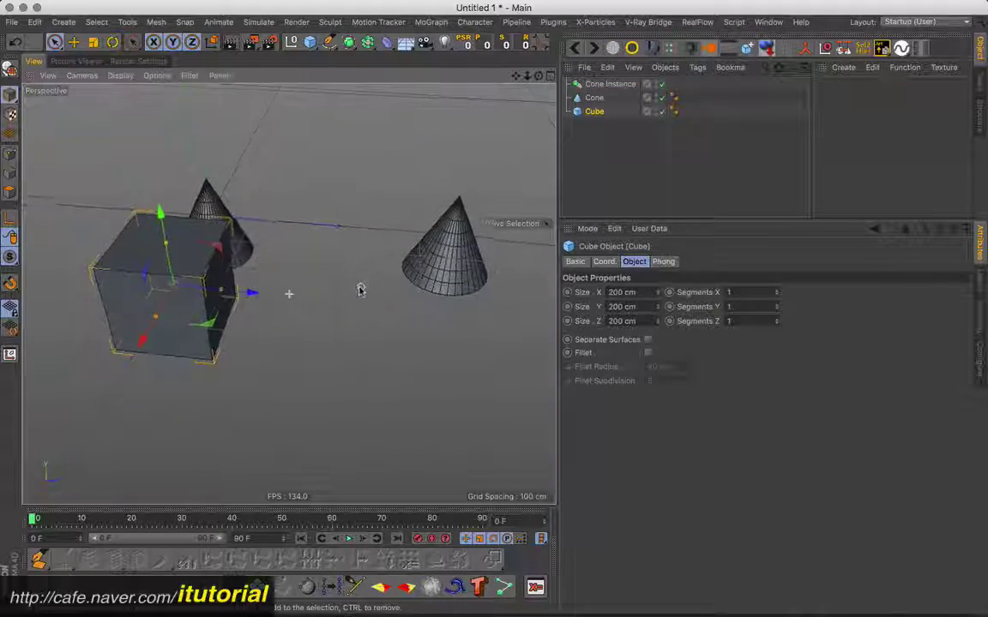
left_click_drag(290, 294, 465, 197, "alt")
left_click(463, 257)
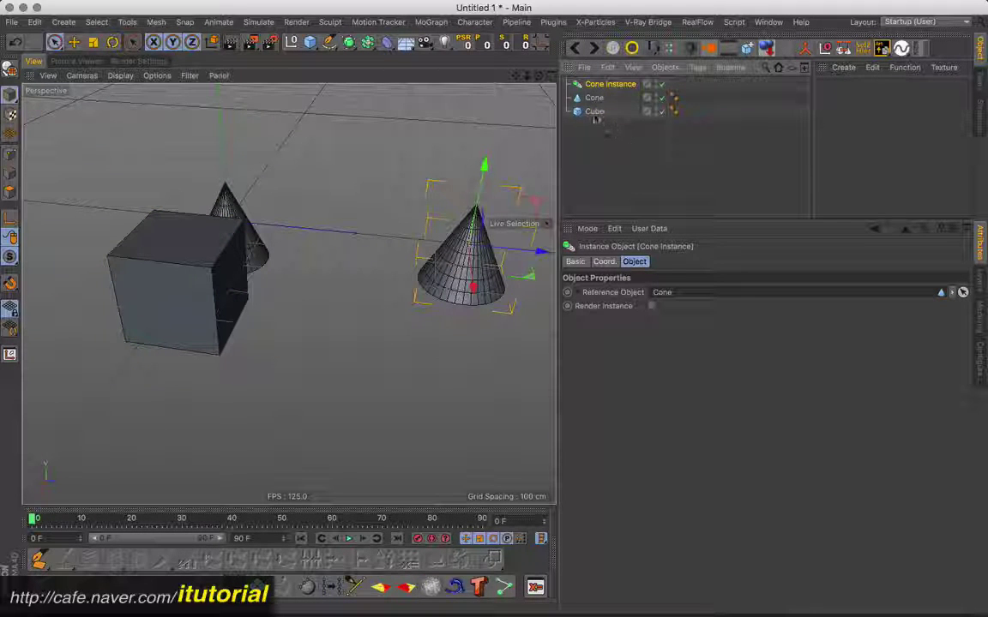
left_click_drag(594, 111, 662, 292)
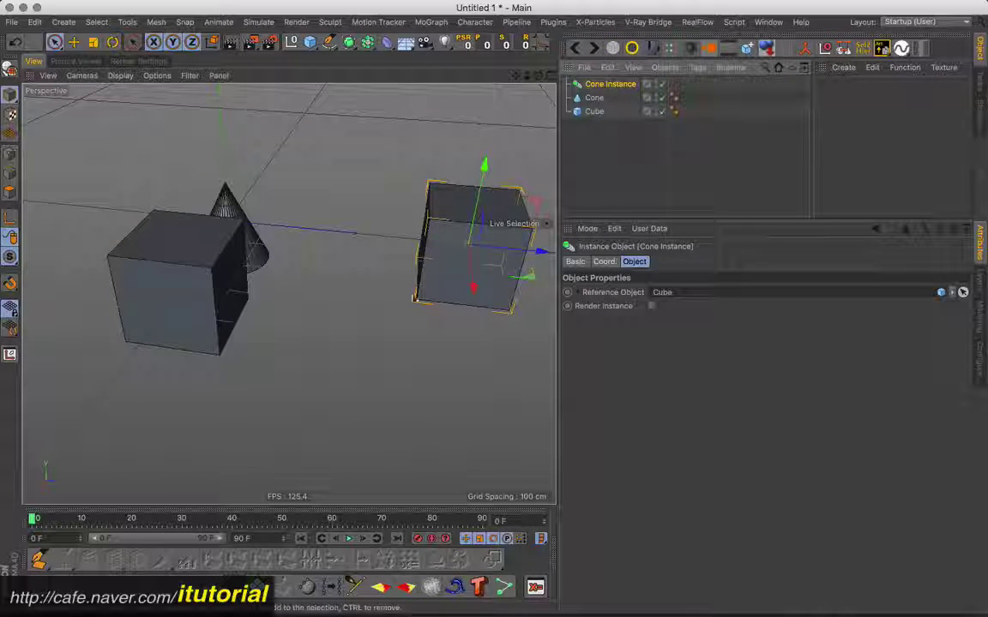
mouse_move(379, 223)
left_mouse_down("alt")
mouse_move(286, 293)
mouse_move(343, 283)
left_mouse_up("alt")
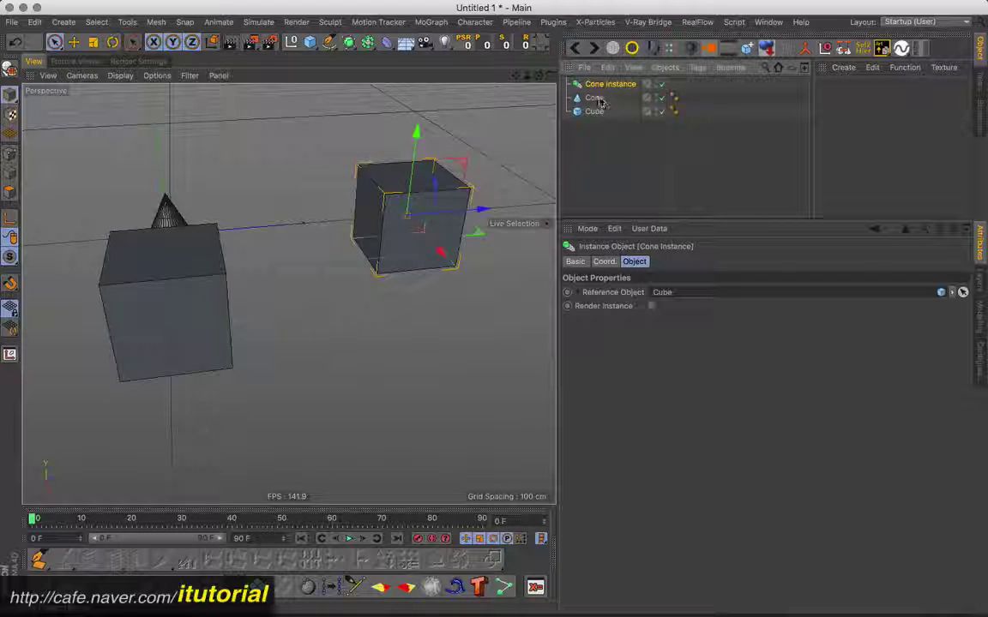
Step: Toggle Cone and Cube viewport visibility, then group them under a hidden Null with Alt+G
left_click(595, 98)
left_click(655, 95)
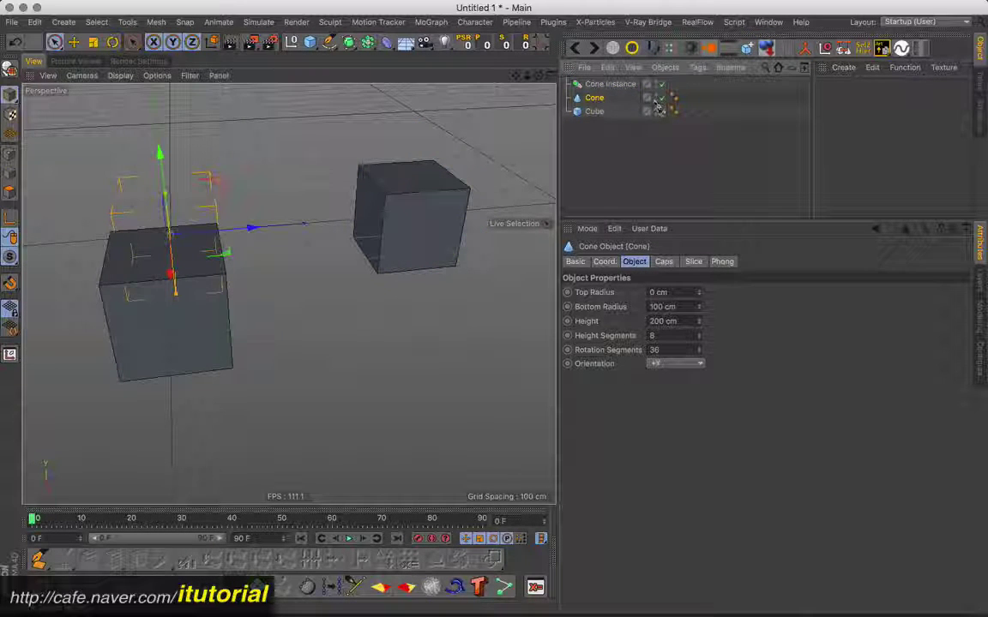
left_click(659, 110)
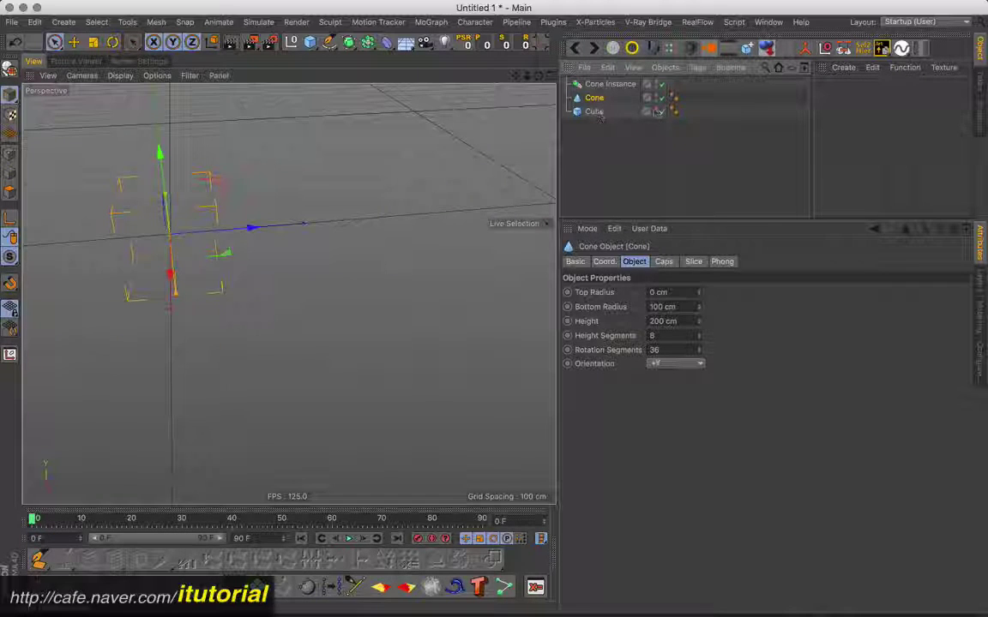
left_click(658, 110)
left_click(658, 97)
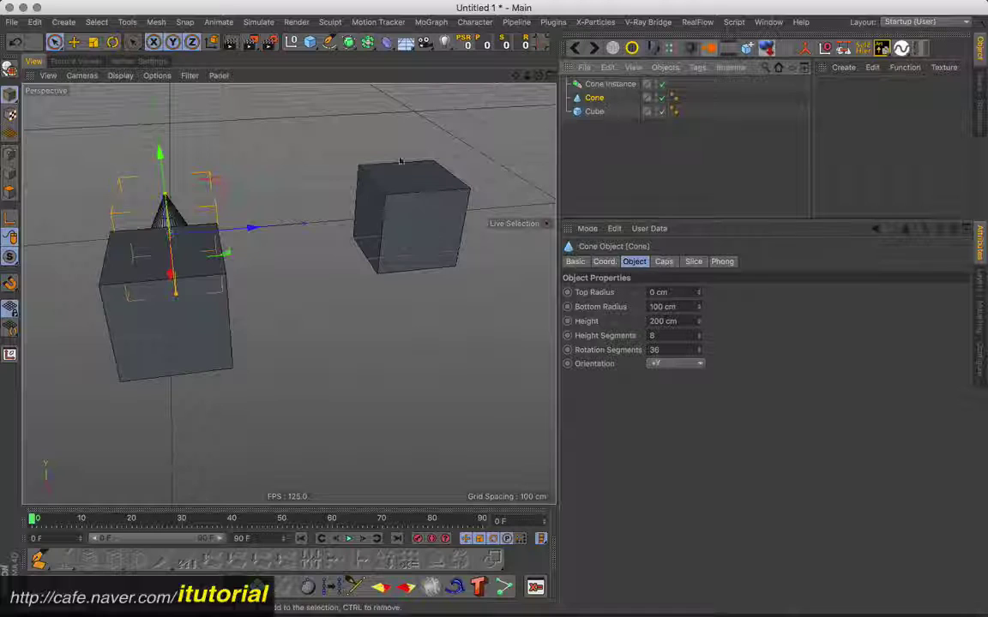
left_click(598, 113, "ctrl")
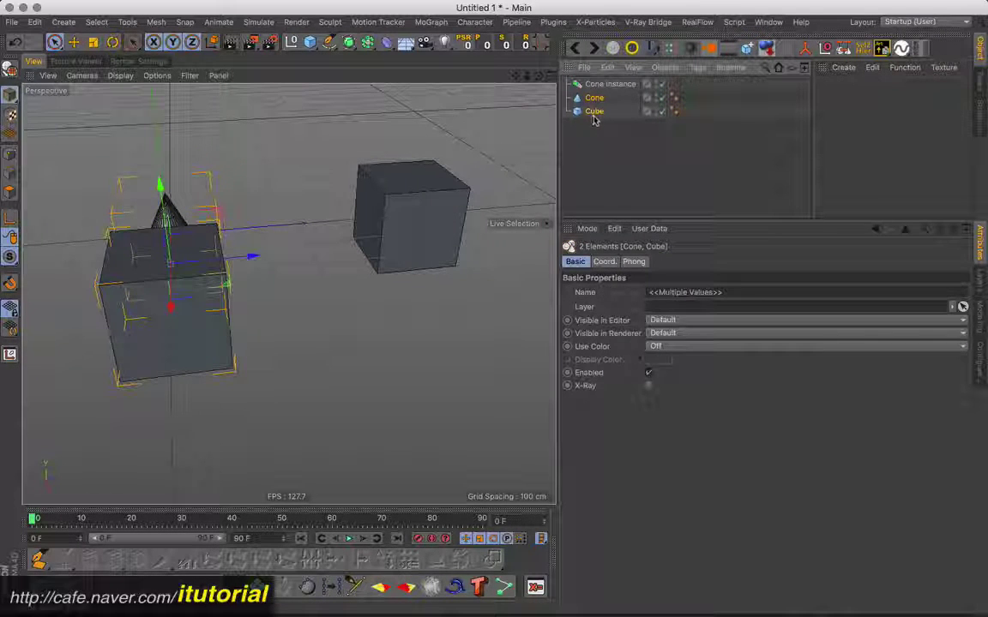
key("alt+g")
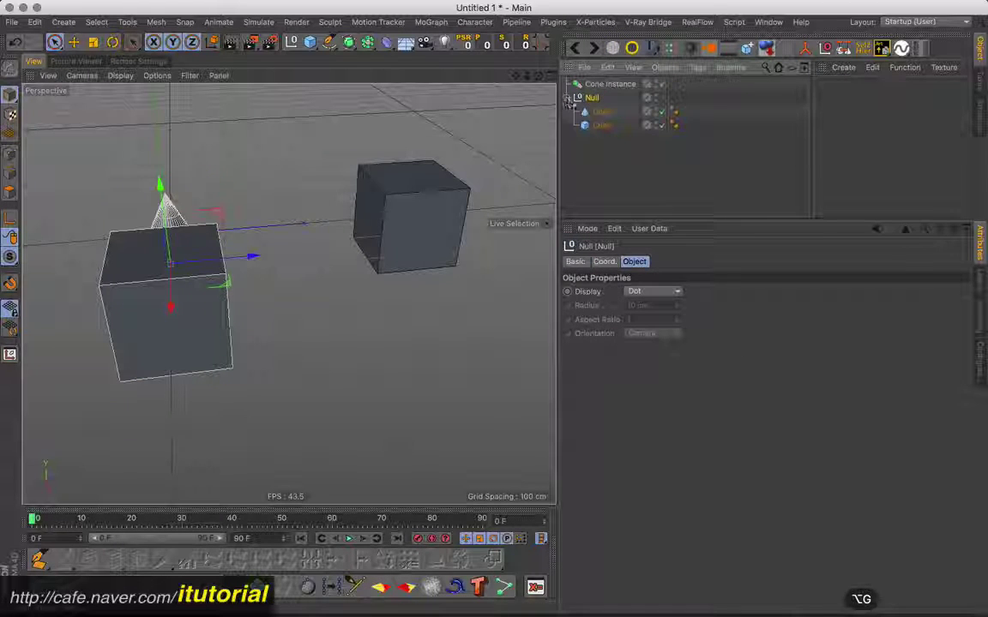
left_click(647, 97)
Step: Switch the instance's reference to Cone and back to Cube, then delete every object
left_click(624, 112)
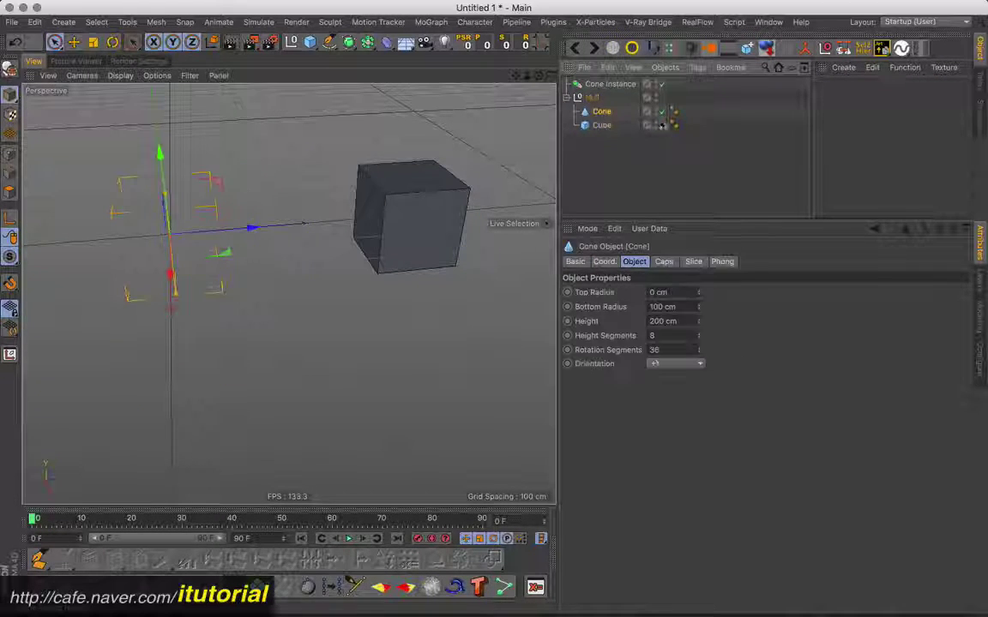
left_click(609, 84)
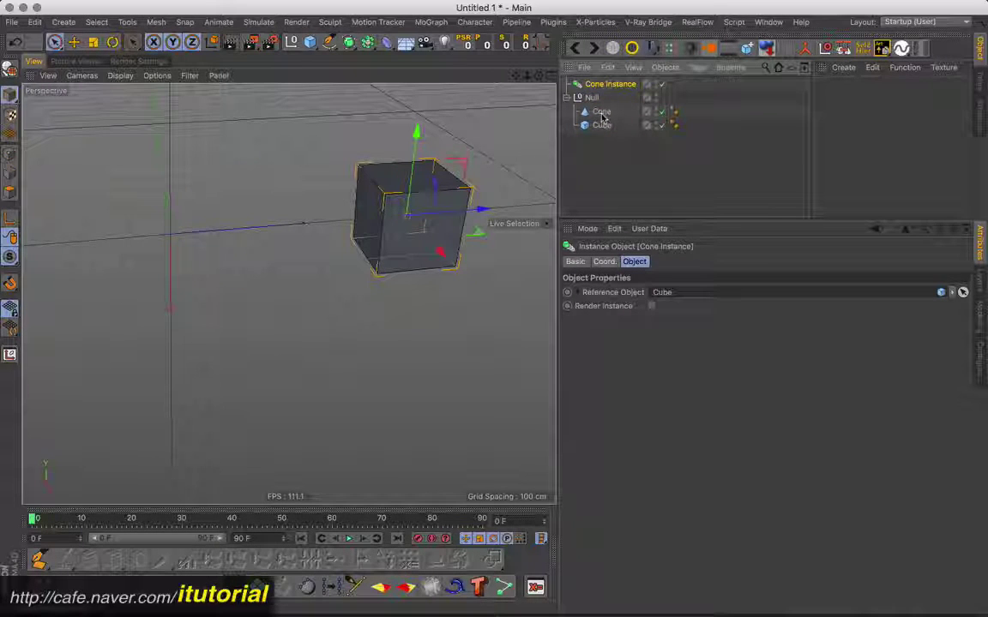
left_click_drag(601, 113, 668, 292)
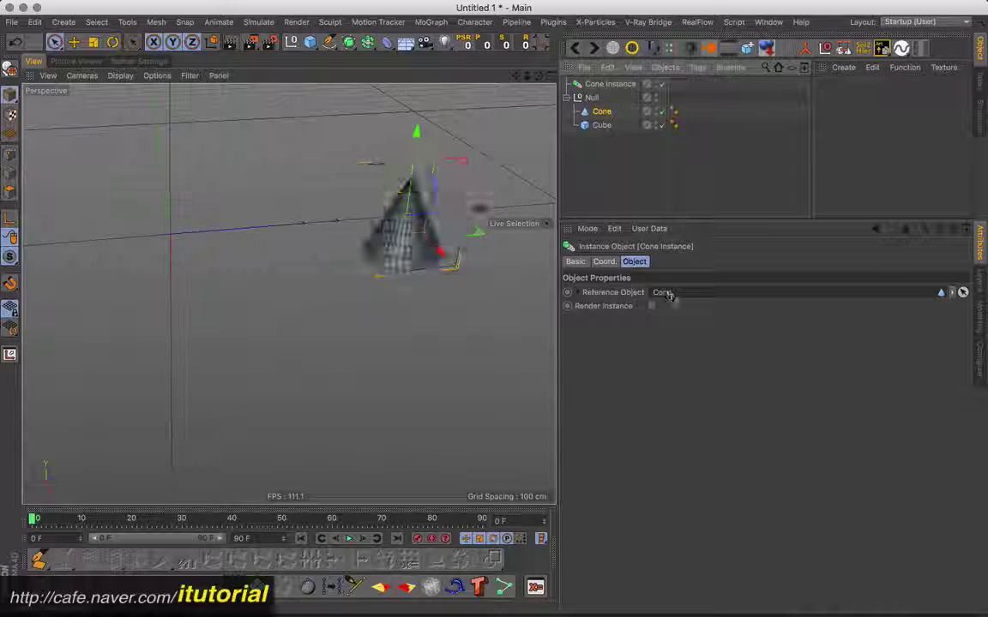
left_click_drag(601, 125, 668, 291)
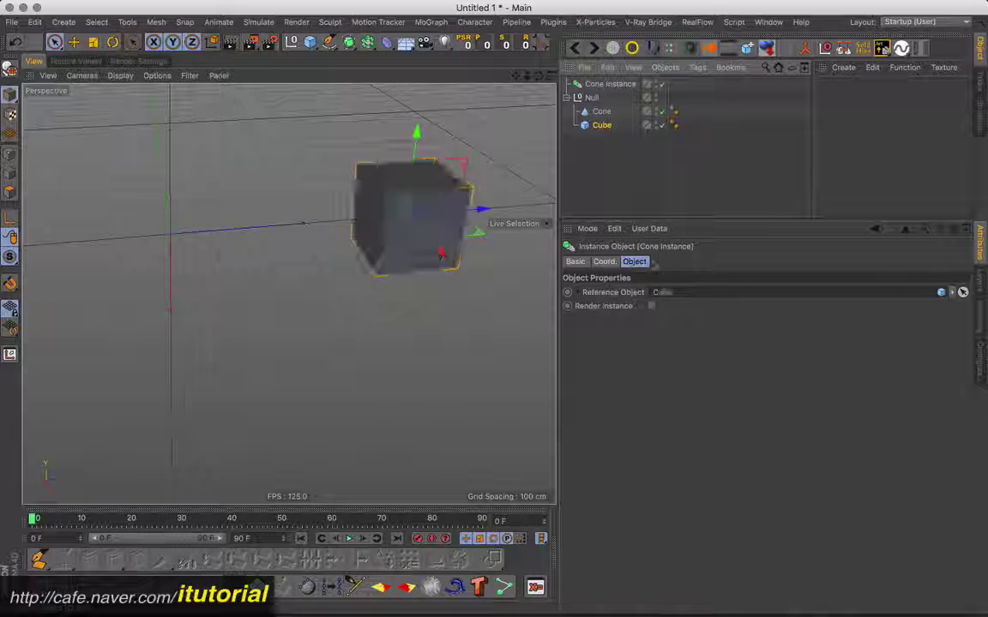
key("ctrl+a")
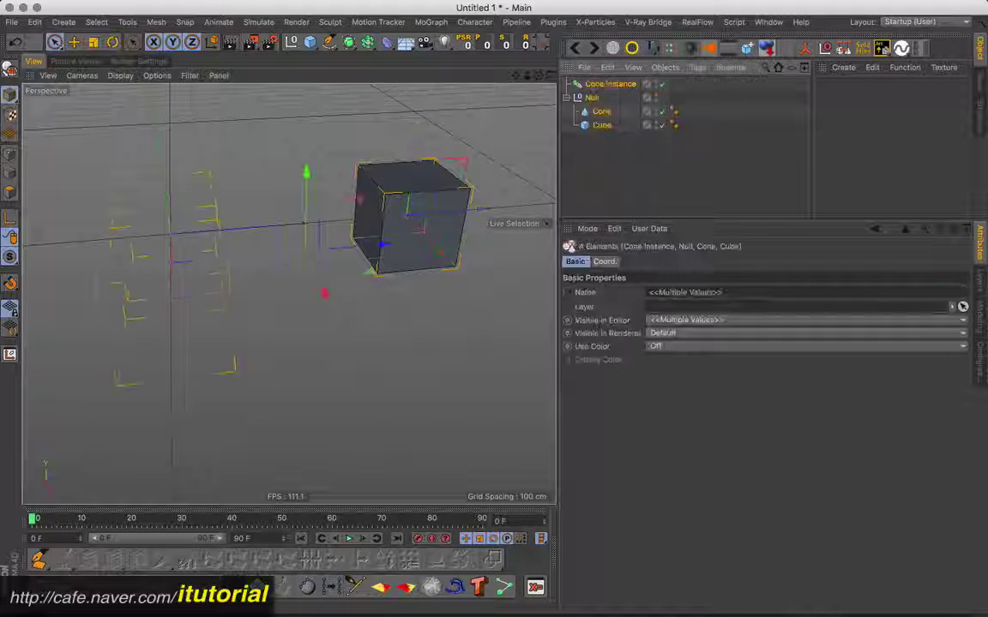
key("Delete")
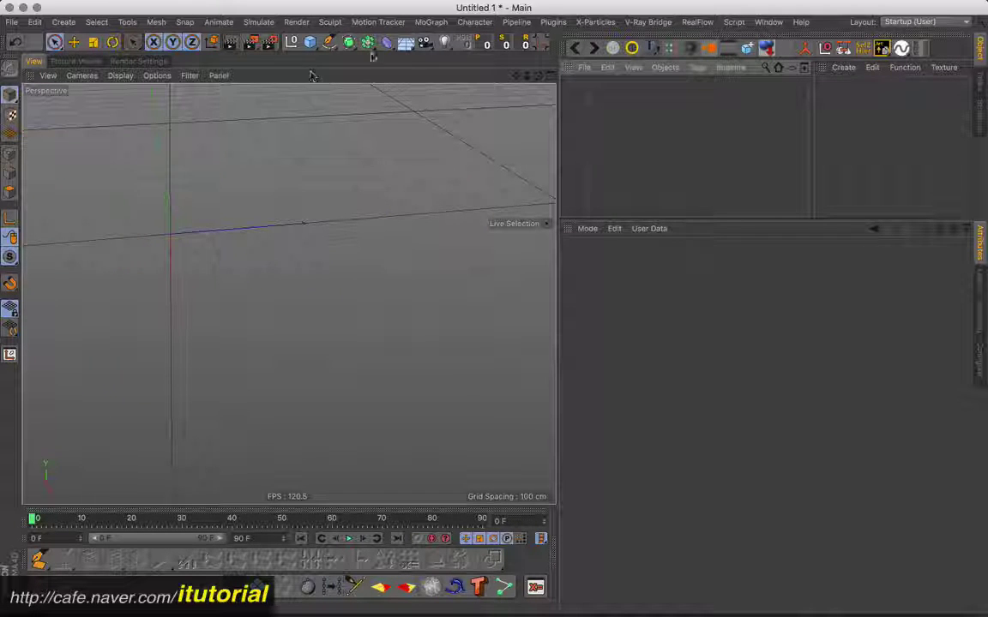
Step: Add a Cube, Cone, Cylinder and Sphere from a floating primitives palette
left_click(309, 41)
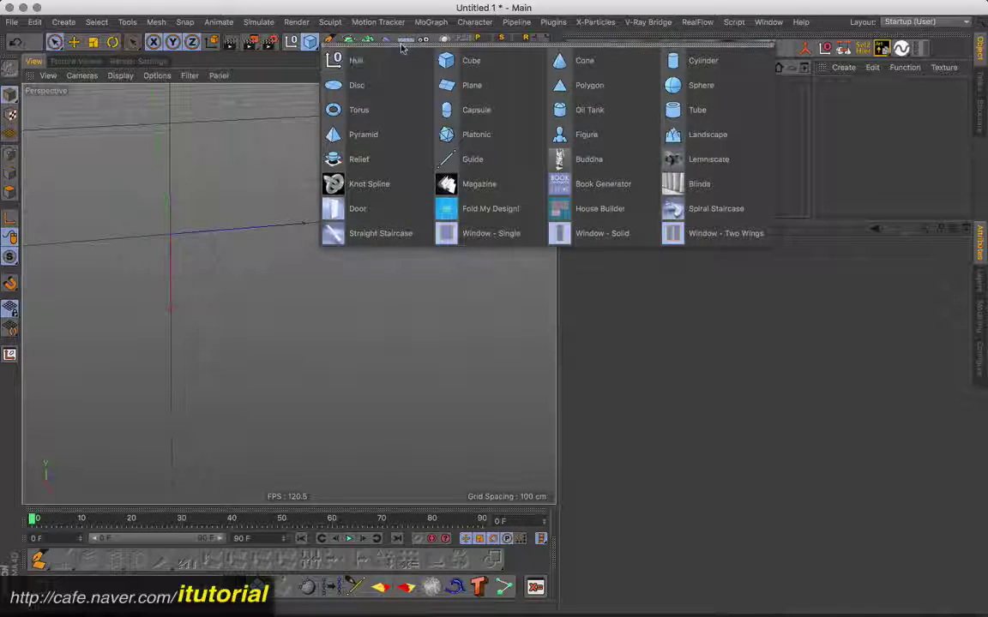
left_click_drag(385, 54, 350, 127)
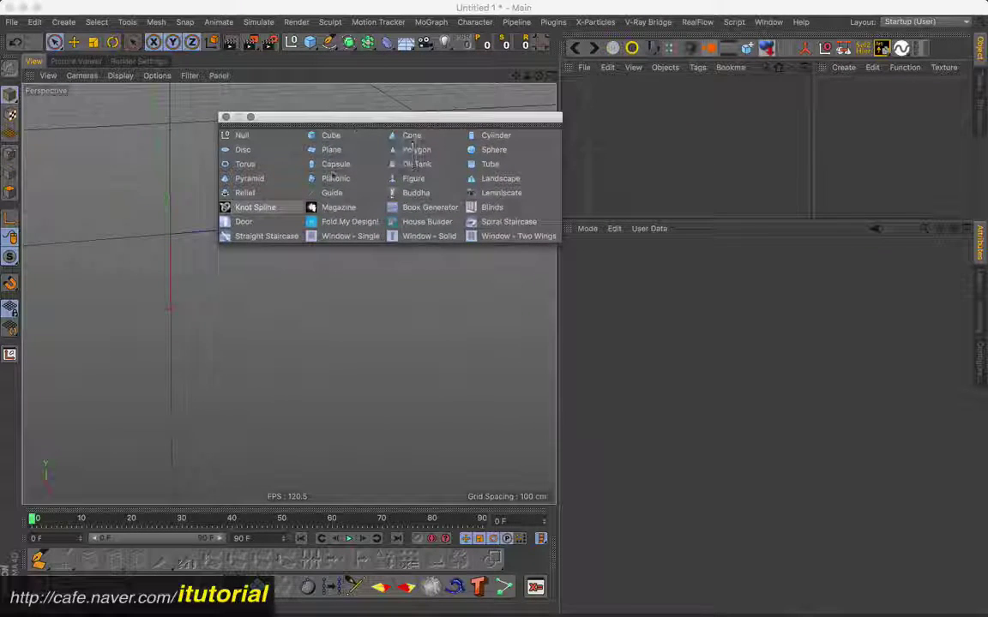
left_click(330, 136)
left_click(411, 136)
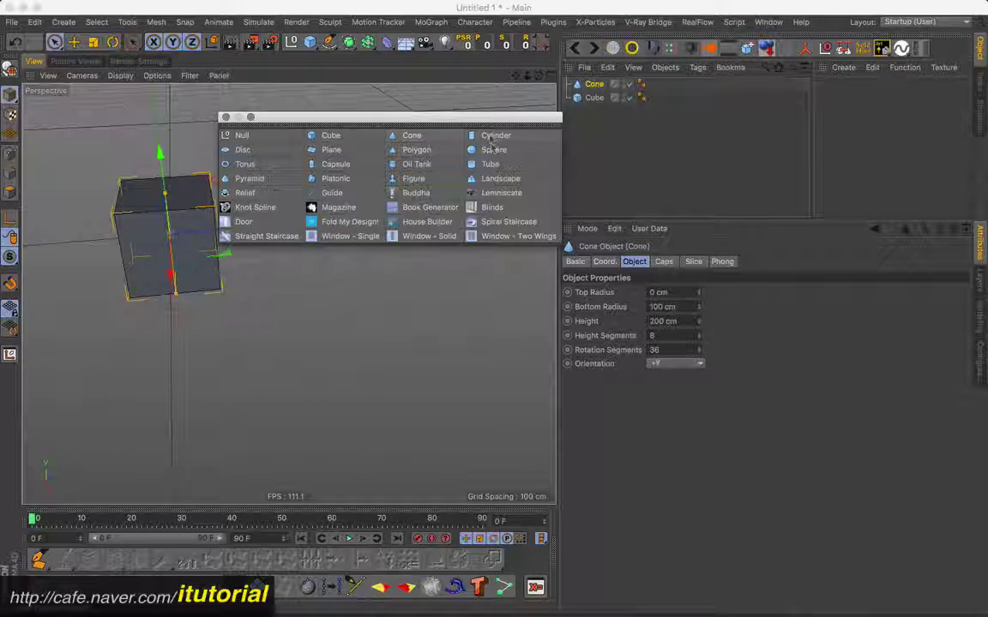
left_click(494, 136)
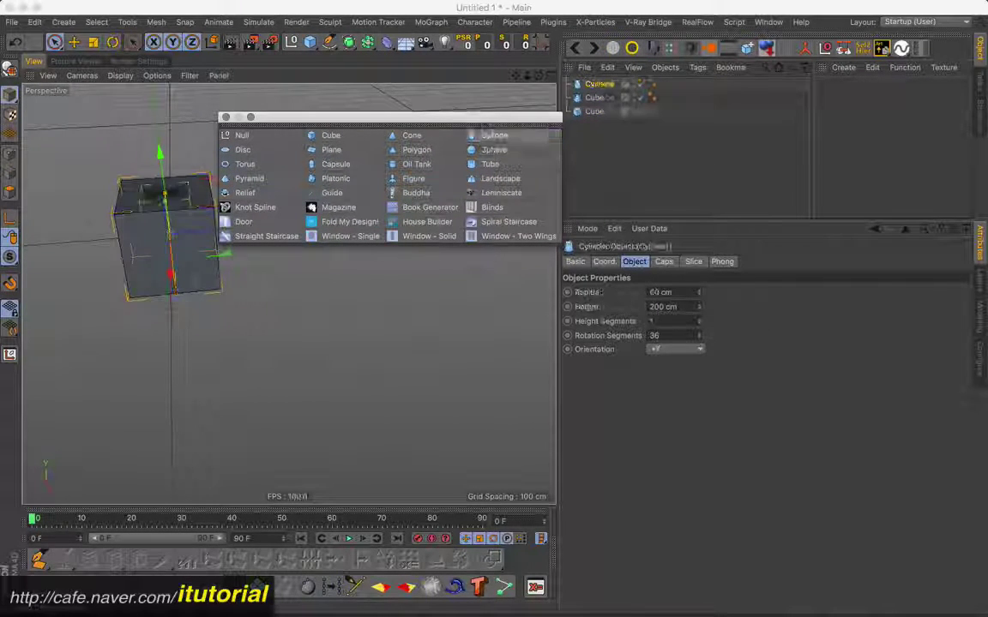
left_click(488, 150)
left_click_drag(439, 118, 439, 148)
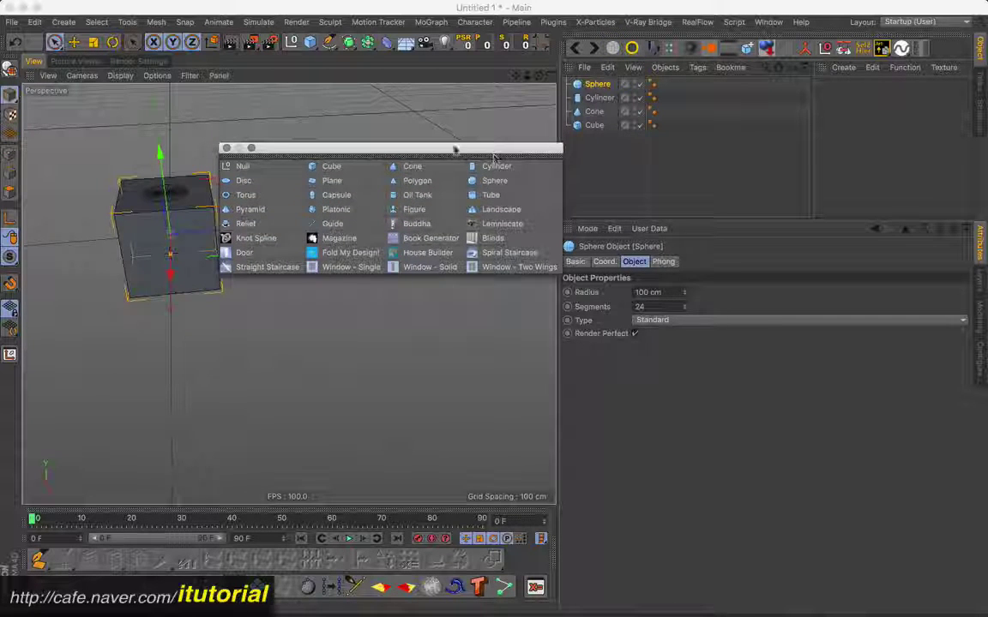
left_click(227, 161)
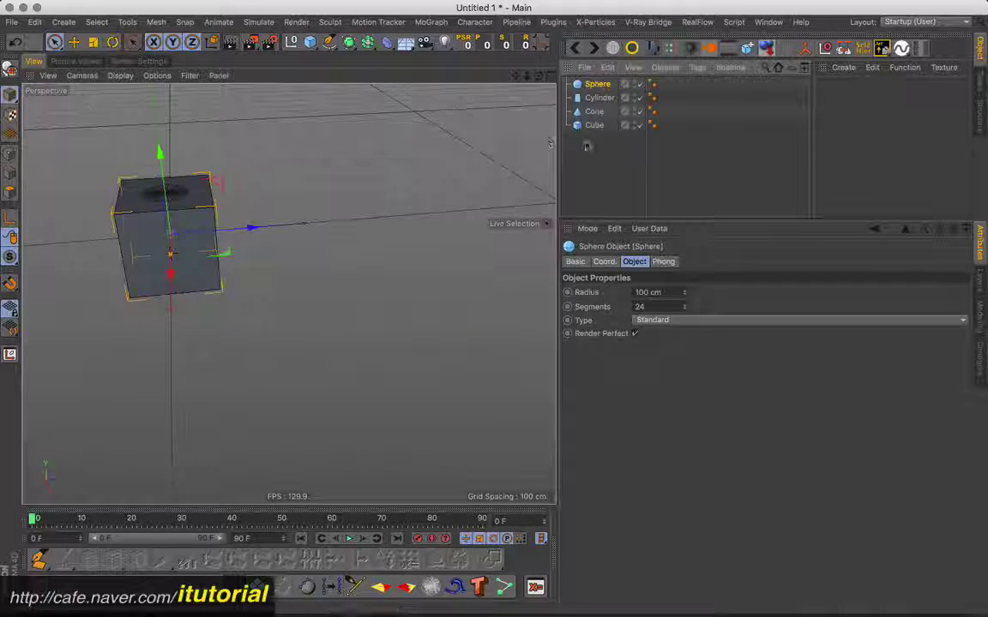
Step: Group all four primitives under a Null and hide the Null in the viewport
key("ctrl+a")
key("alt+g")
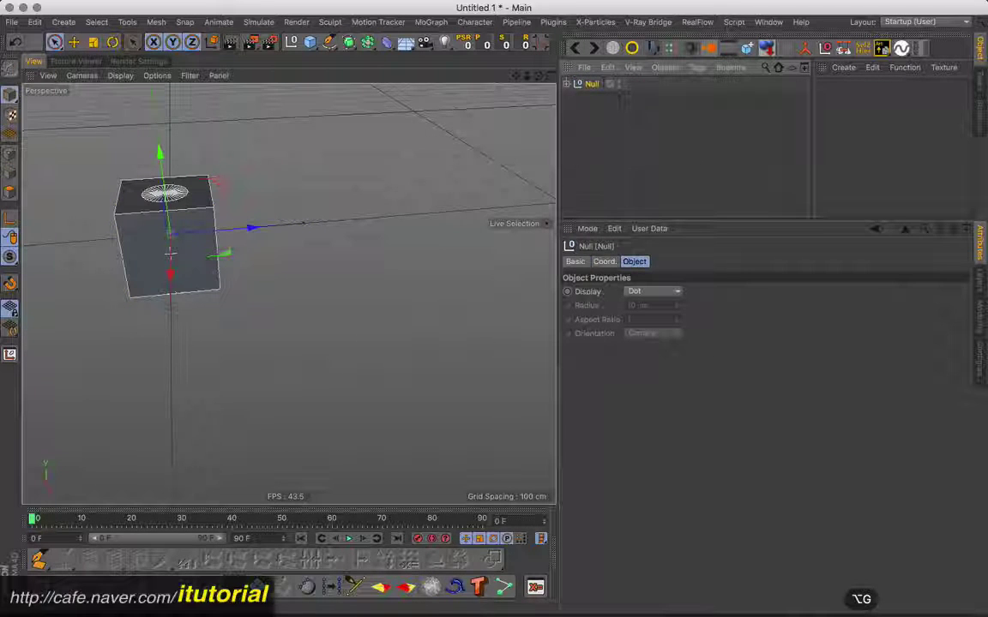
left_click(566, 84)
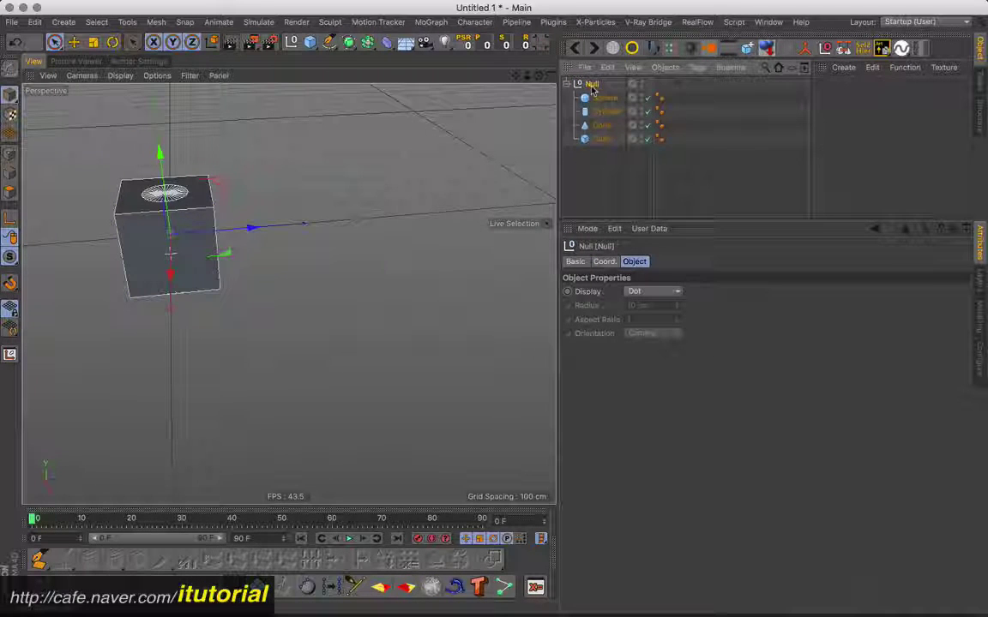
left_click(641, 86)
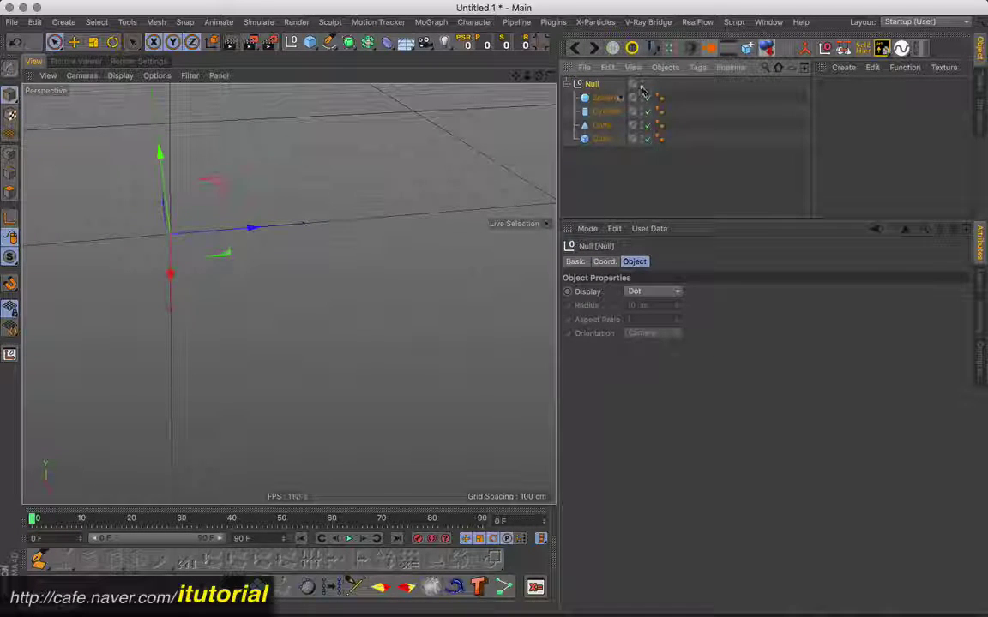
left_click(541, 142)
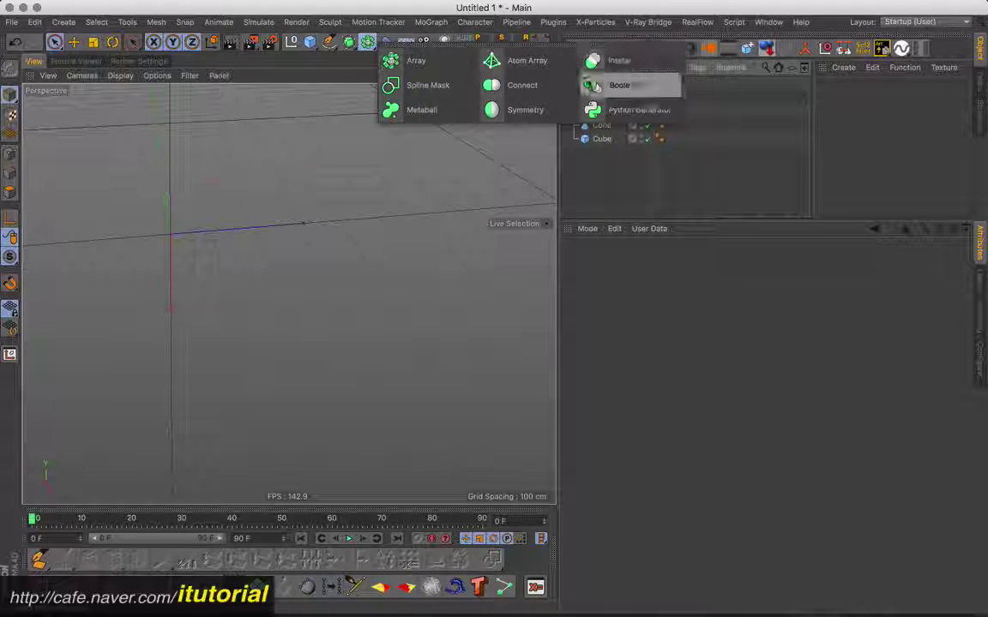
Step: Add an empty MoGraph Instance object above the Null
left_click_drag(375, 50, 581, 88)
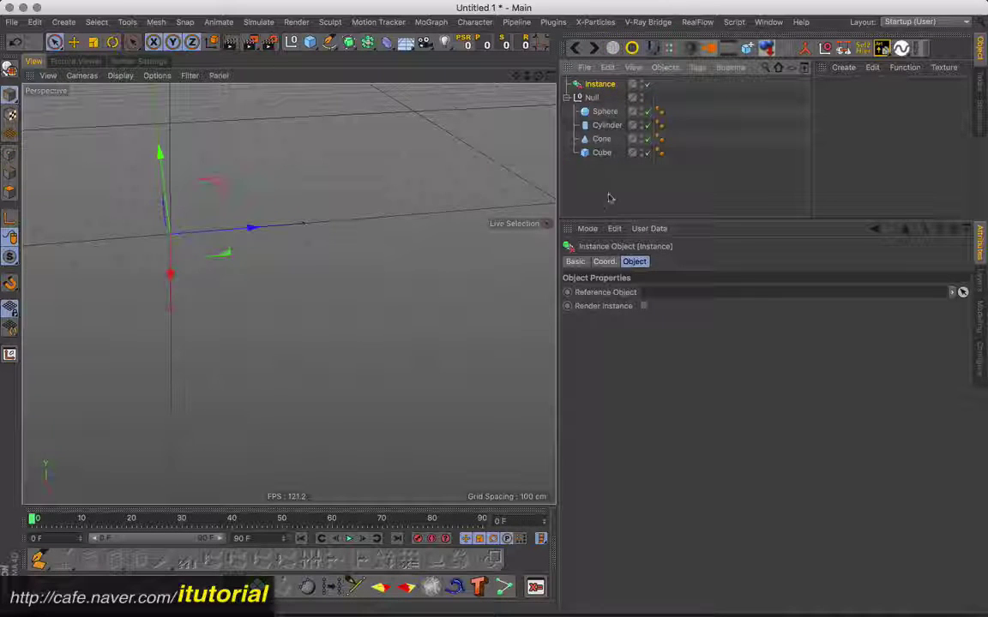
left_click_drag(254, 265, 293, 297, "alt")
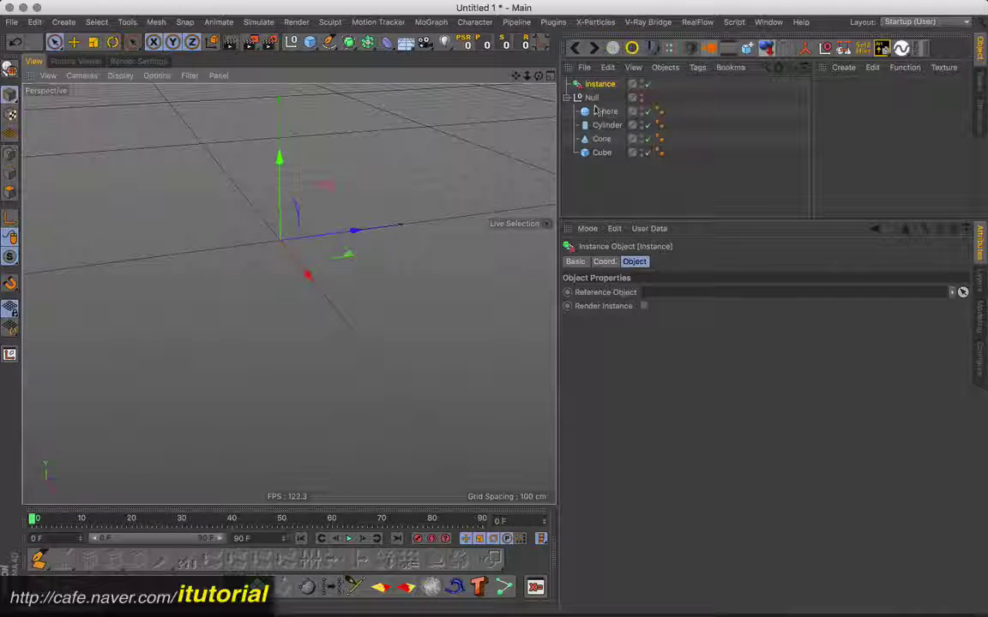
left_click(649, 228)
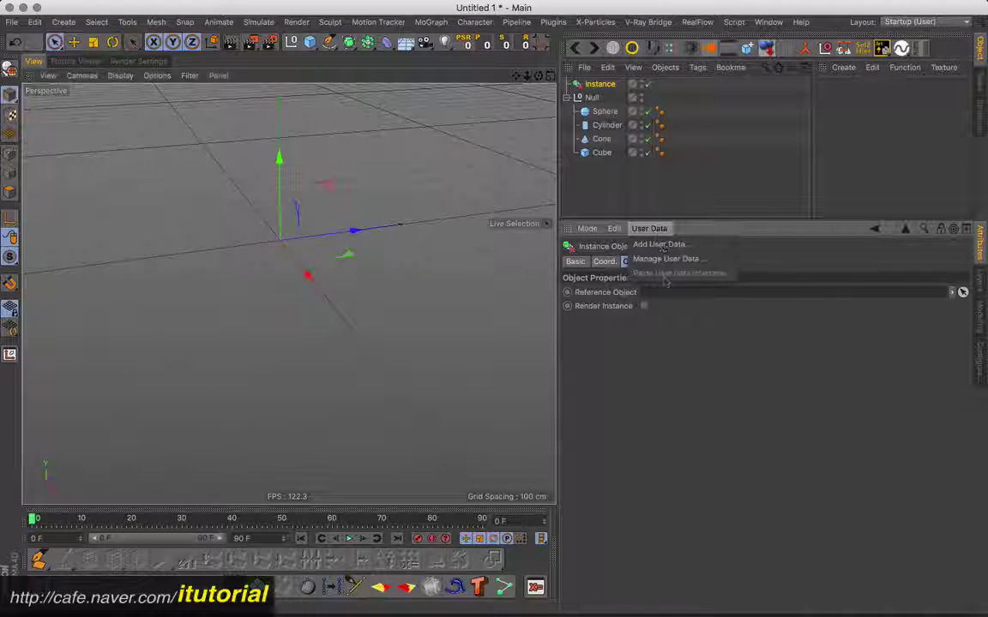
left_click(662, 243)
Step: Select the Instance and open User Data > Manage User Data
left_click(601, 84)
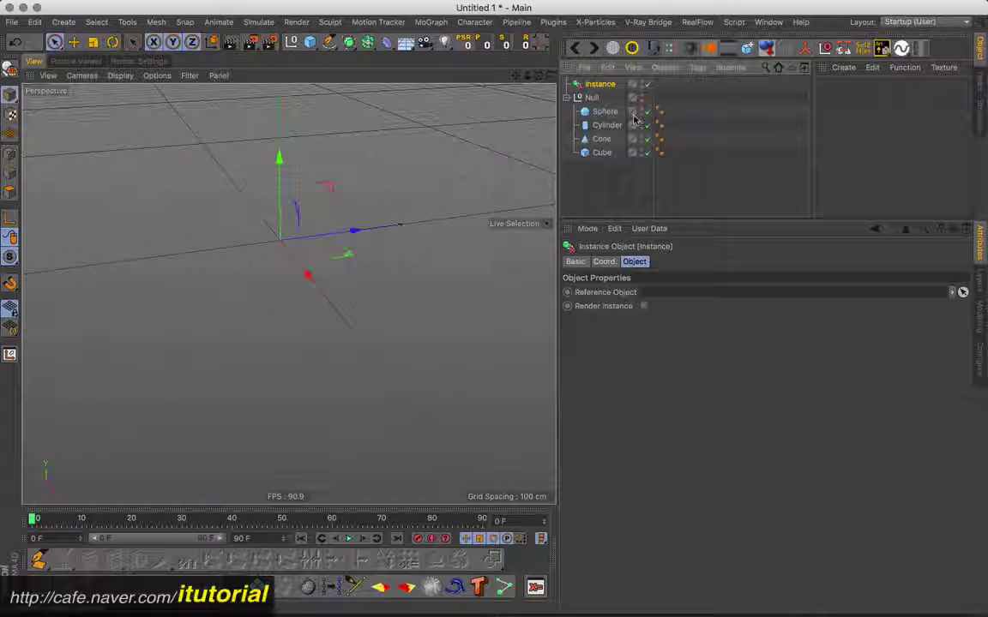
left_click(677, 117)
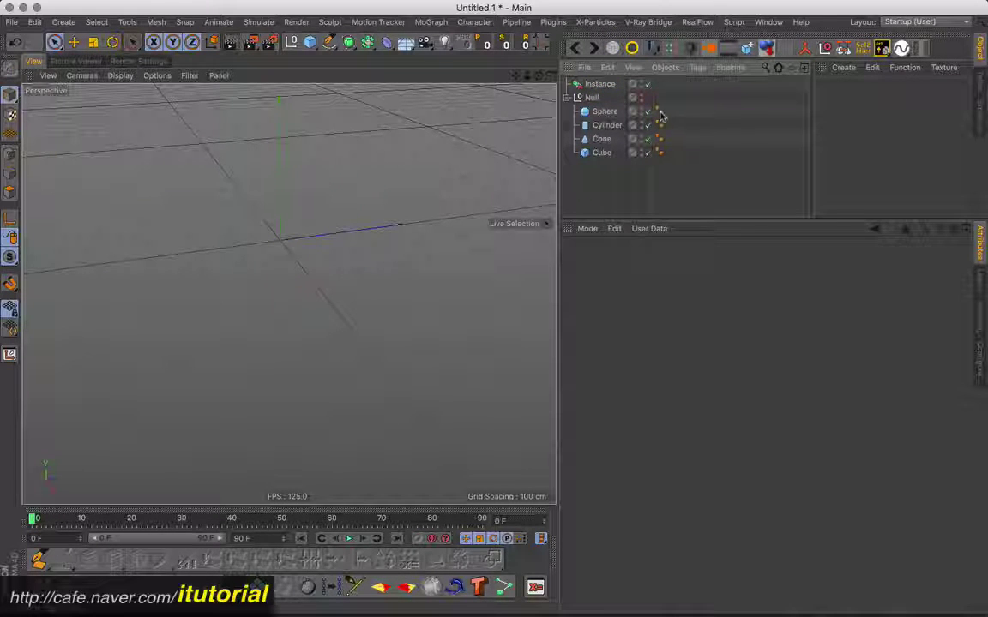
left_click(660, 112)
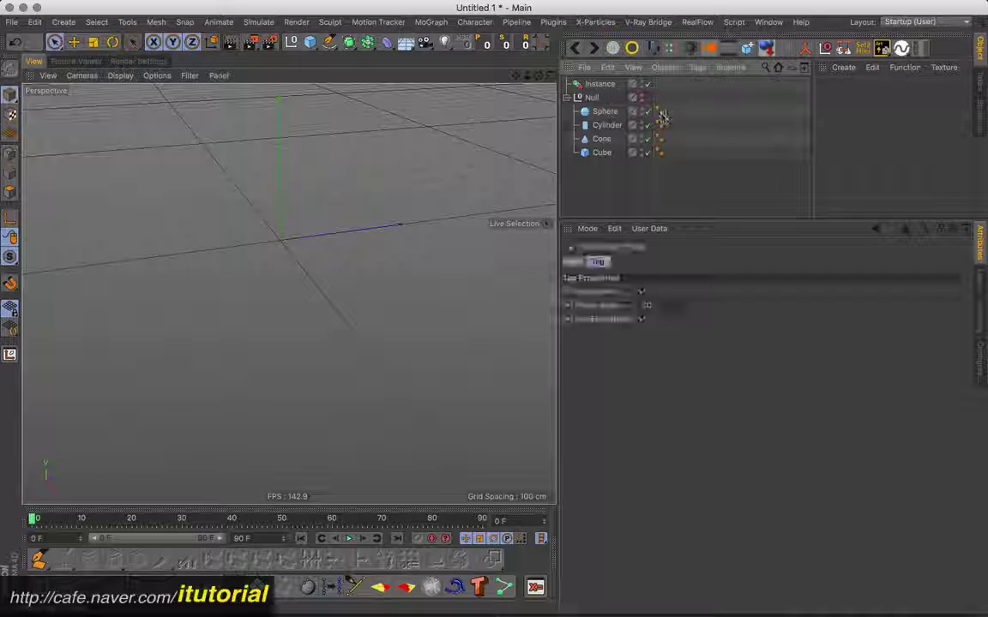
left_click(657, 228)
left_click(671, 125)
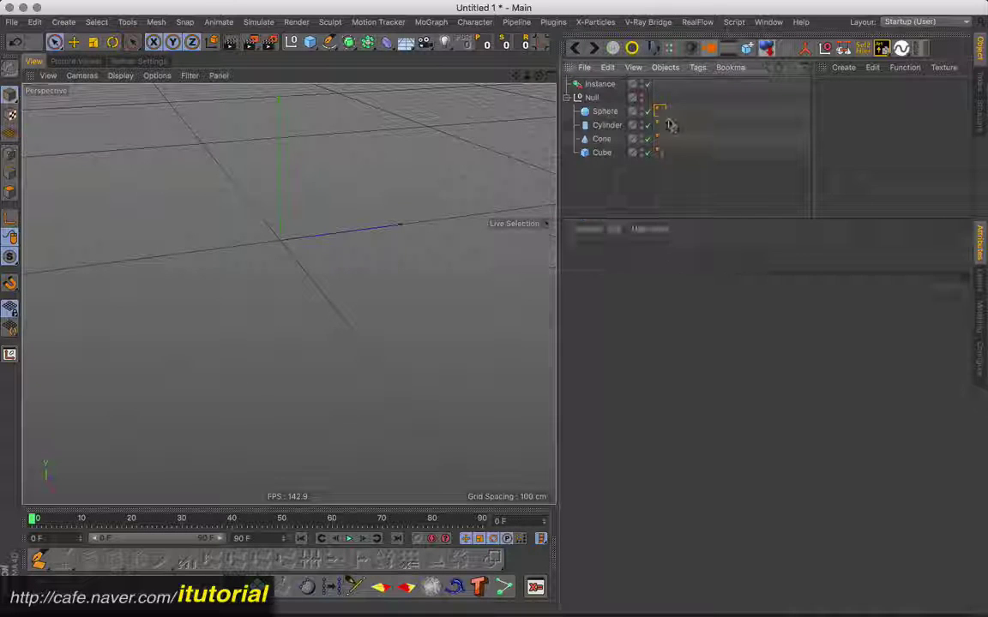
left_click(600, 83)
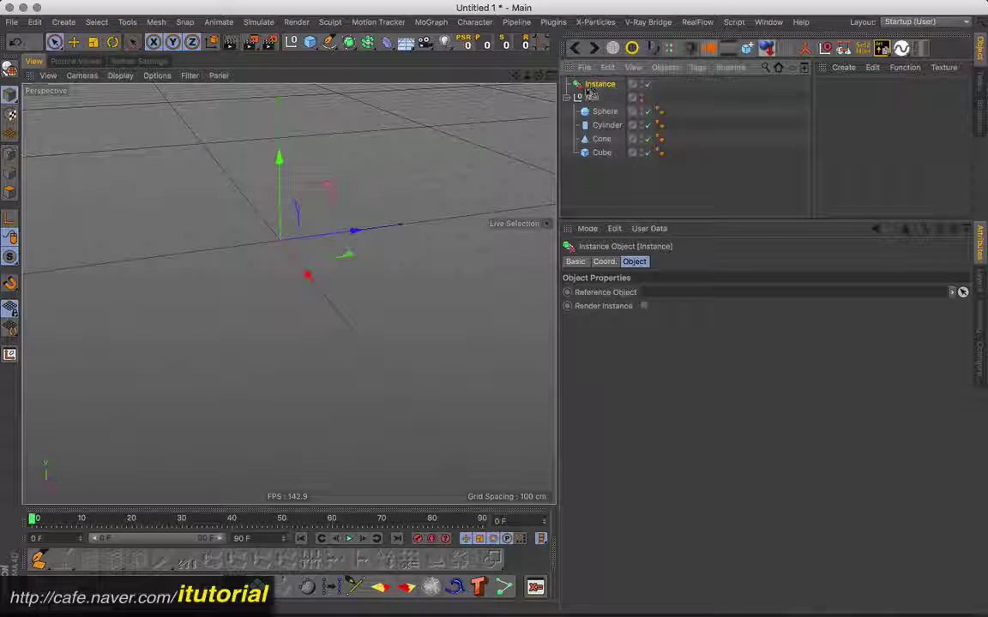
left_click(650, 228)
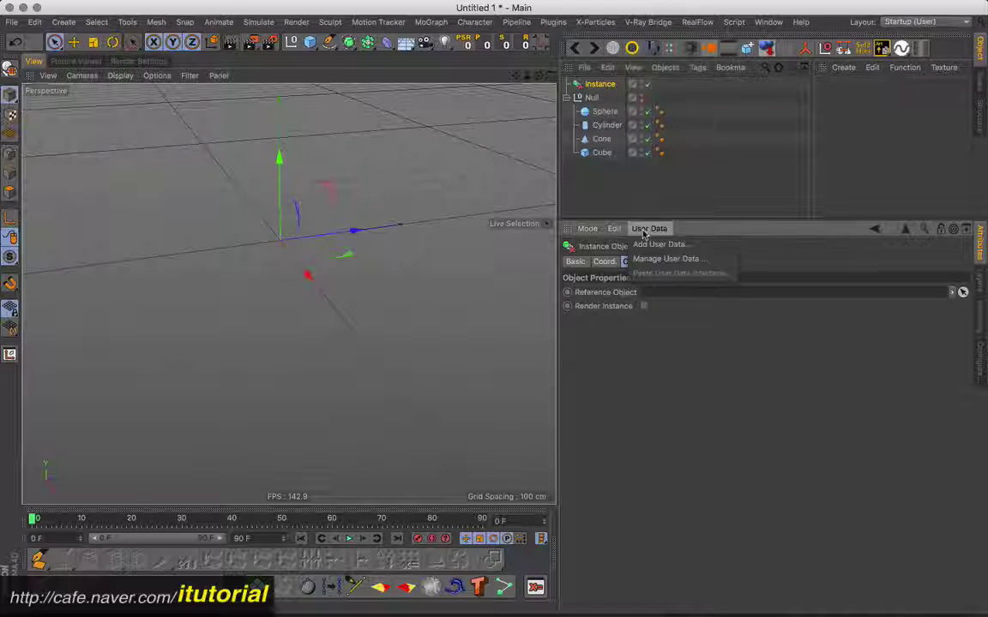
left_click(656, 258)
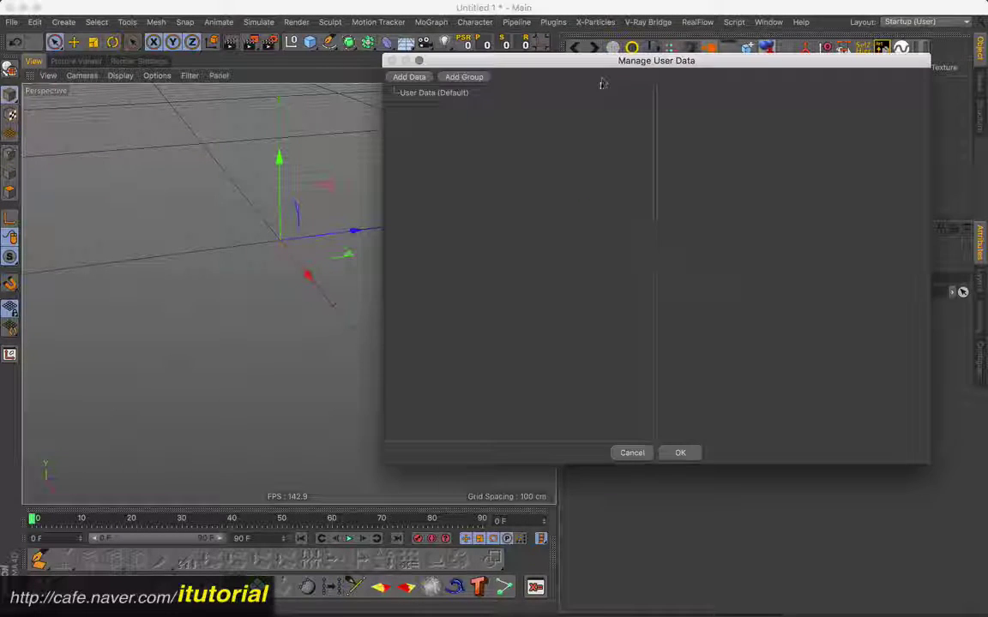
Step: Add a top-level user data Group and a new Data parameter in Manage User Data
left_click_drag(607, 63, 468, 103)
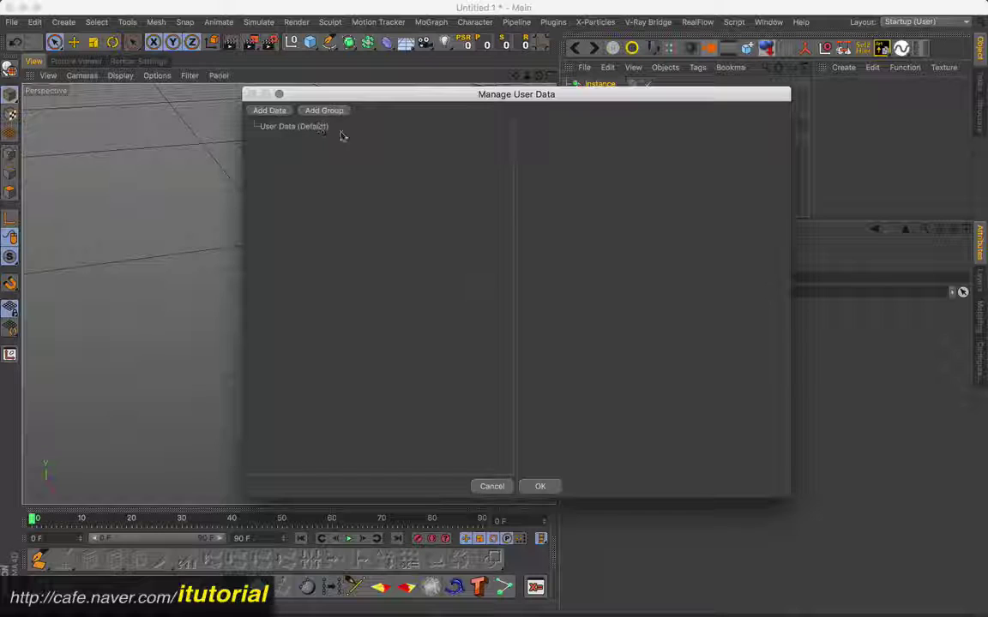
left_click_drag(396, 96, 384, 114)
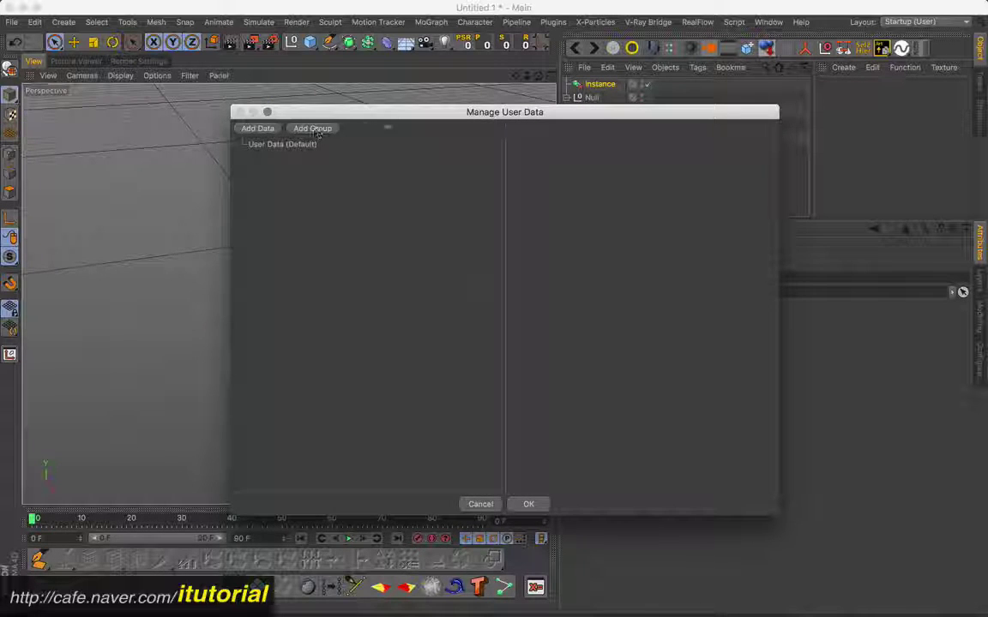
left_click_drag(315, 111, 101, 148)
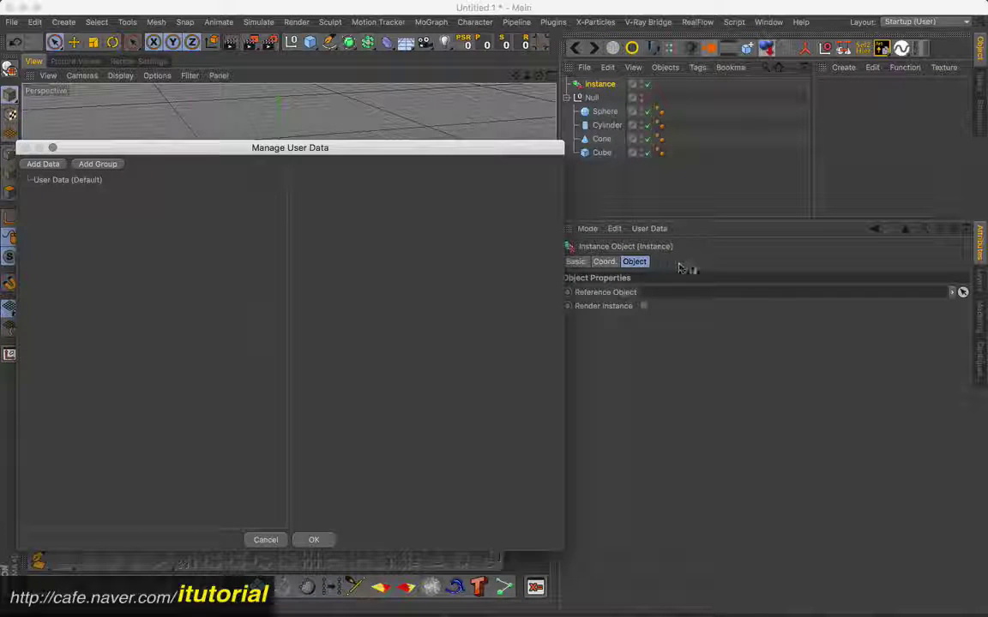
left_click_drag(443, 146, 508, 136)
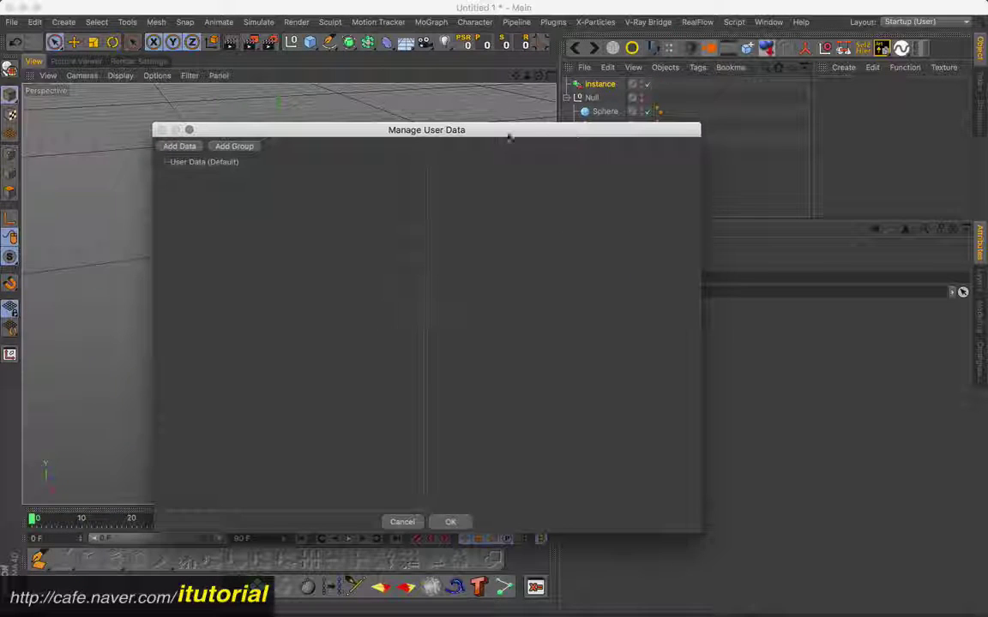
left_click(234, 145)
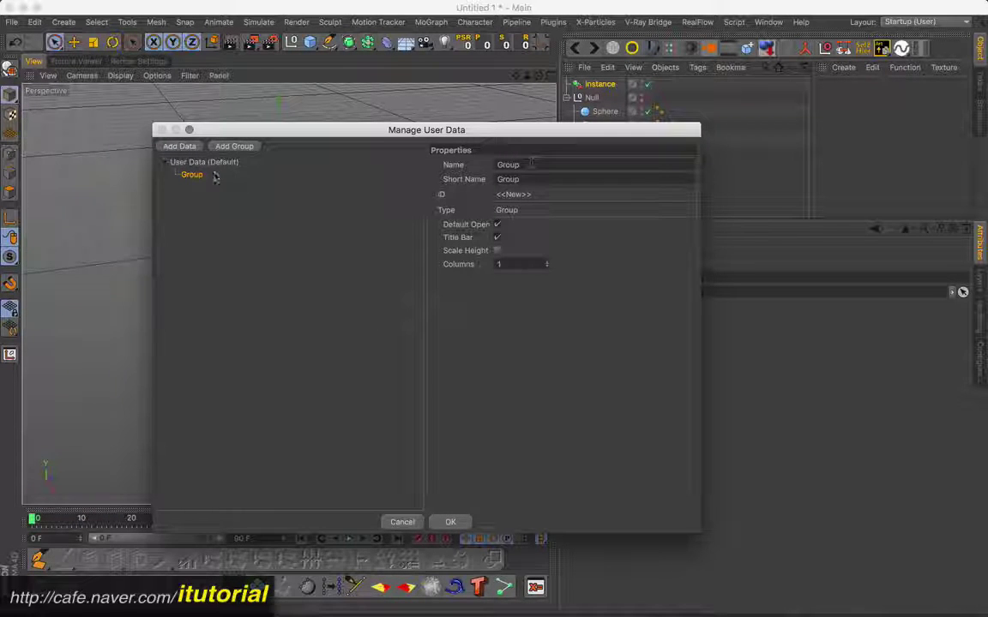
left_click_drag(192, 175, 181, 177)
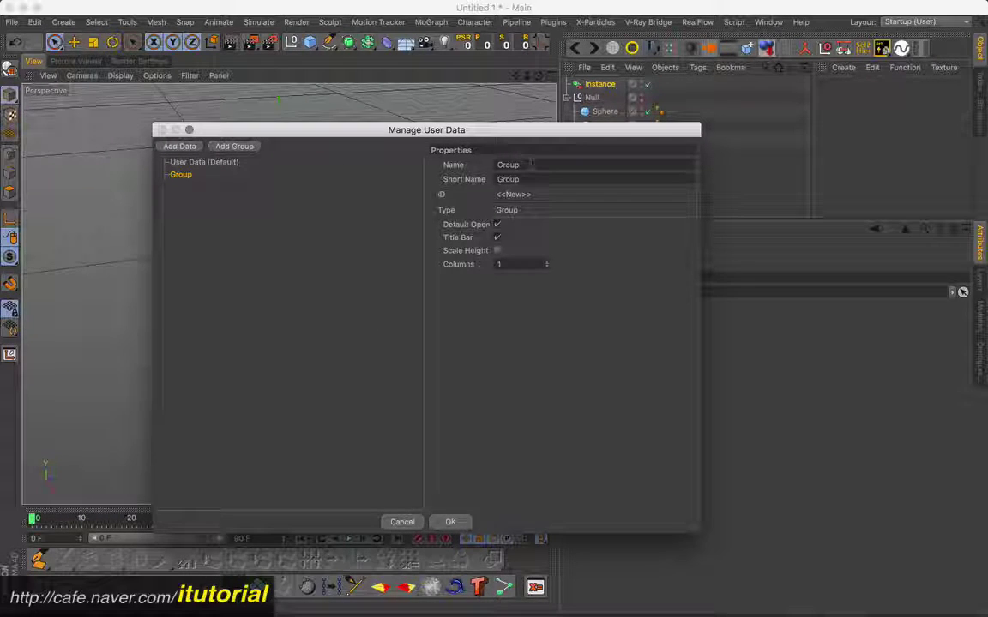
double_click(507, 165)
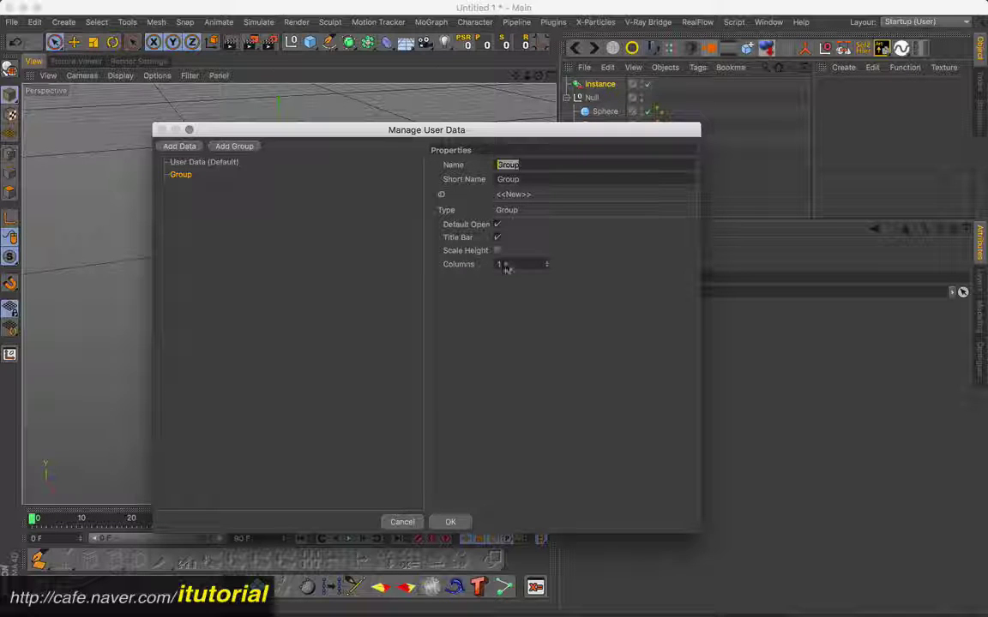
left_click_drag(448, 130, 435, 150)
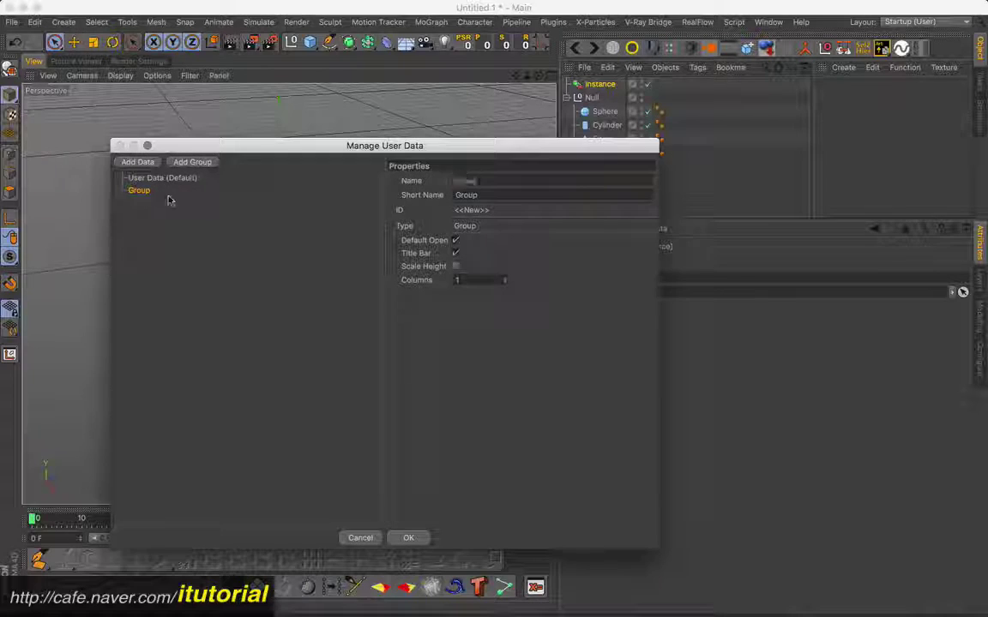
left_click(137, 161)
Step: Nest the Data parameter under the Group and set its Data Type to Integer
left_click_drag(146, 191, 141, 205)
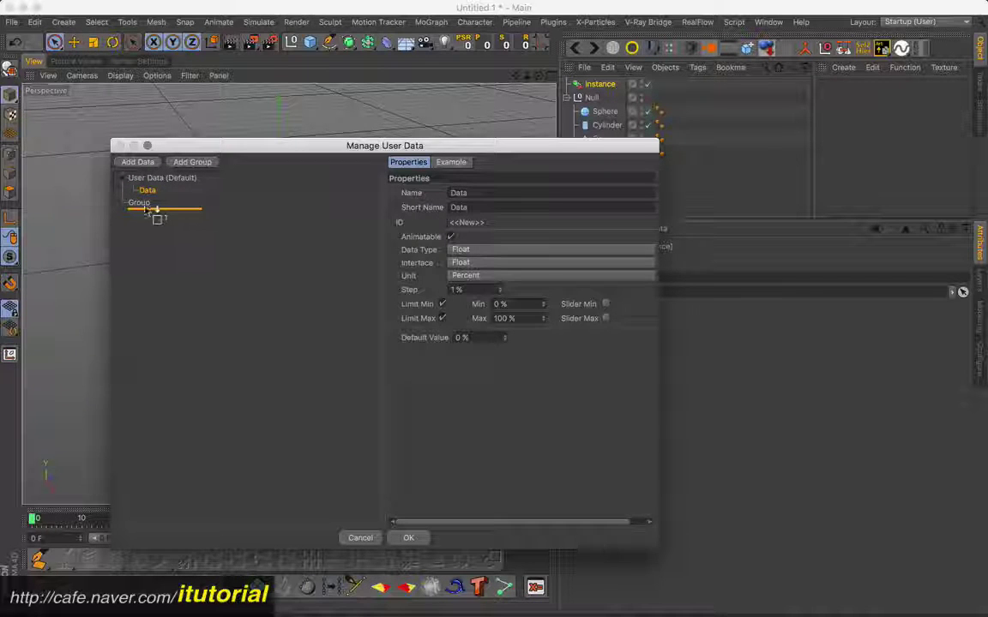
double_click(474, 194)
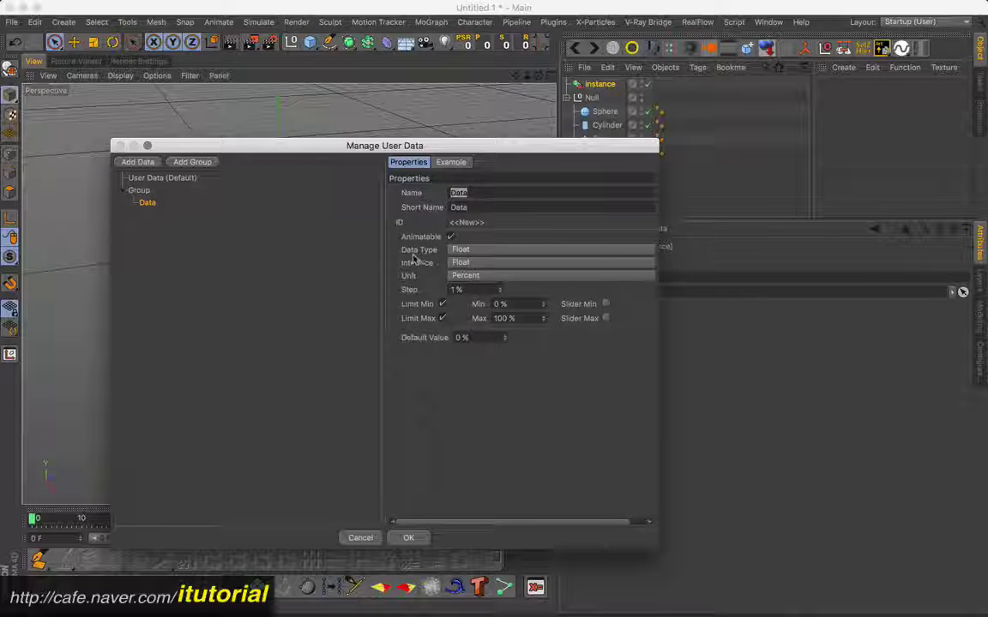
left_click_drag(449, 146, 428, 120)
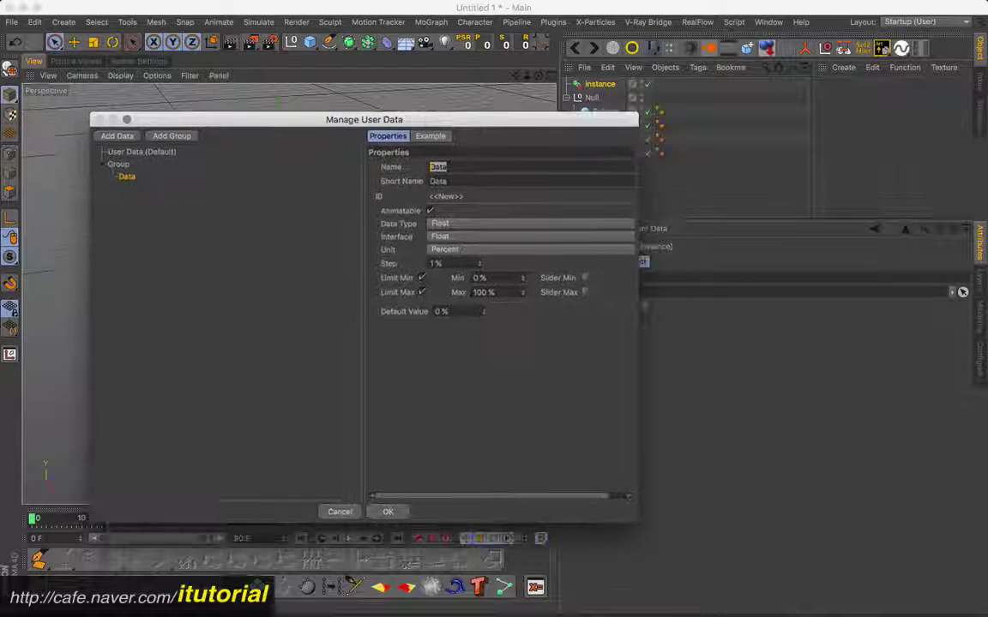
left_click(505, 222)
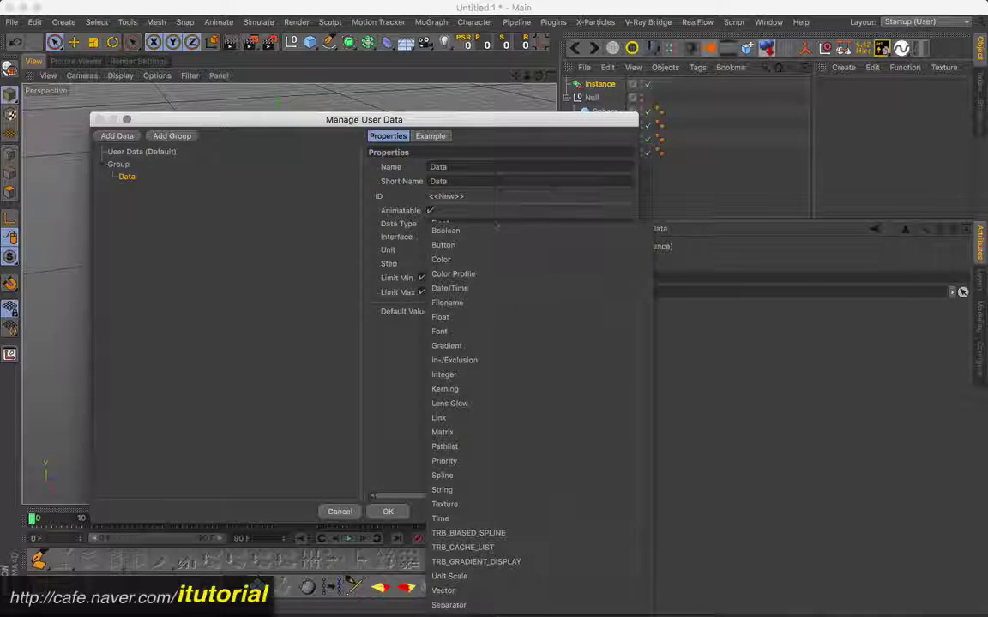
left_click(467, 375)
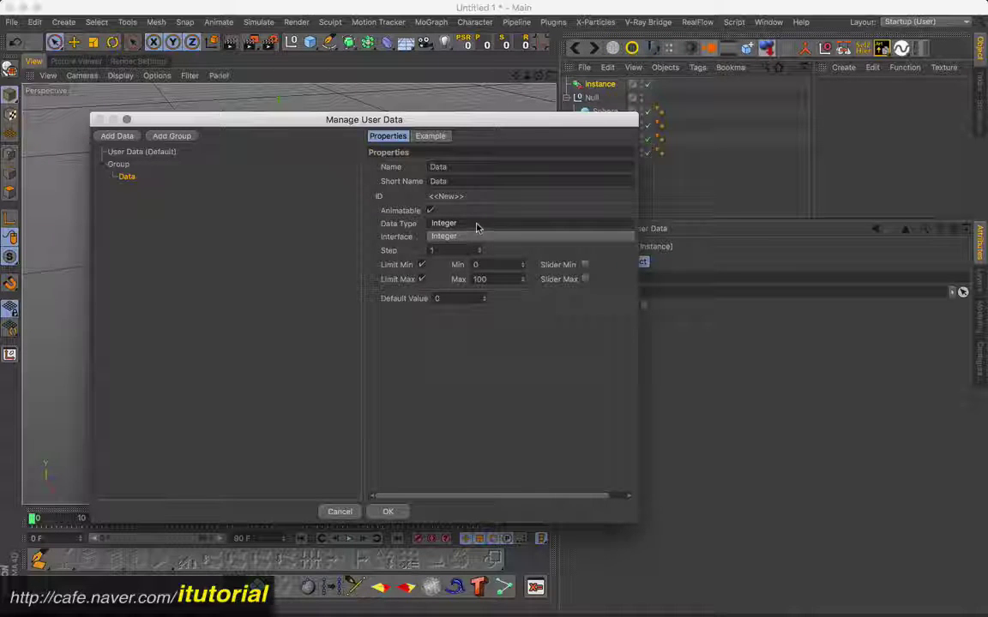
left_click(478, 225)
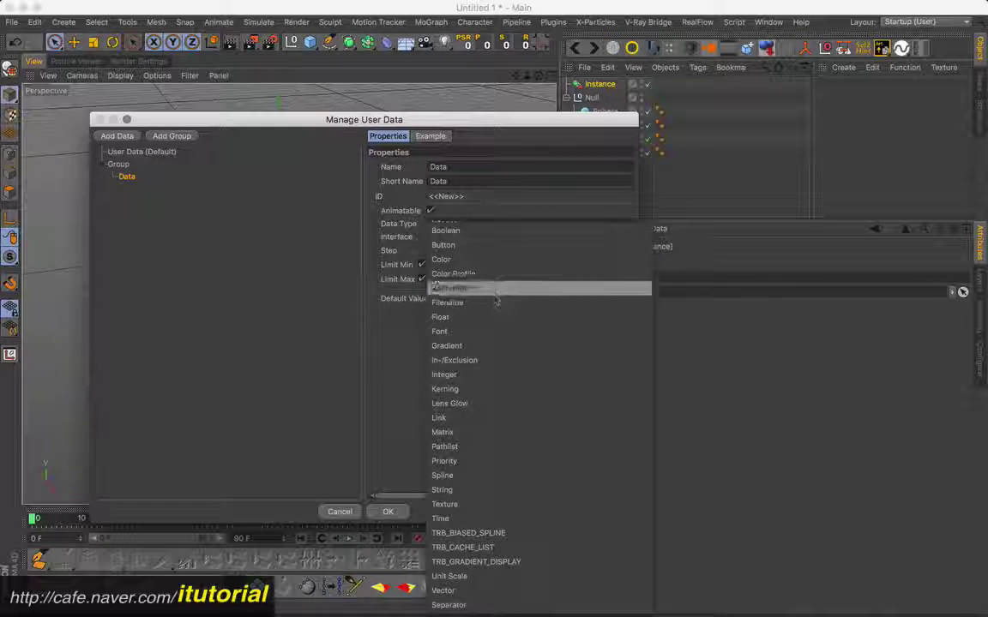
left_click(495, 216)
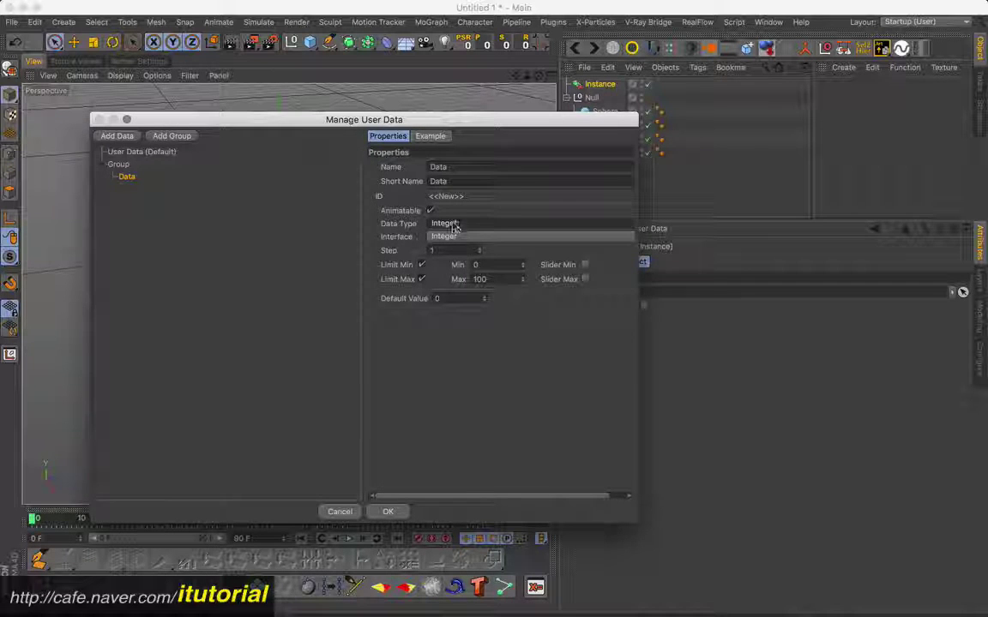
Step: Set the Data parameter's Interface to Radio Buttons
left_click_drag(524, 125, 422, 100)
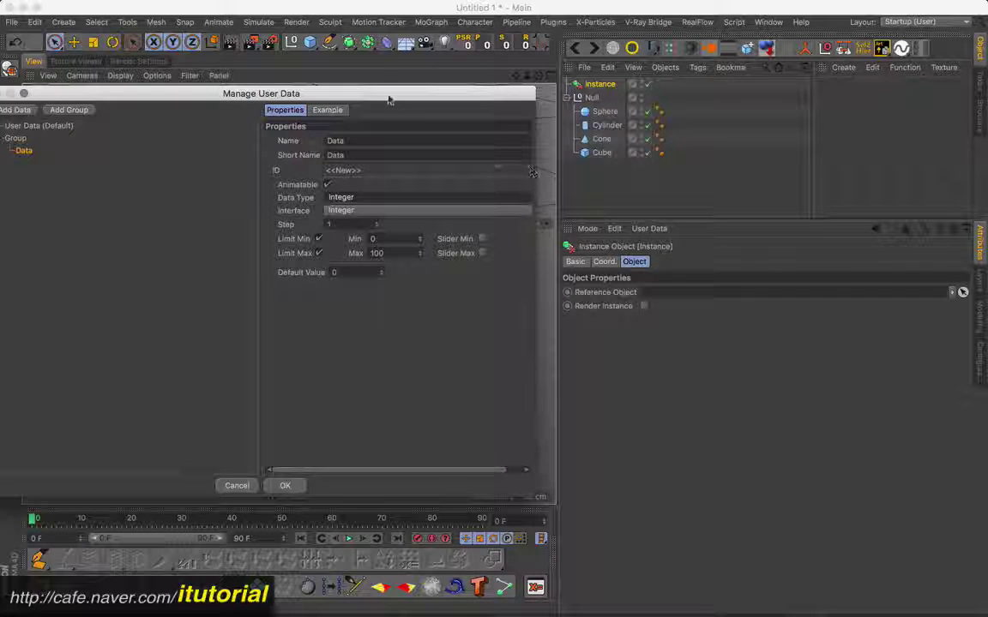
left_click_drag(392, 94, 539, 138)
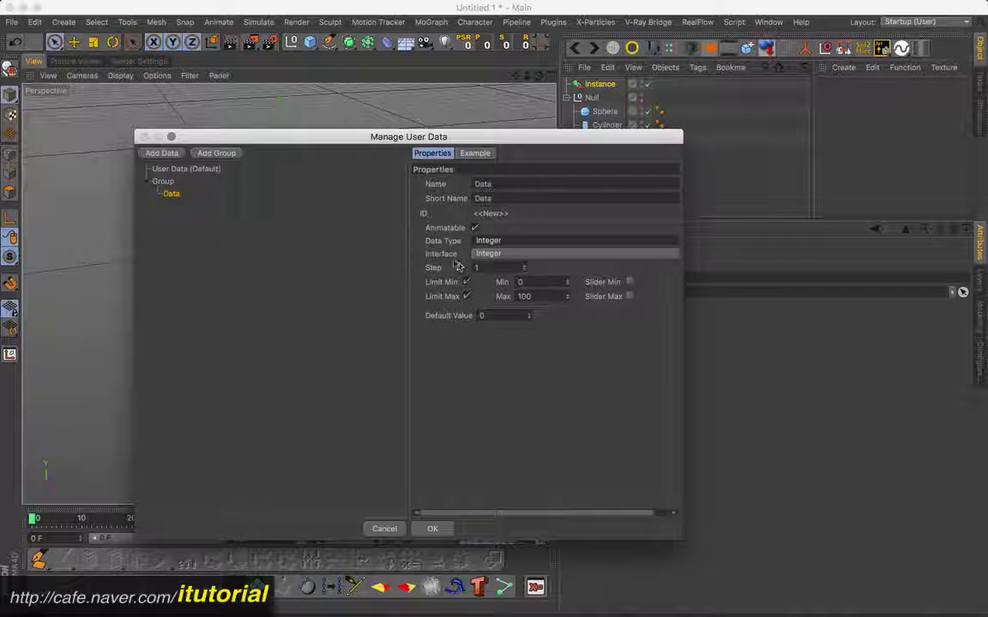
mouse_move(619, 139)
left_mouse_down()
mouse_move(563, 153)
mouse_move(501, 91)
left_mouse_up()
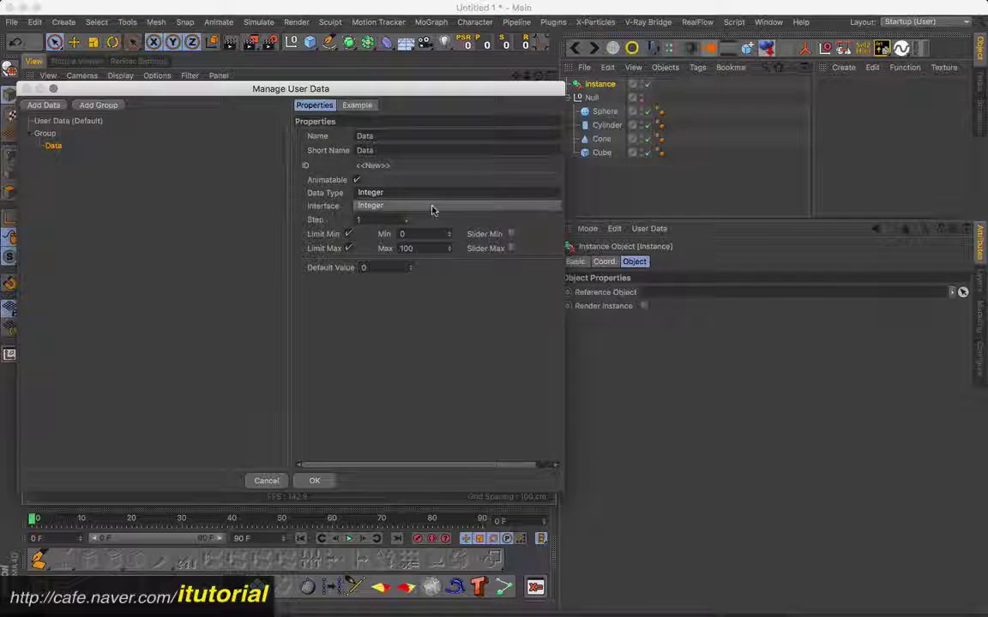
left_click(432, 209)
left_click(399, 293)
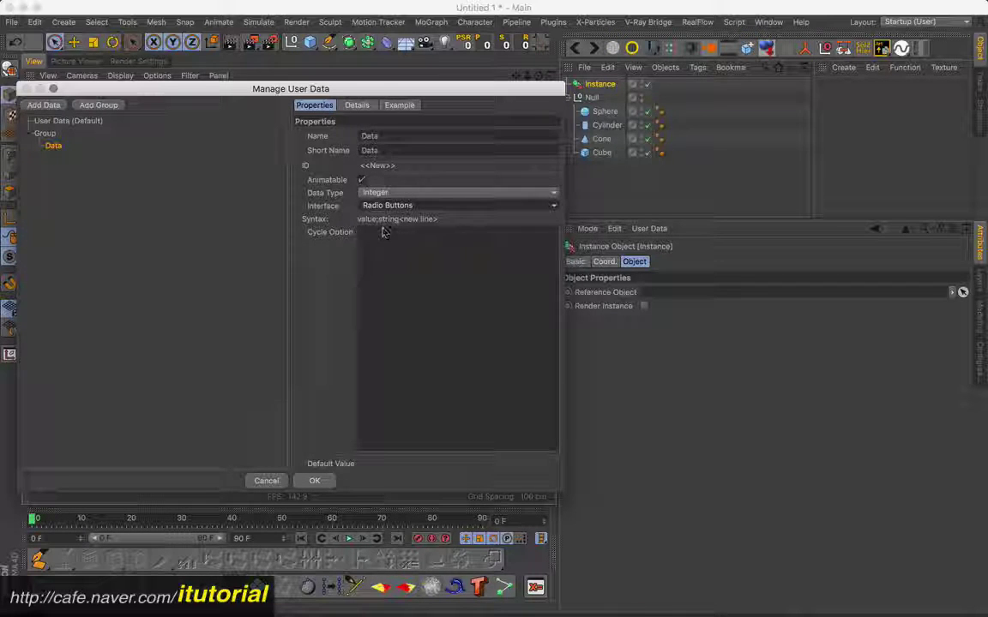
Step: Enter cycle options 0;Sphere, 1;Cylinder, 2;Cone, 3;Cube on separate lines and commit them
left_click(384, 231)
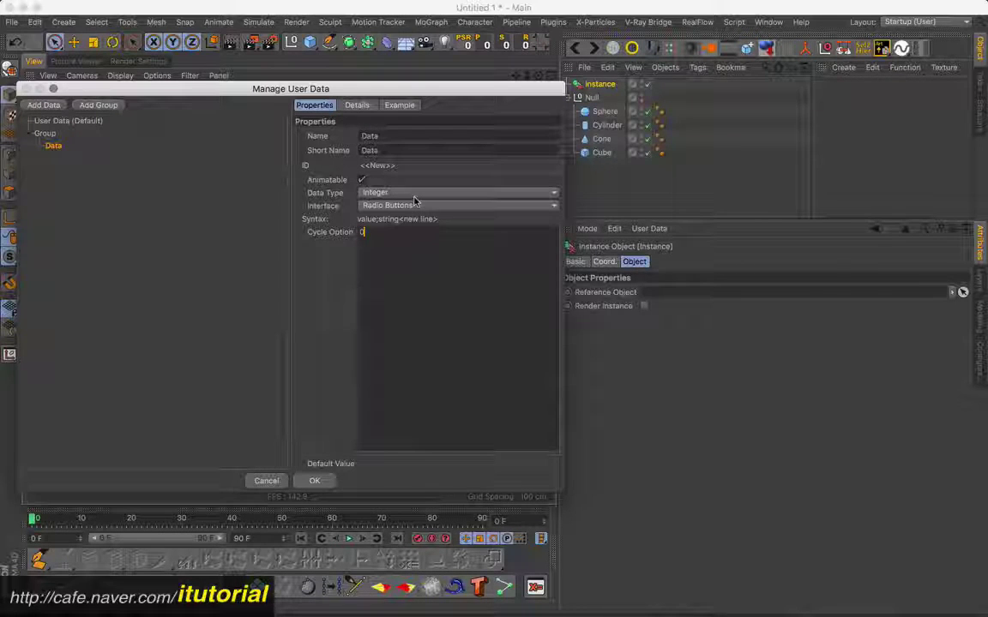
type("0;")
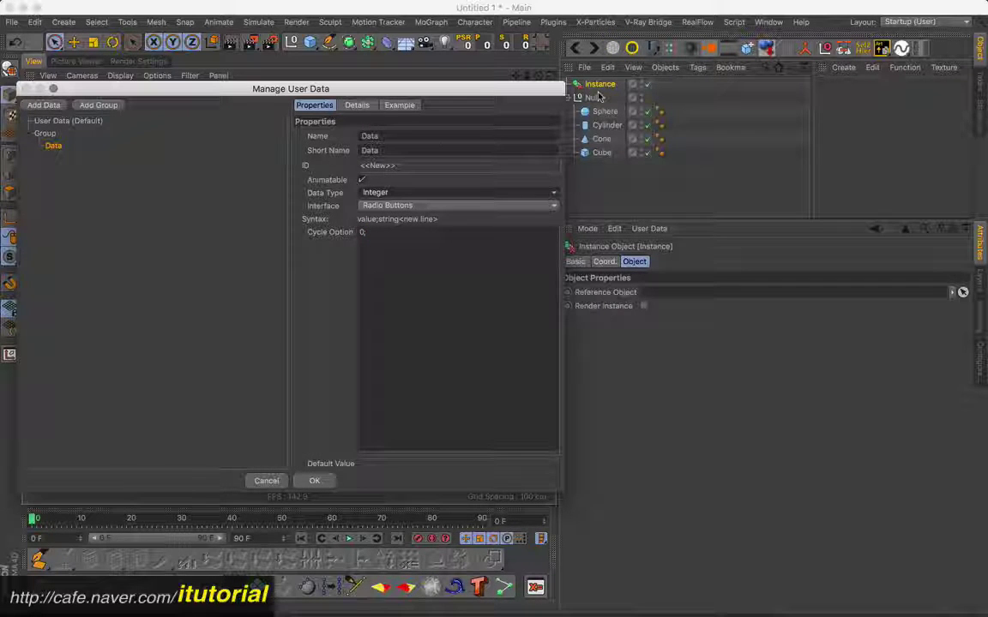
left_click(389, 235)
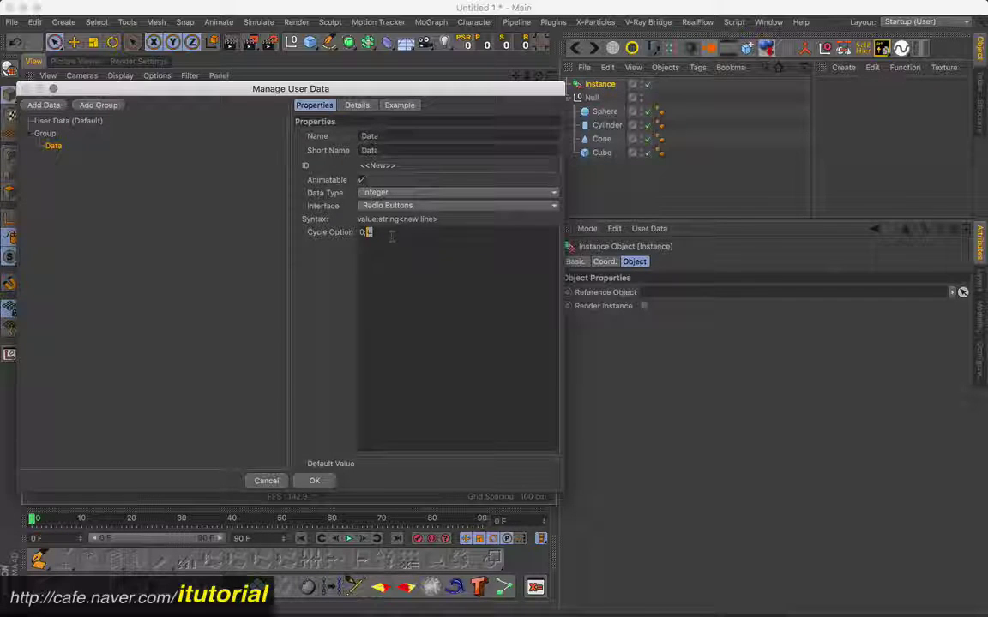
type("Sp")
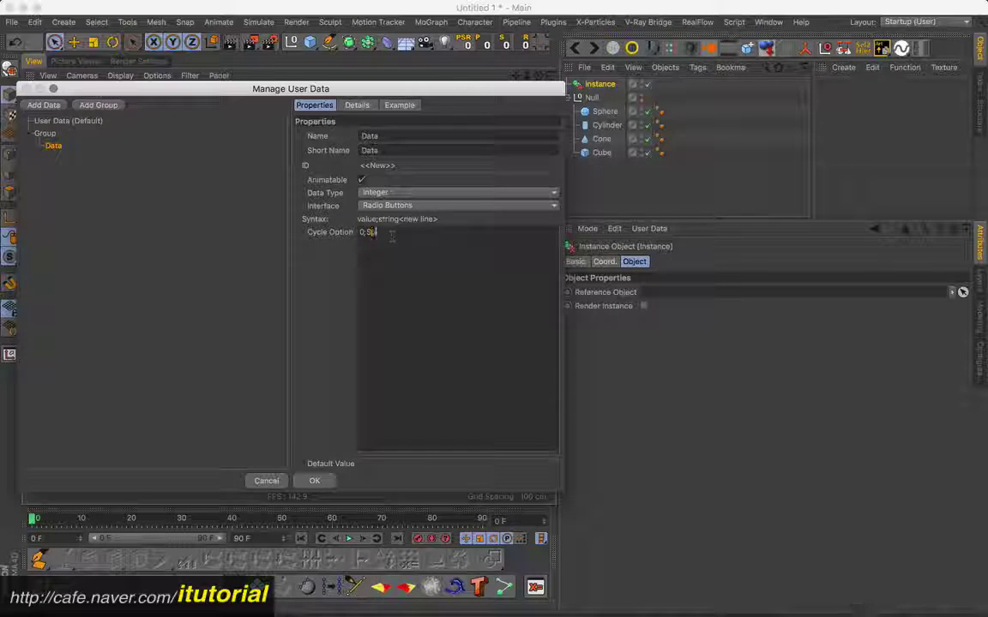
type("here ")
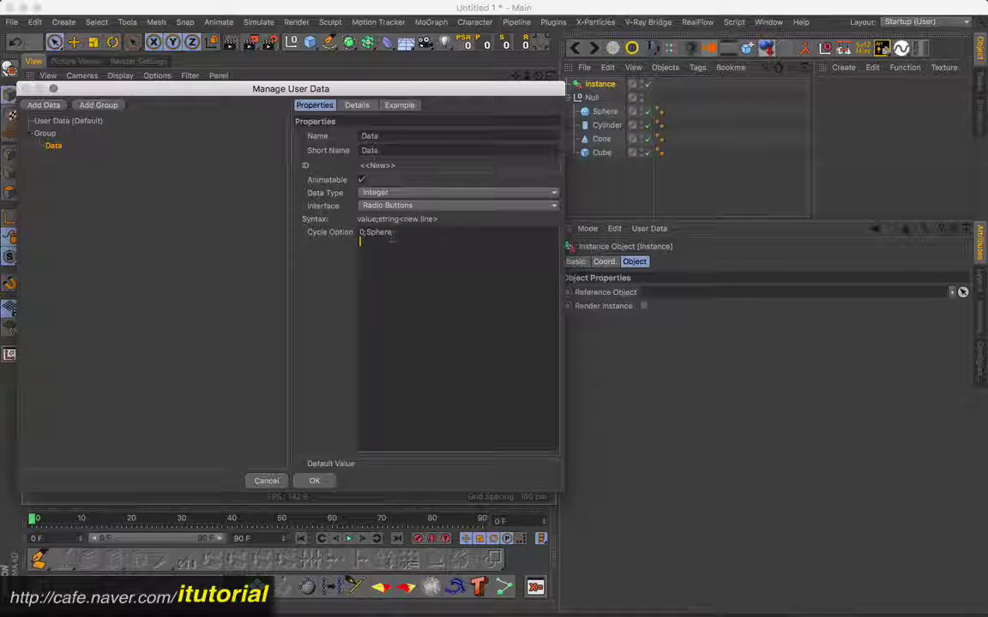
type("1;")
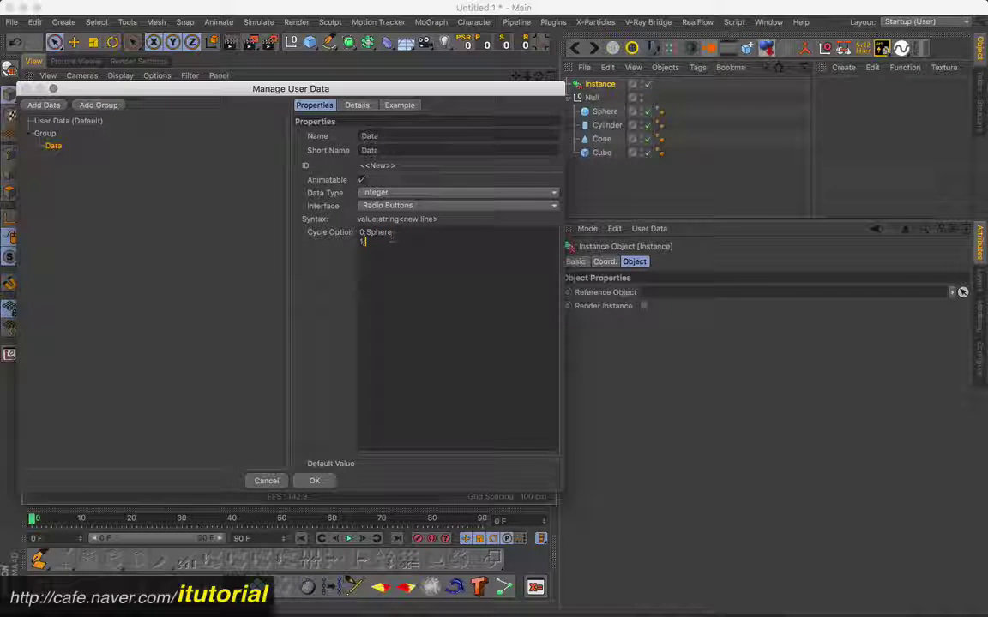
type("Cy")
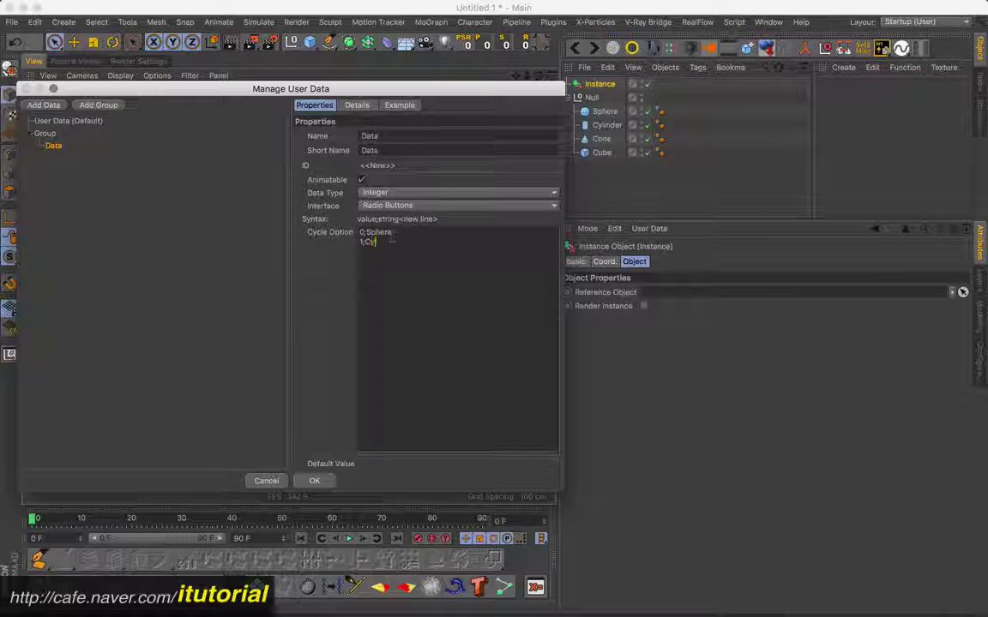
type("lin")
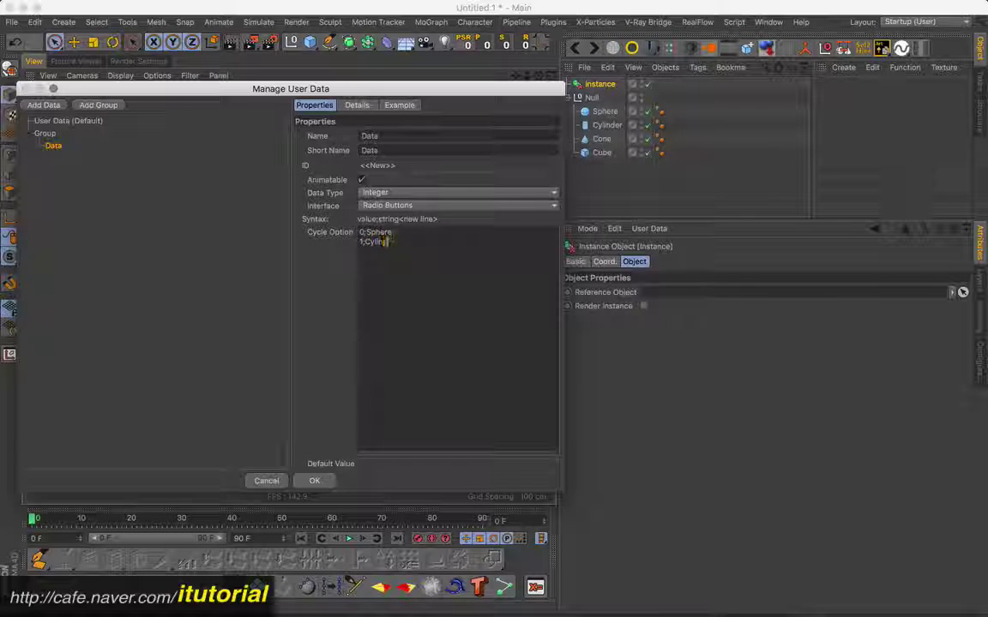
type("der")
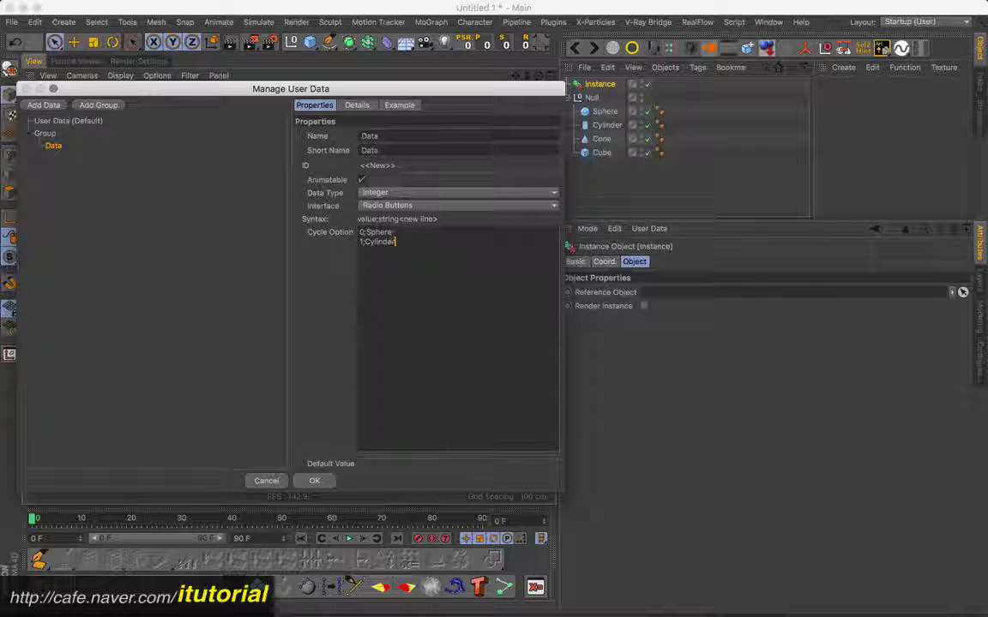
key("Return")
type("2;Co")
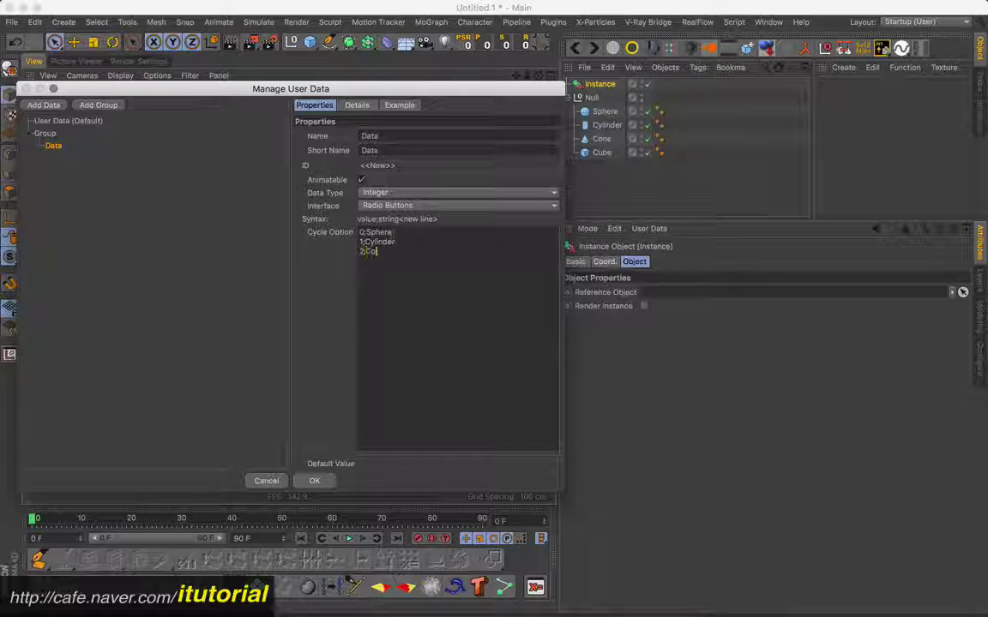
type("ne 3")
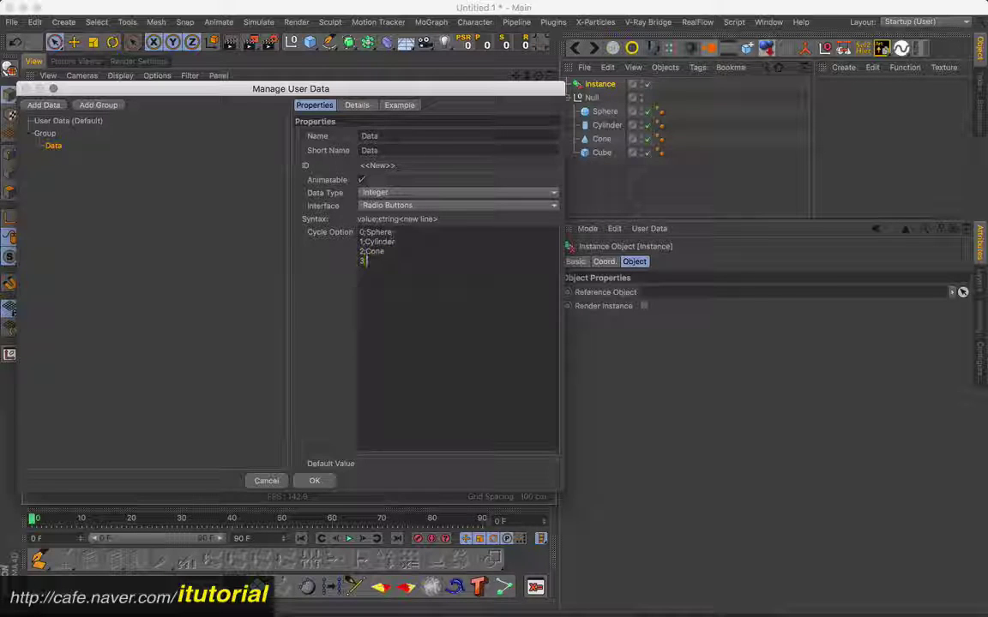
type(";")
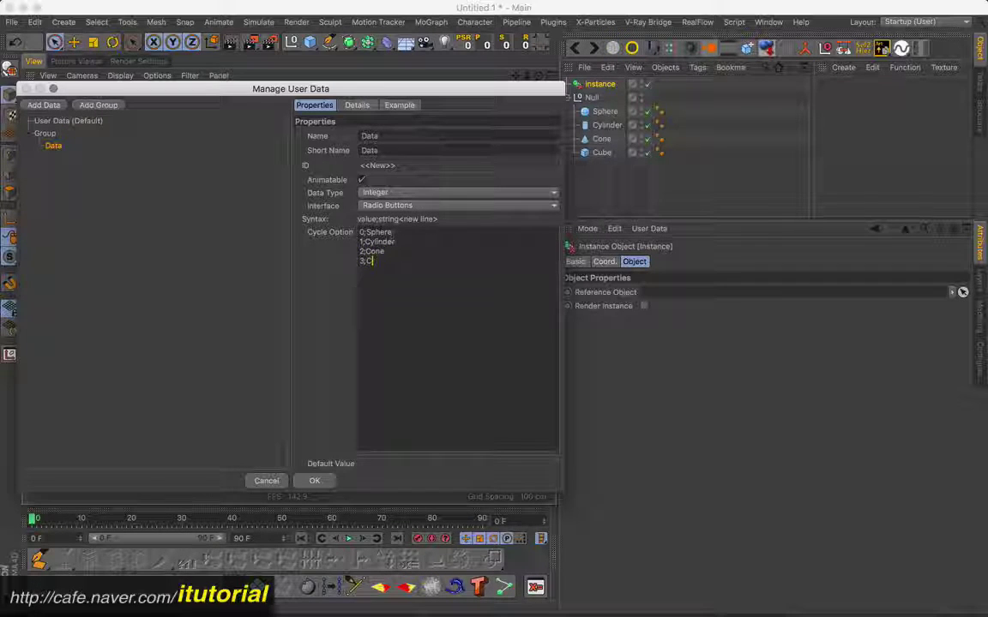
type("Cube")
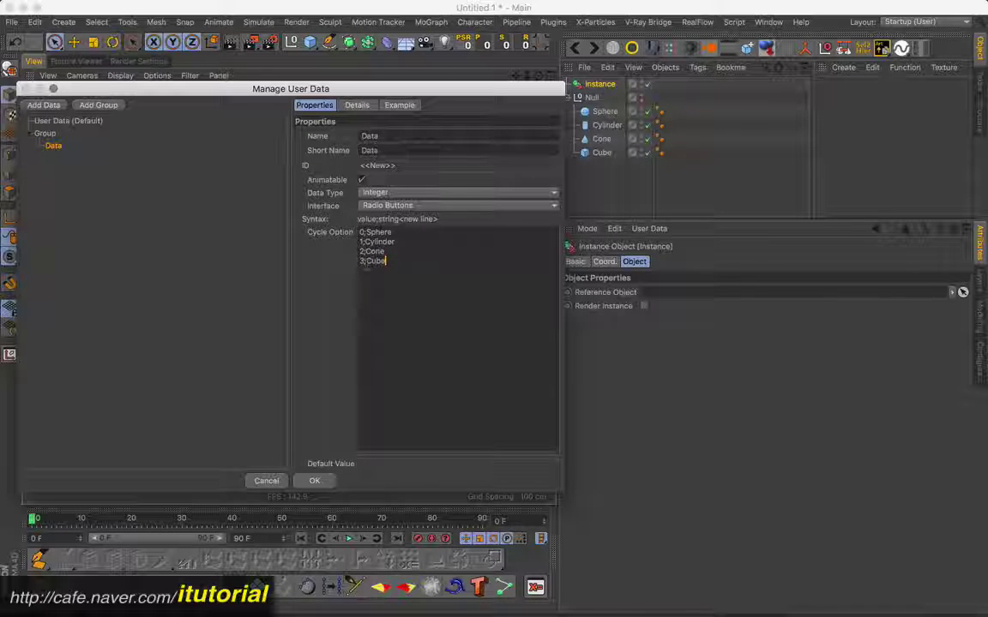
left_click(298, 268)
Step: Try the radio choices and leave Sphere as the Data parameter's default value
left_click(376, 438)
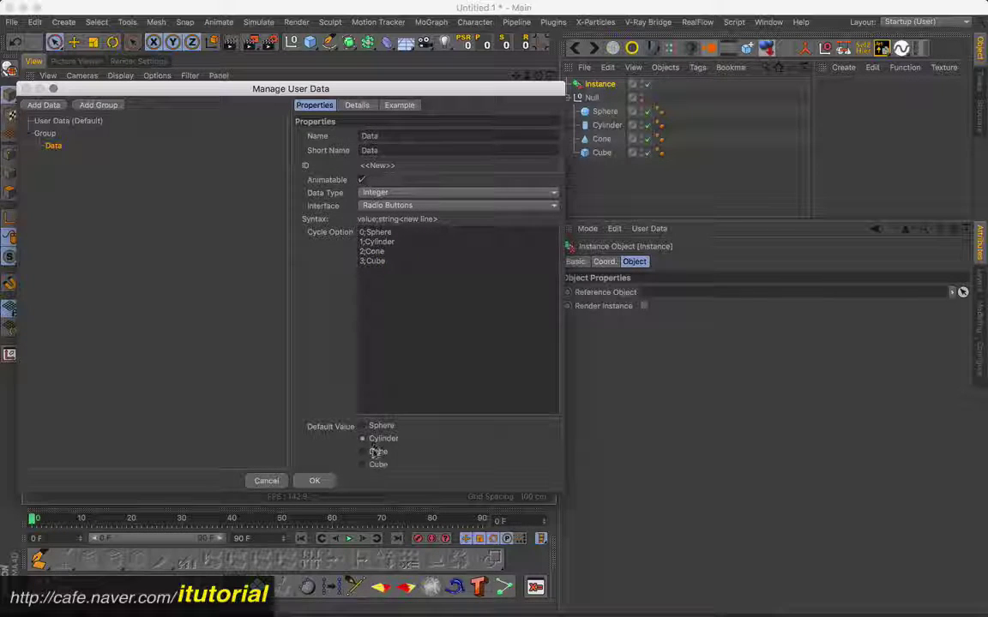
left_click(376, 464)
left_click(376, 451)
left_click(378, 426)
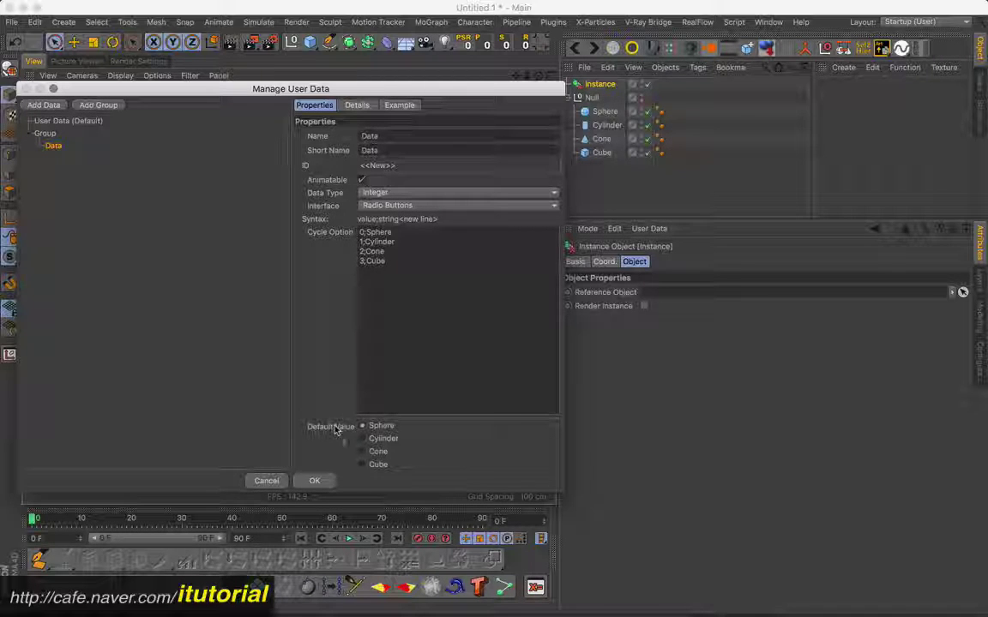
left_click(377, 438)
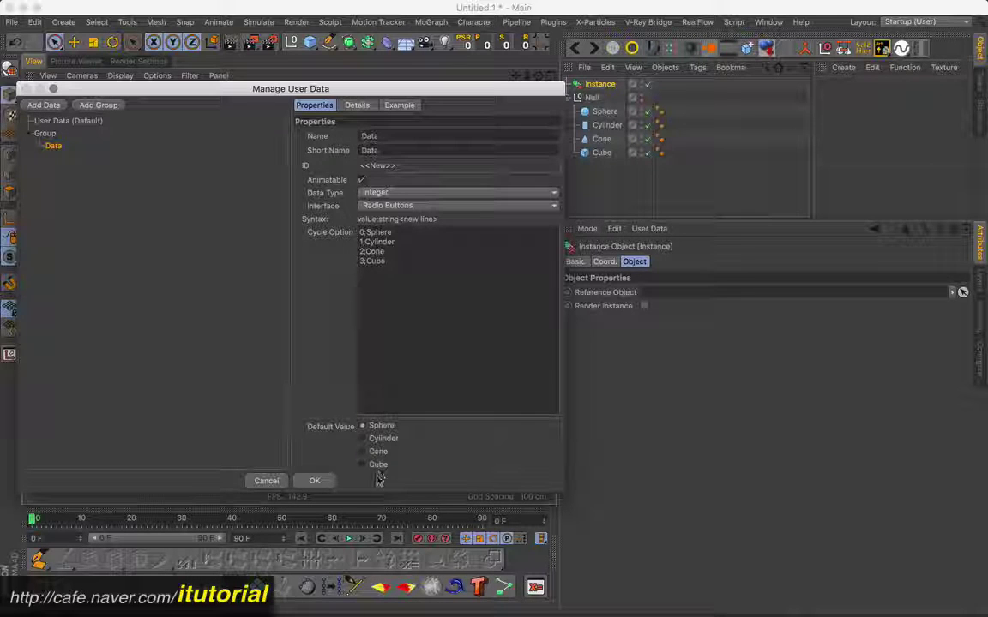
left_click(378, 427)
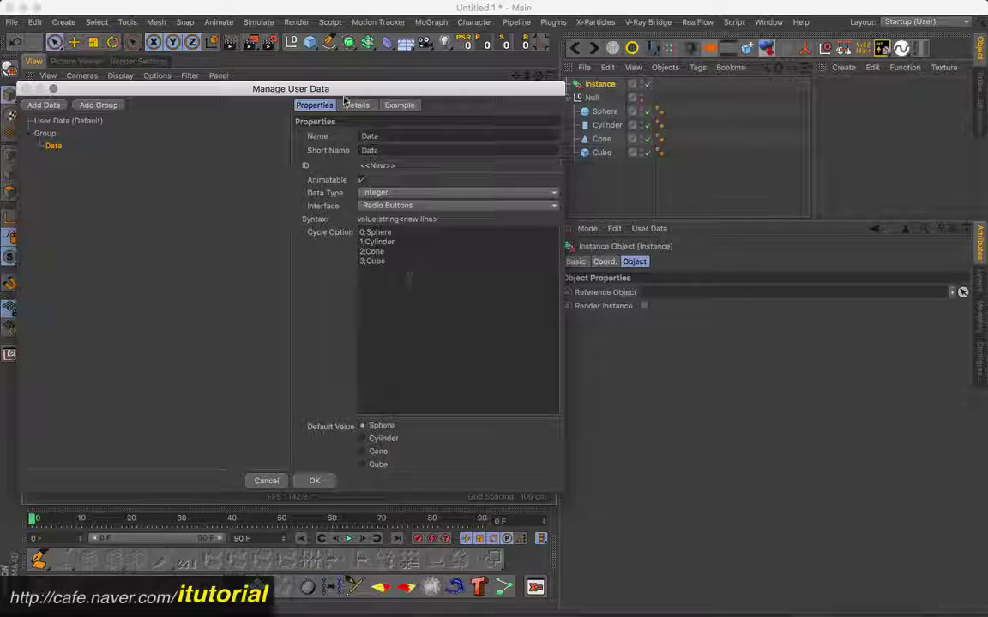
Step: Confirm the Manage User Data dialog so the Instance gets the Data setting
left_click_drag(311, 89, 389, 86)
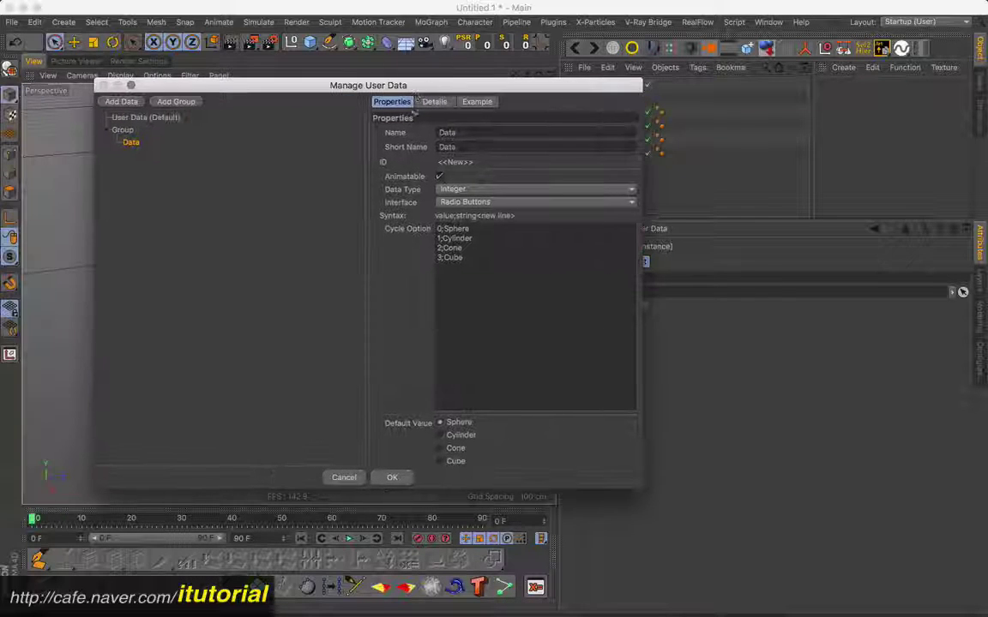
left_click(394, 477)
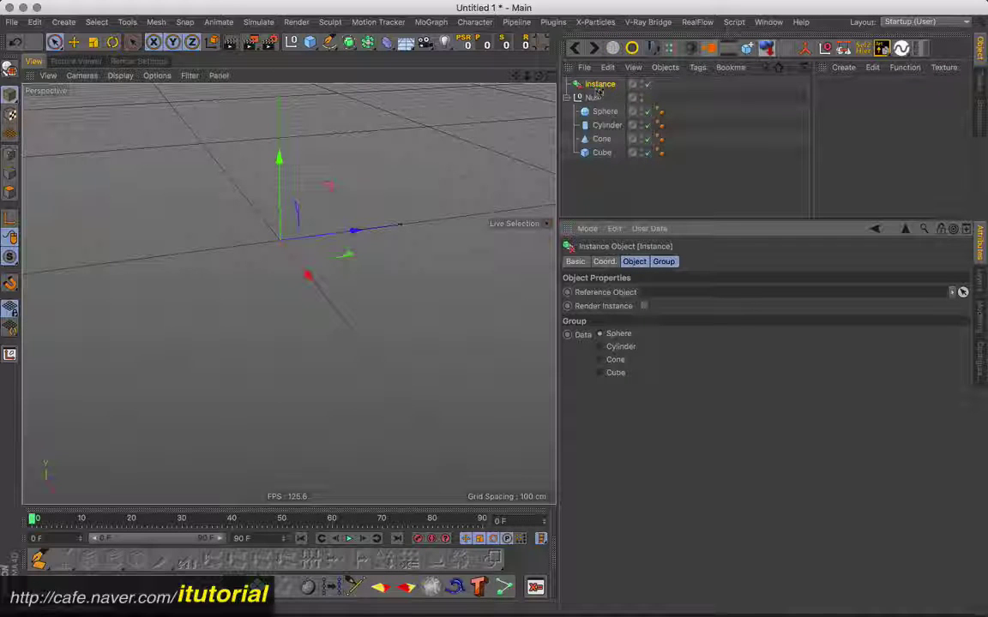
left_click_drag(604, 88, 595, 85)
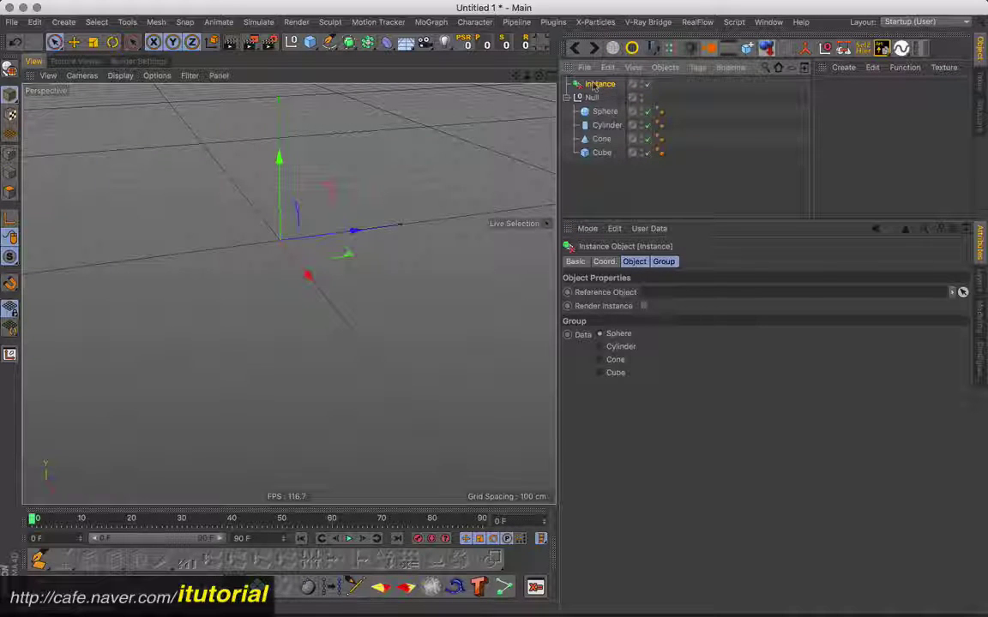
left_click(697, 68)
mouse_move(734, 88)
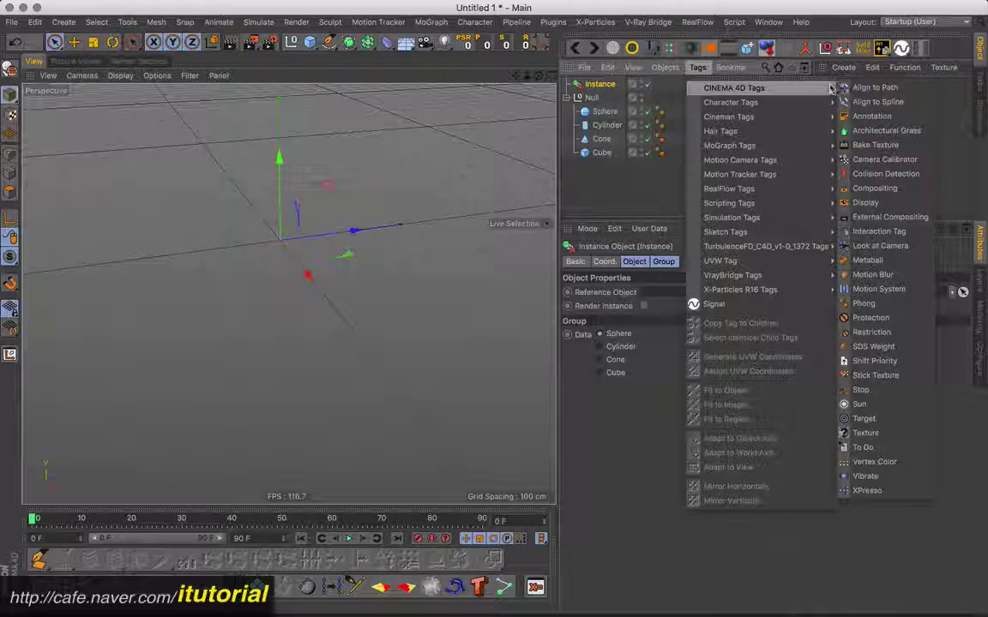
Step: Attach an XPresso tag to the Instance and drop the Instance into the graph as a node
left_click(868, 490)
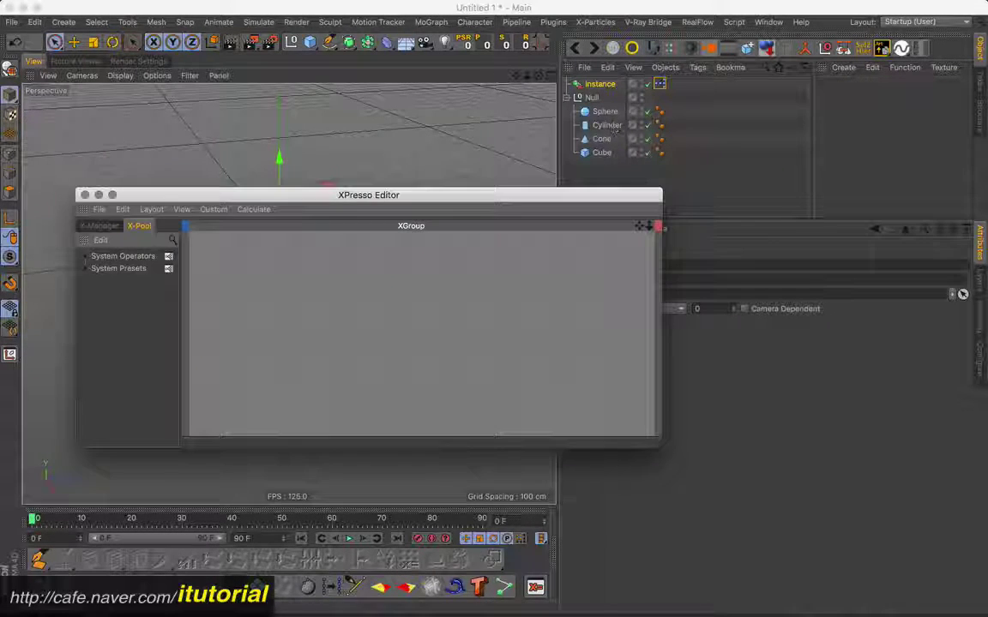
left_click_drag(469, 198, 445, 144)
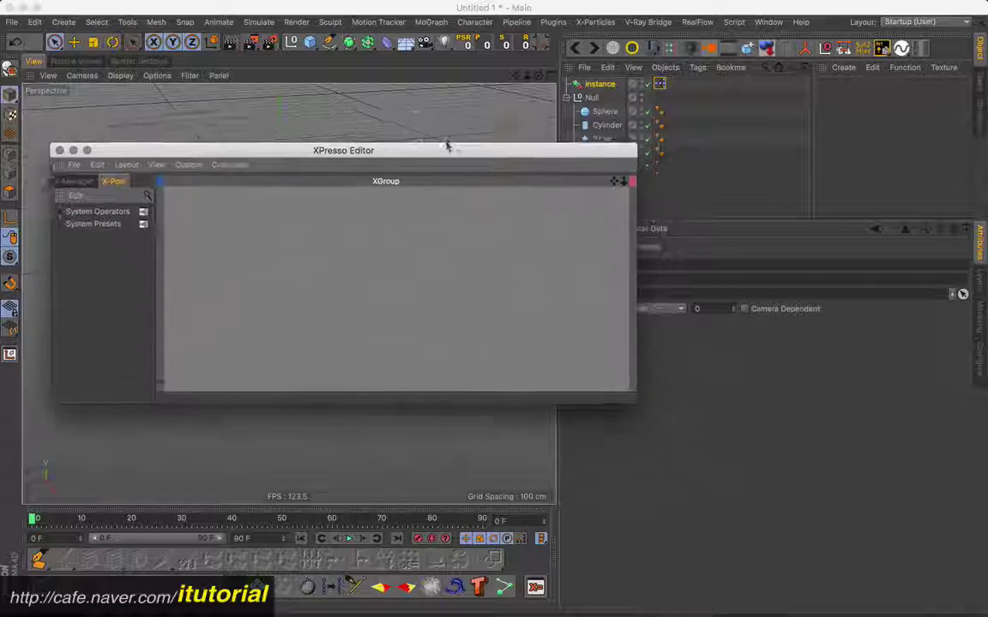
mouse_move(441, 144)
left_mouse_down()
mouse_move(436, 172)
mouse_move(410, 176)
left_mouse_up()
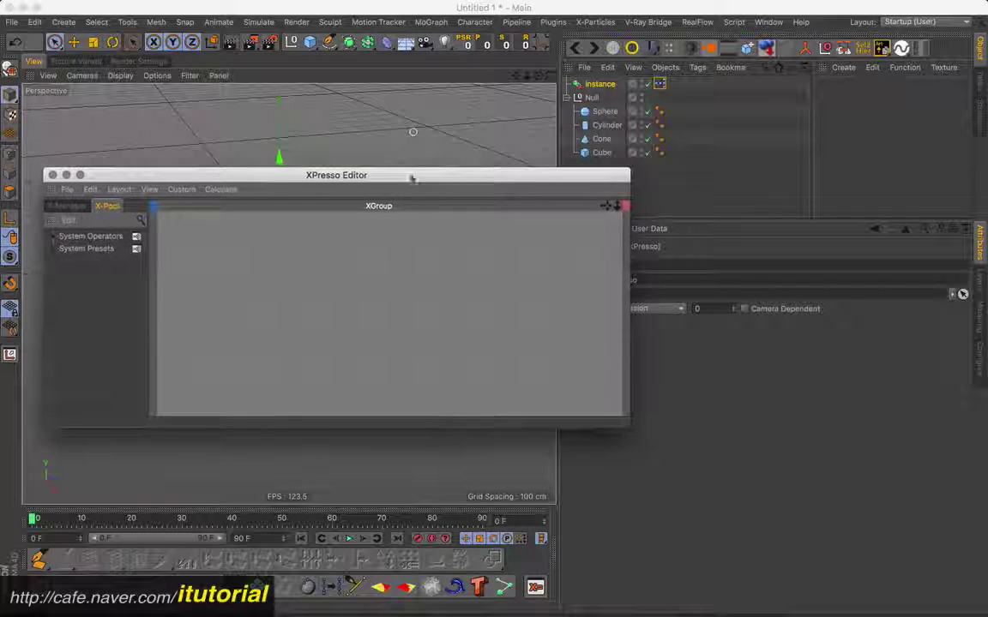
left_click_drag(600, 84, 236, 269)
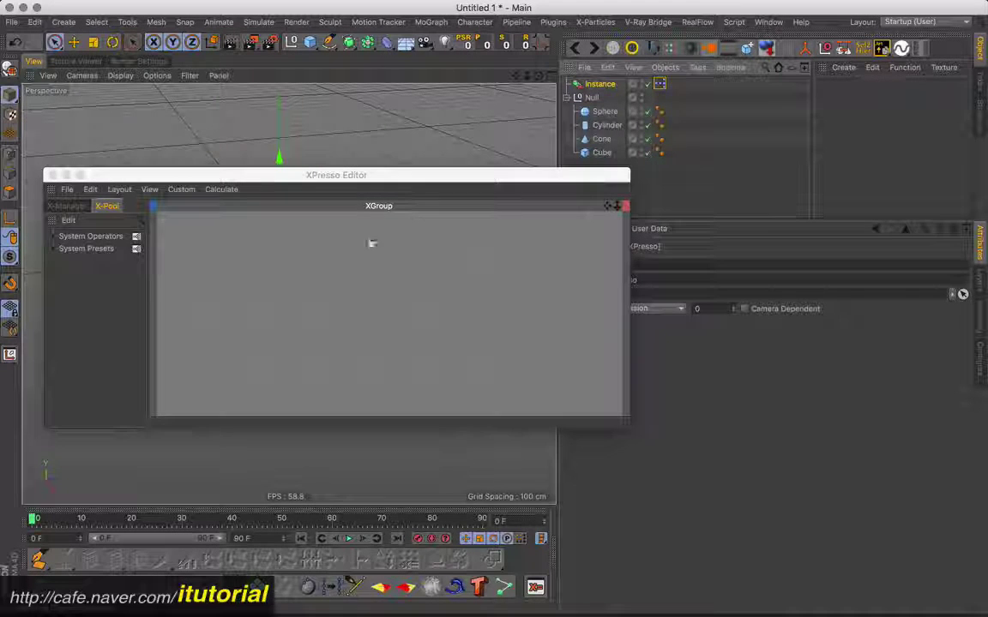
left_click(244, 271)
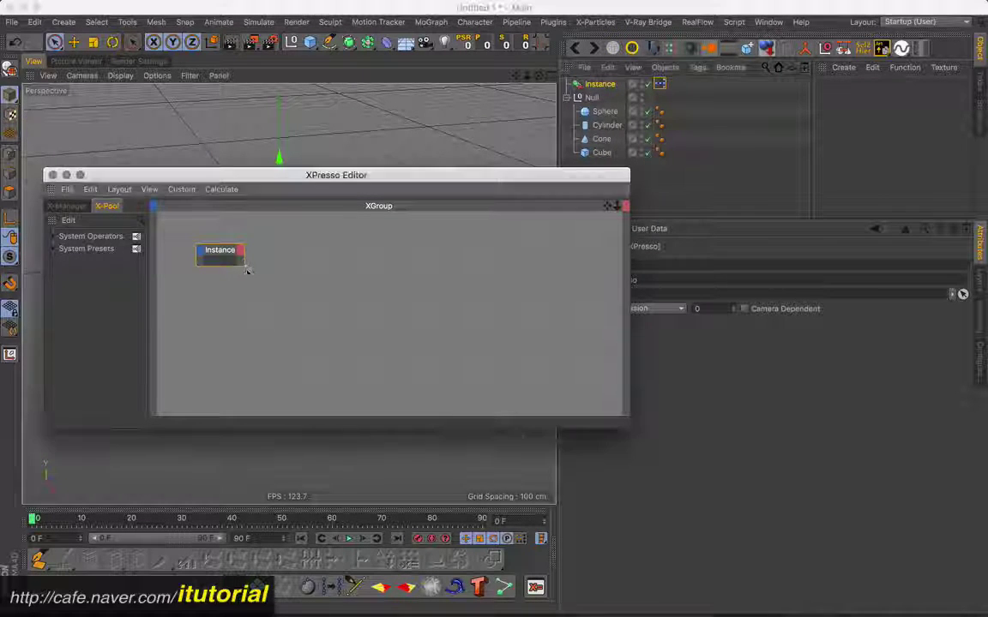
left_click(262, 251)
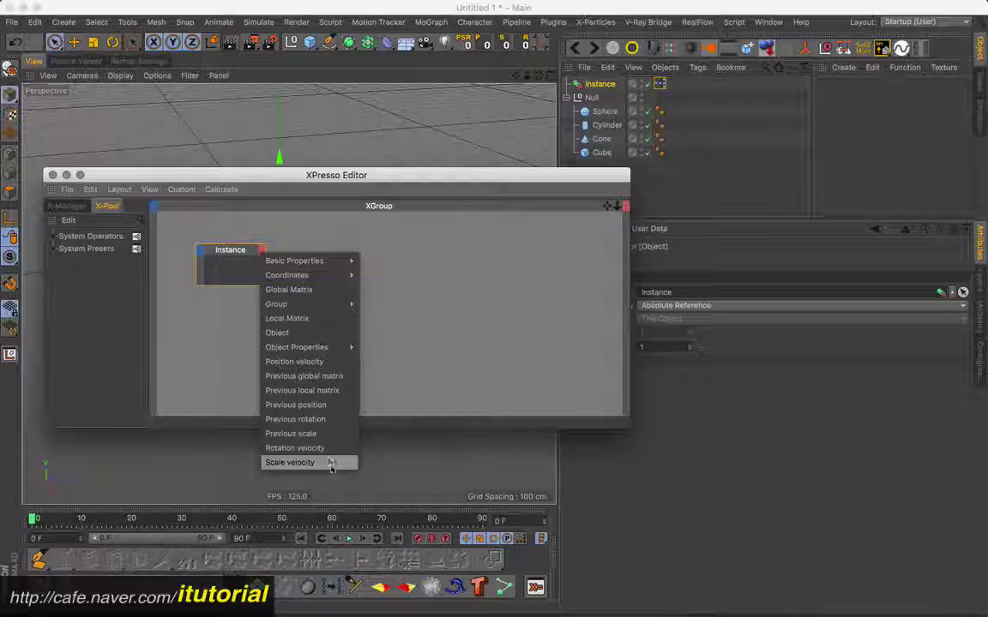
mouse_move(276, 304)
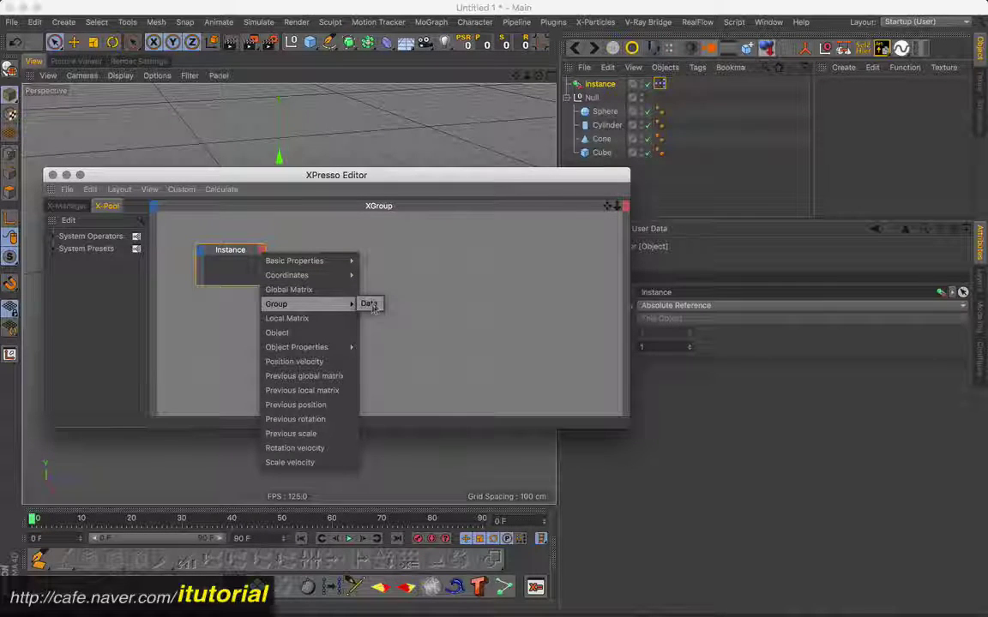
Step: Add the Group > Data output port to the Instance node and check its properties
left_click_drag(483, 182, 465, 188)
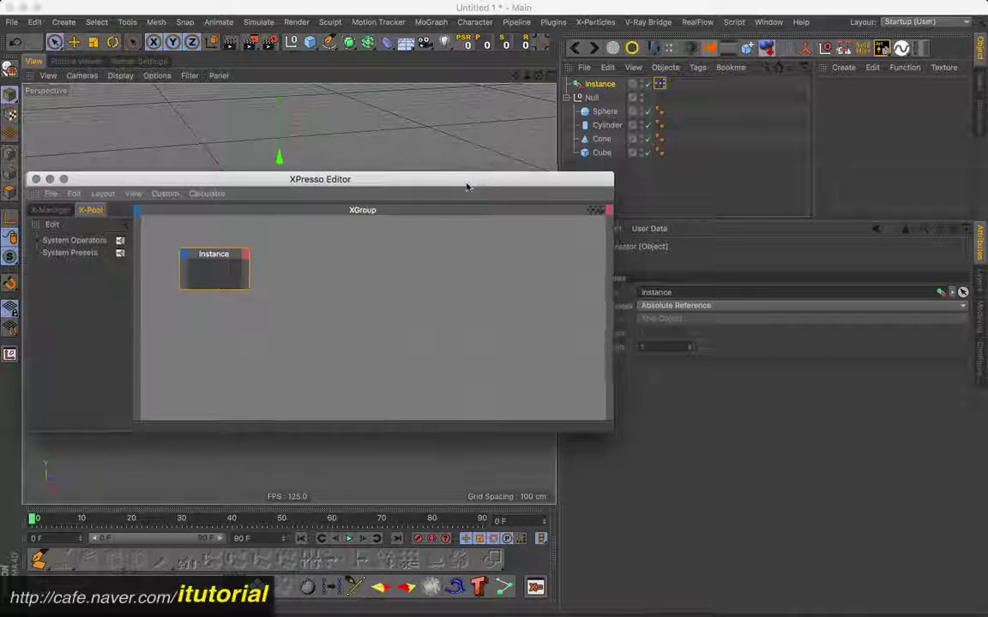
left_click(245, 255)
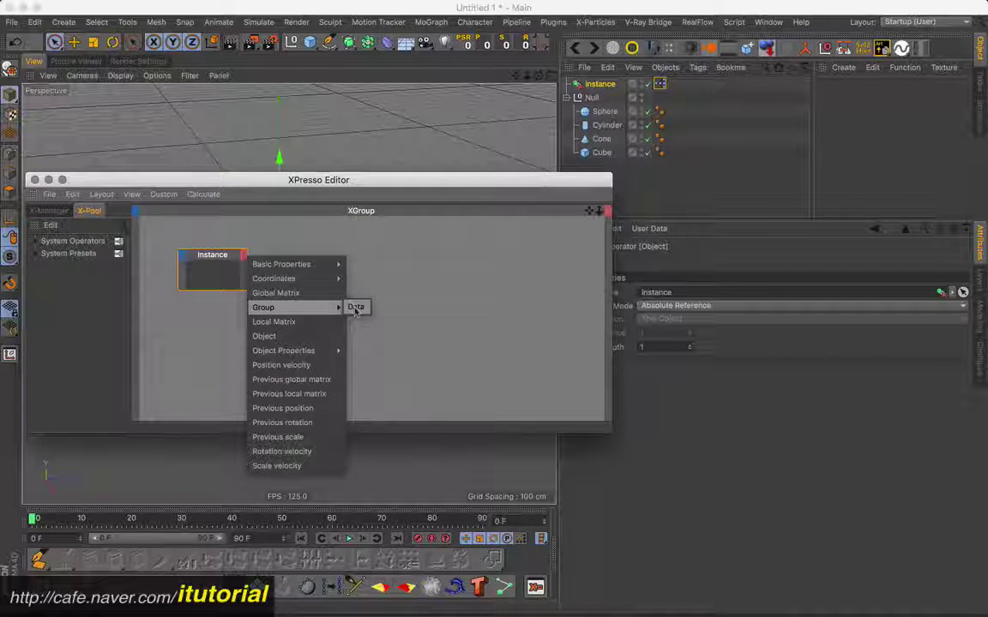
left_click(356, 307)
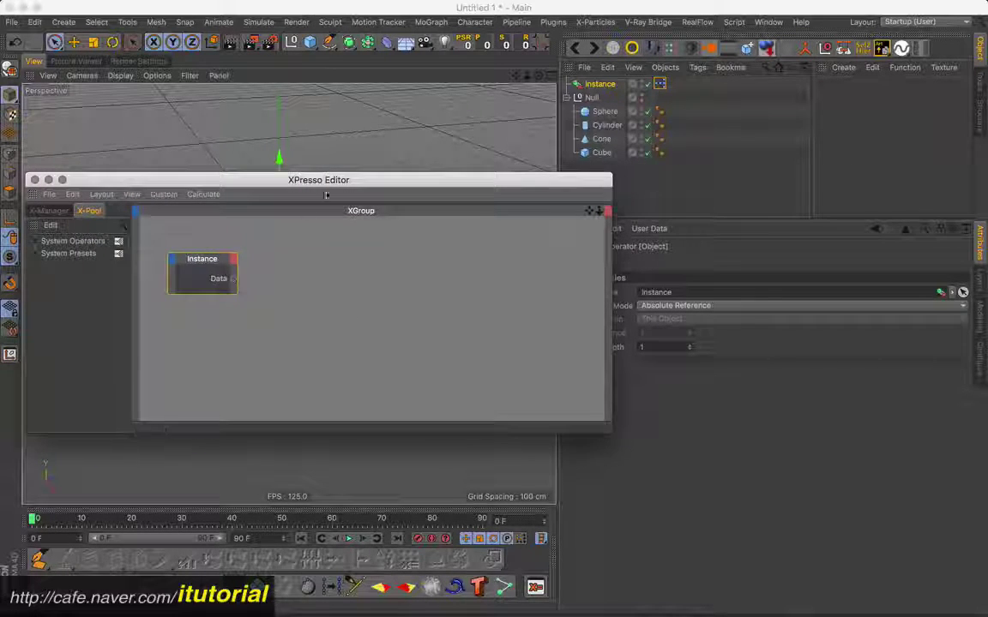
left_click_drag(339, 181, 283, 201)
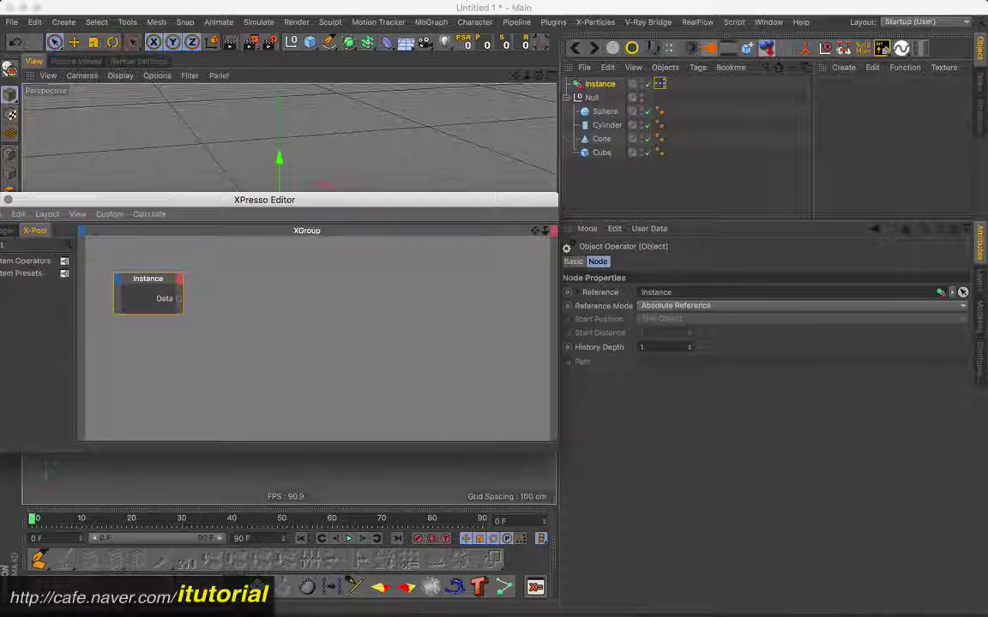
left_click(600, 83)
left_click(582, 335)
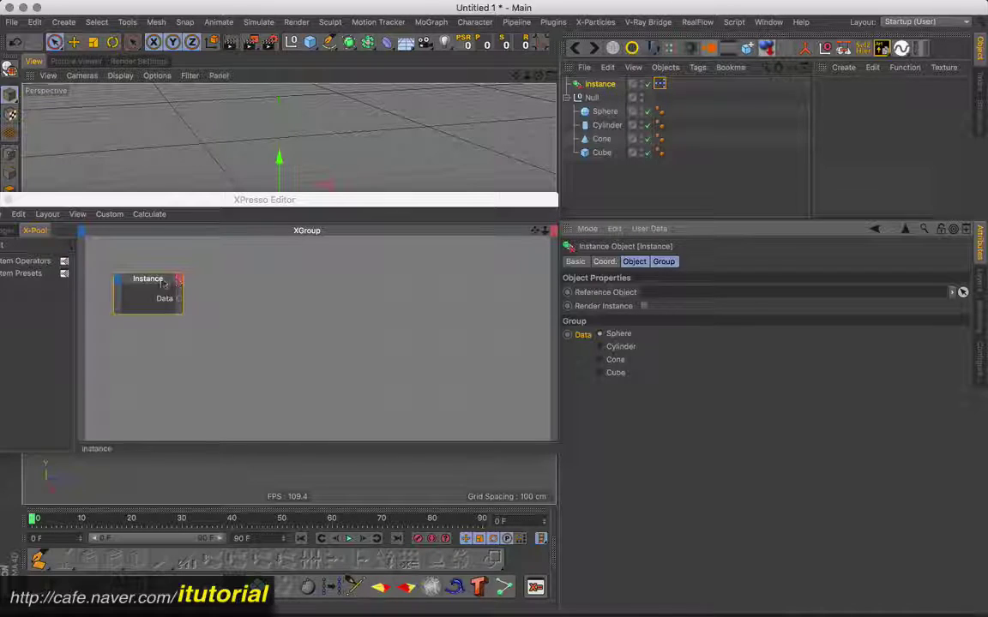
left_click_drag(181, 304, 175, 302)
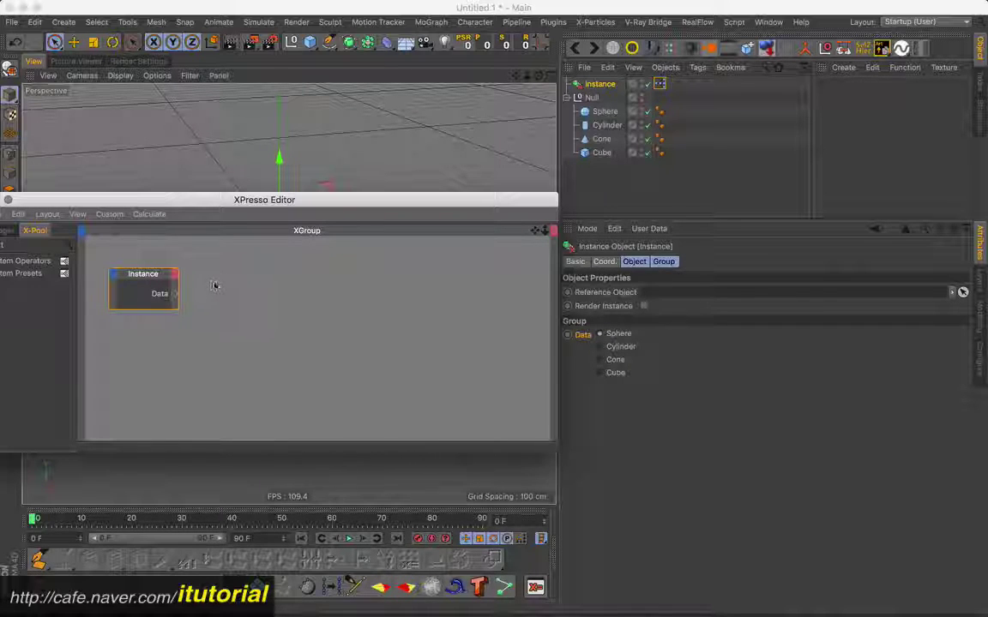
left_click(164, 301)
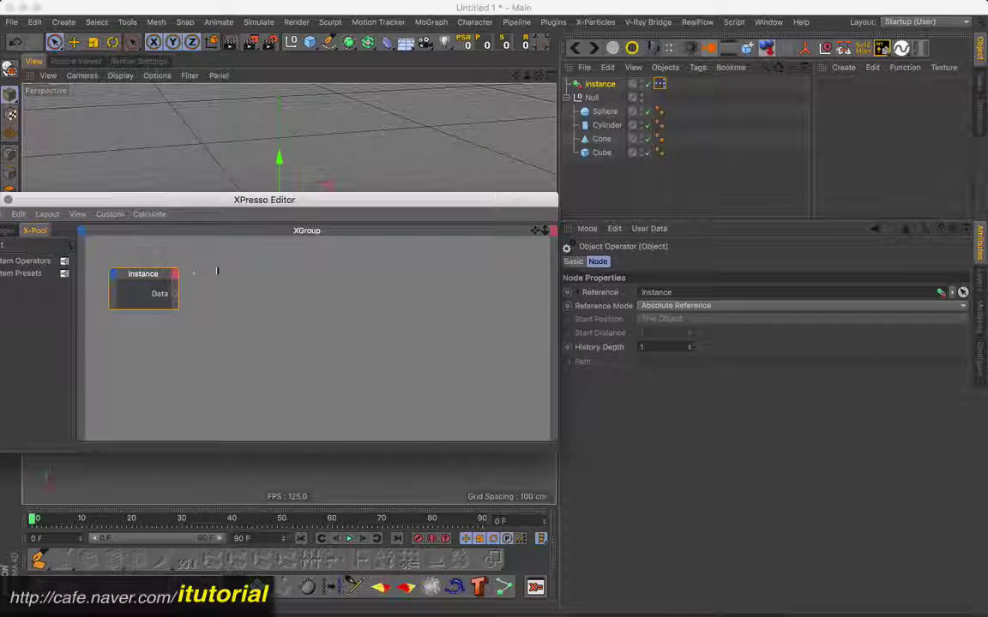
Step: Add a General Result node and wire the Instance's Data output into it
right_click(292, 285)
mouse_move(395, 289)
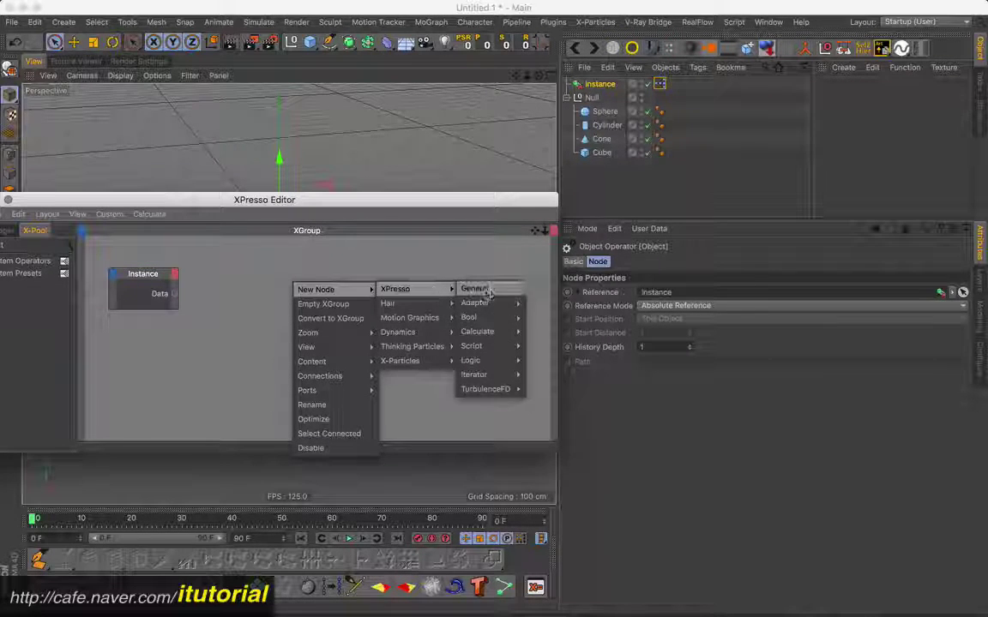
mouse_move(474, 289)
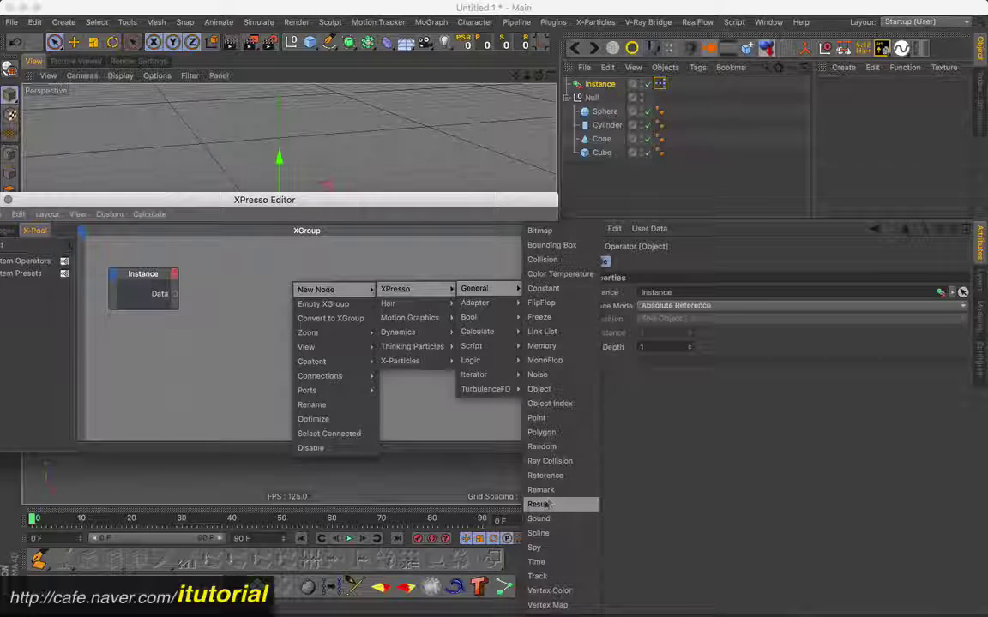
left_click(546, 505)
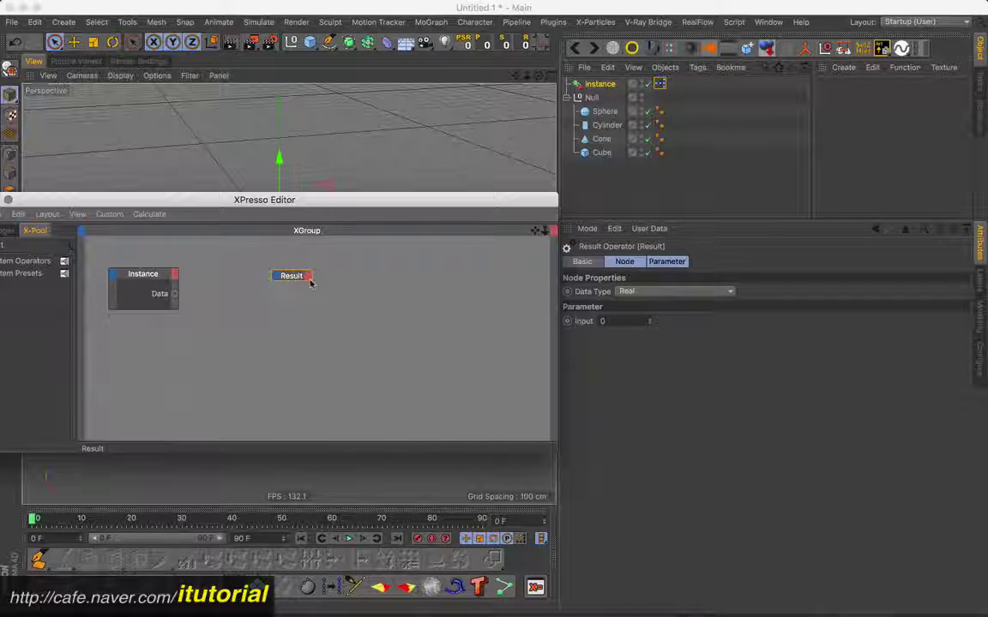
left_click_drag(295, 277, 281, 264)
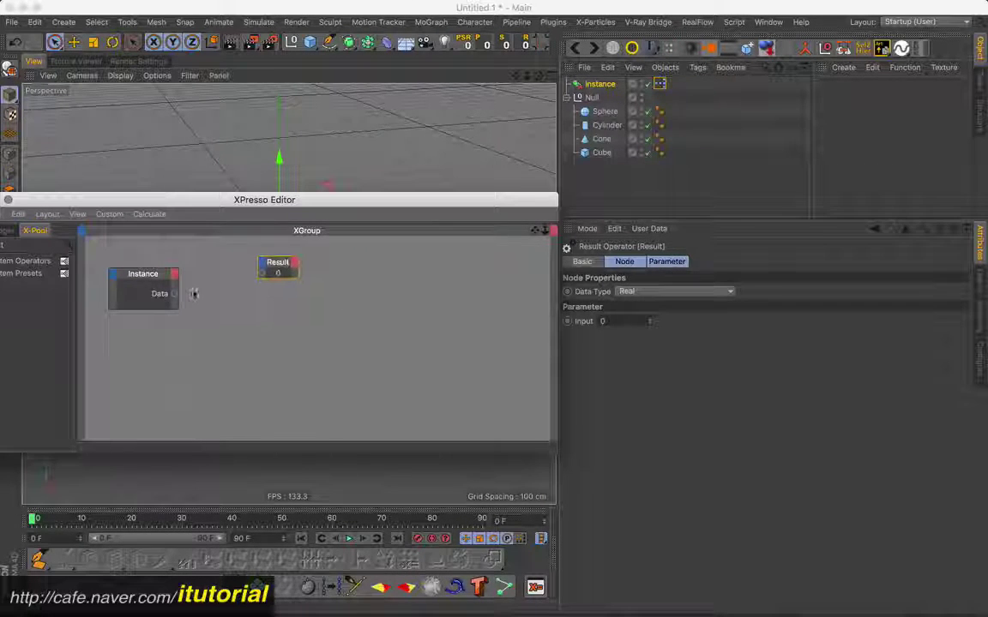
left_click_drag(220, 282, 260, 273)
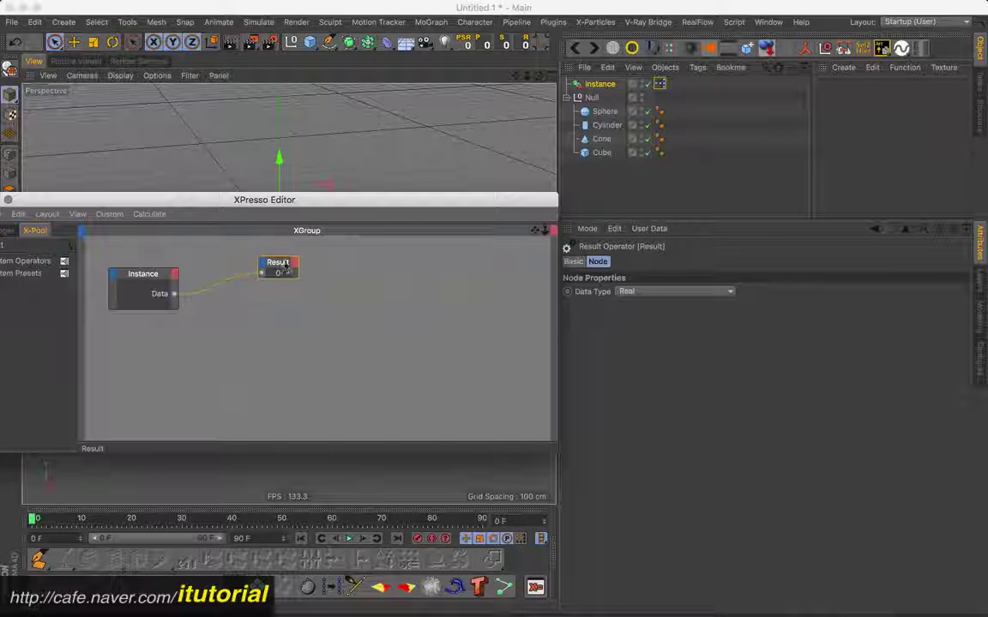
left_click_drag(353, 199, 365, 195)
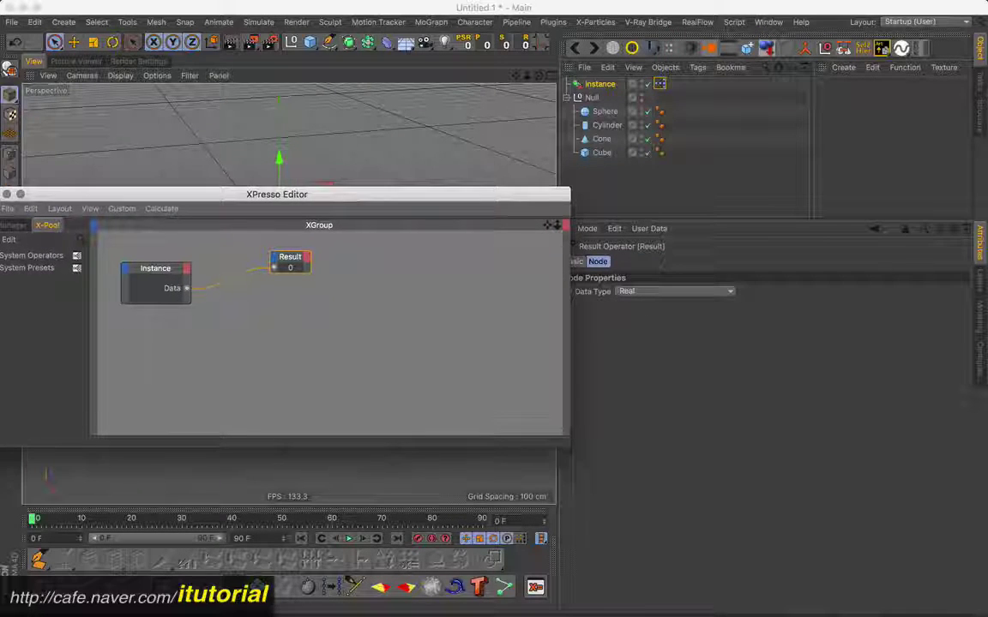
Step: Cycle the Instance's Data through Cylinder, Cone and Sphere, checking the Result value each time
left_click(600, 83)
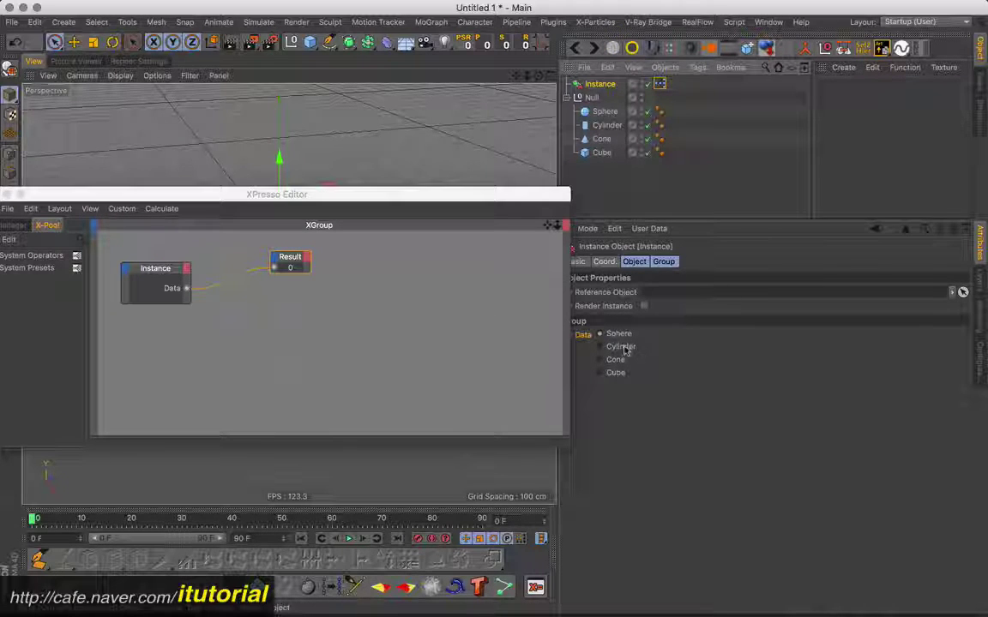
left_click(620, 347)
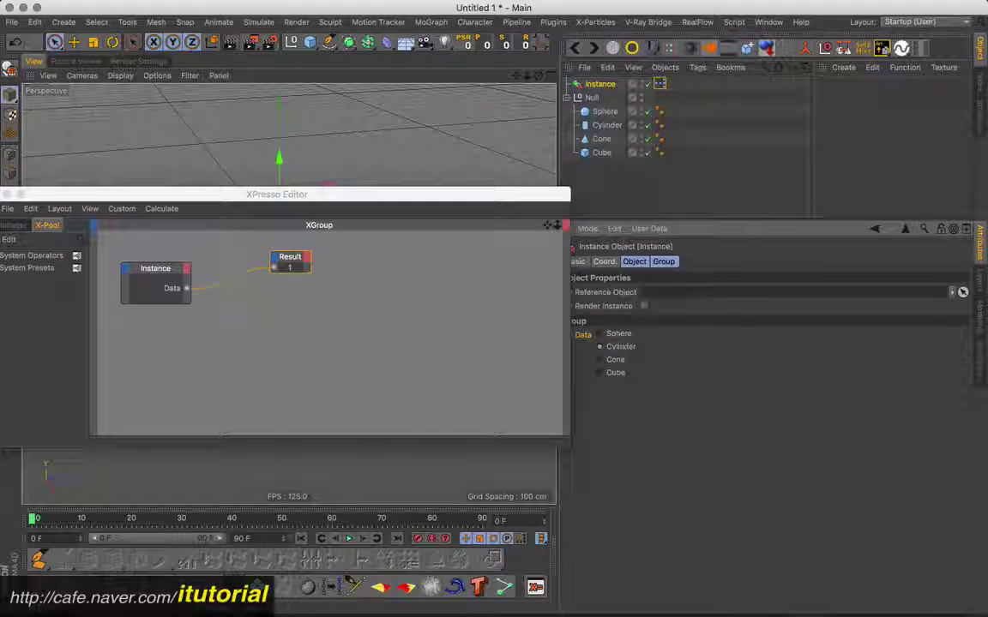
left_click(612, 360)
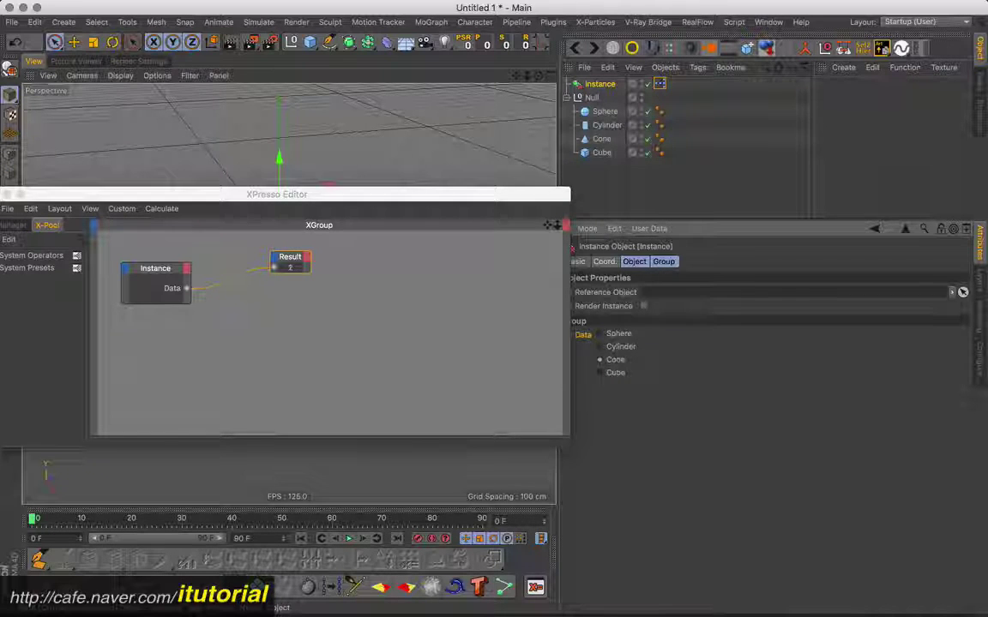
left_click(605, 333)
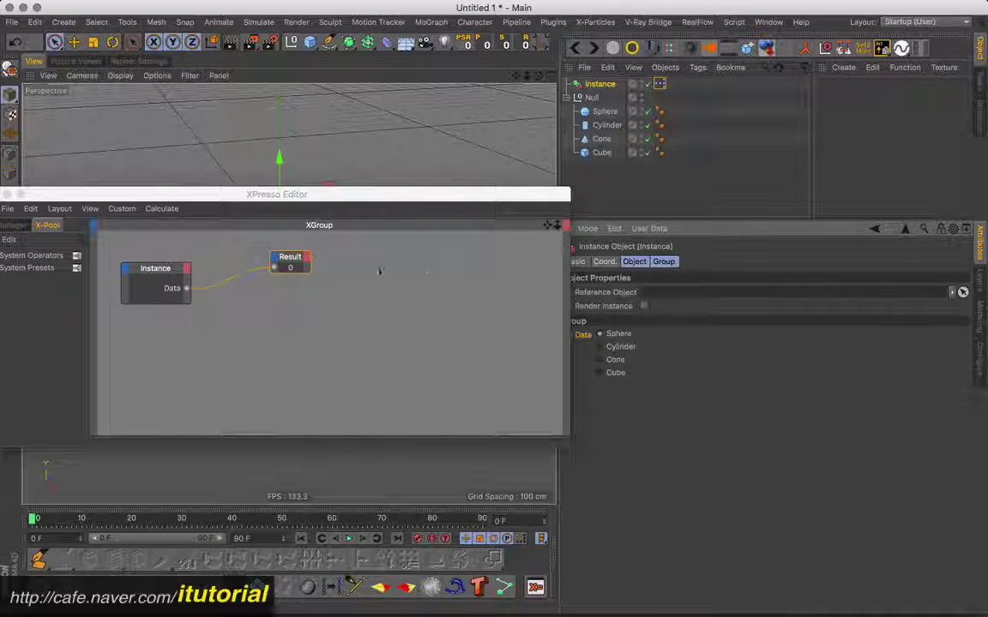
left_click(604, 346)
left_click(610, 360)
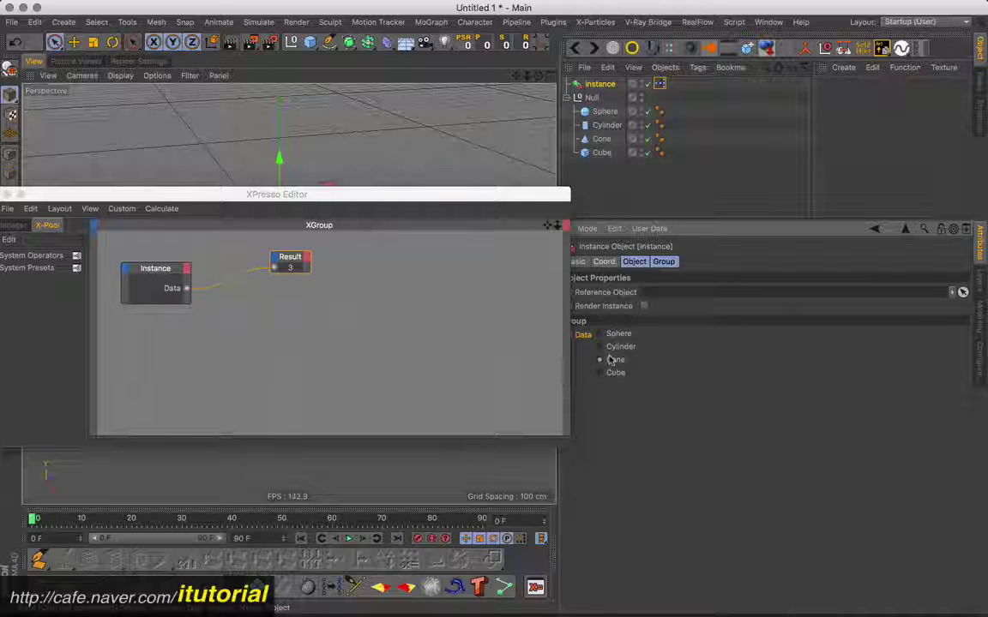
left_click(607, 335)
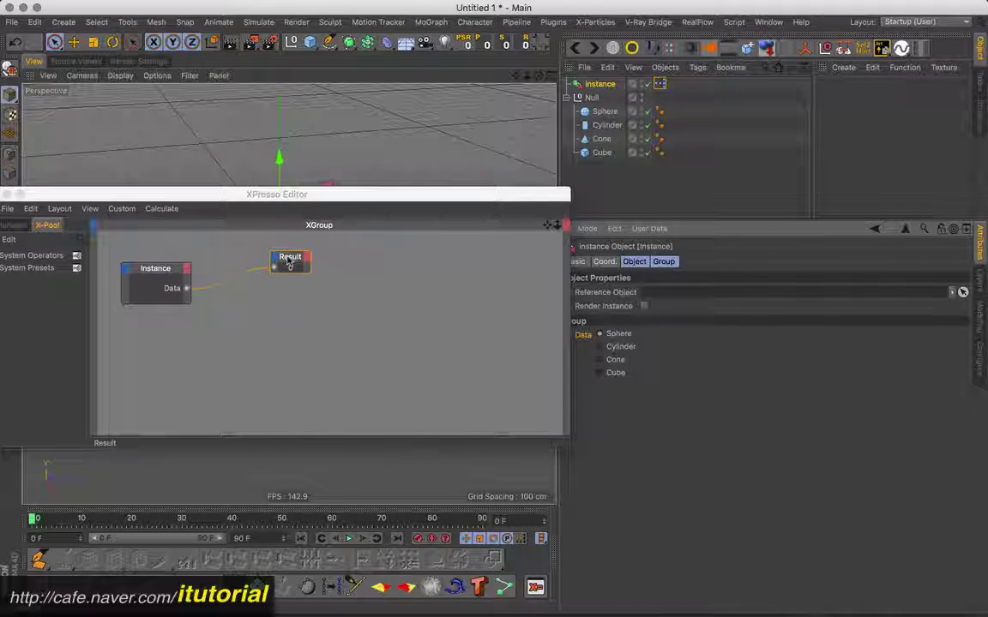
left_click_drag(289, 261, 256, 248)
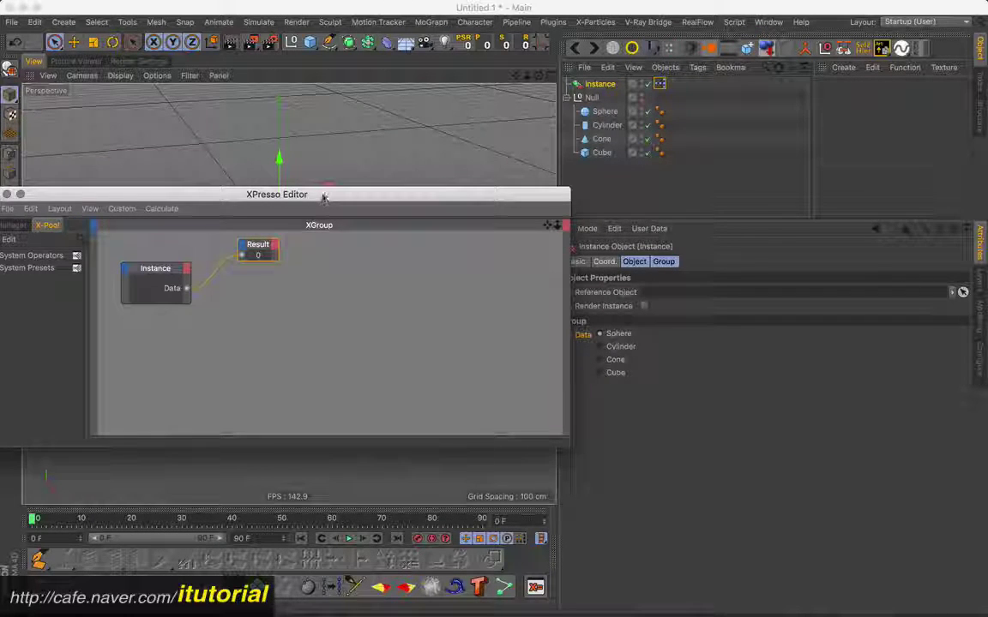
Step: Insert a Logic Condition node and position it beside the Instance and Result nodes
left_click_drag(288, 193, 310, 179)
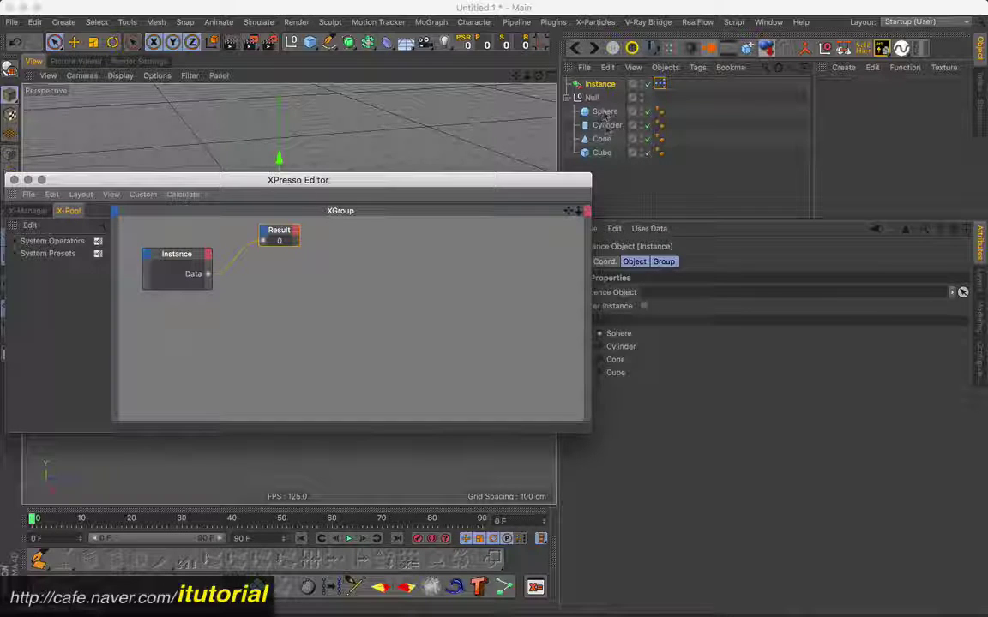
right_click(360, 292)
mouse_move(460, 300)
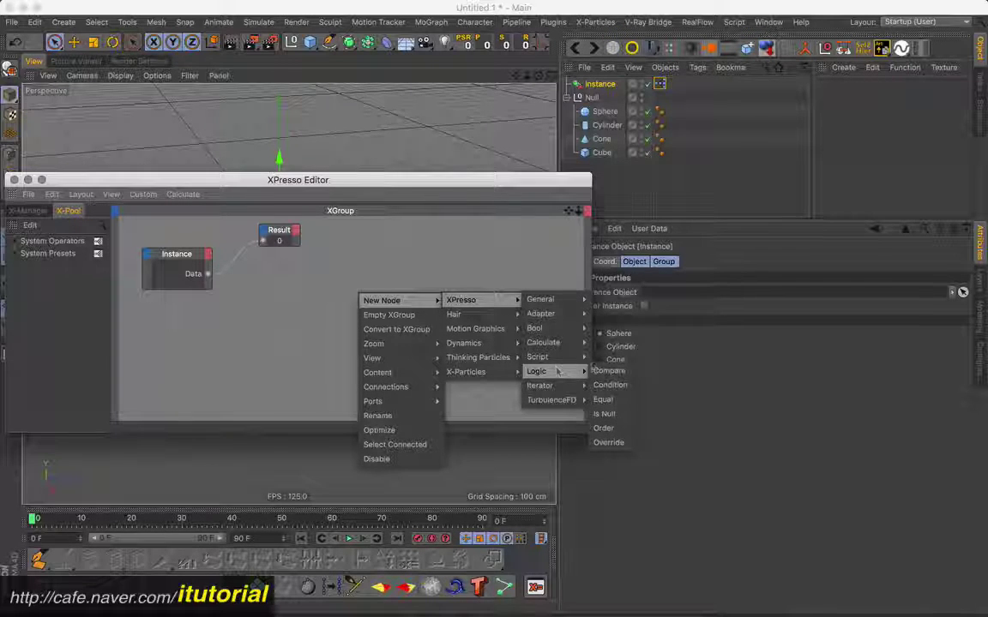
mouse_move(537, 371)
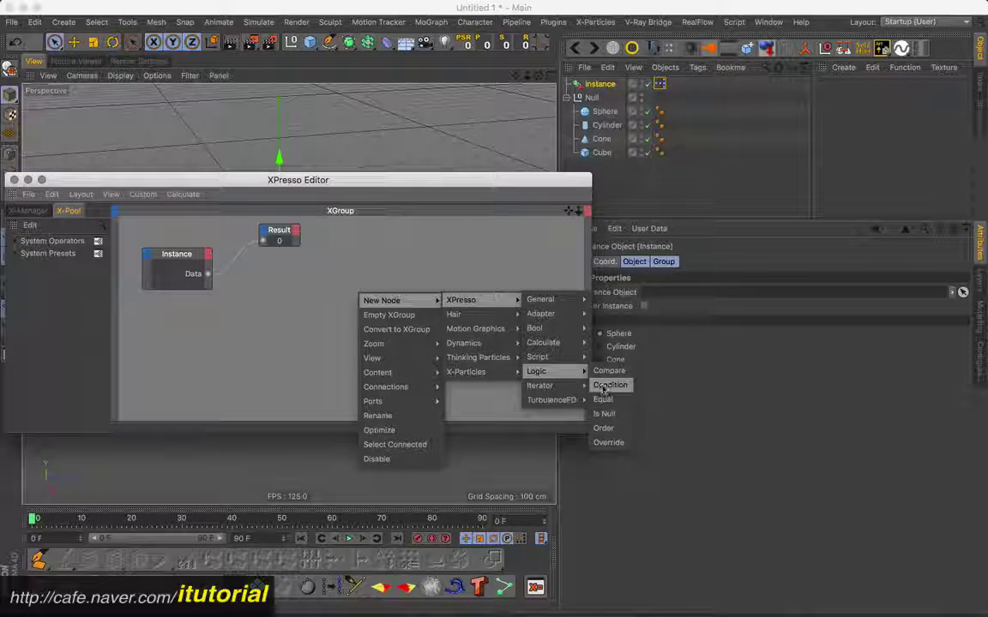
left_click(609, 385)
left_click_drag(358, 272, 343, 283)
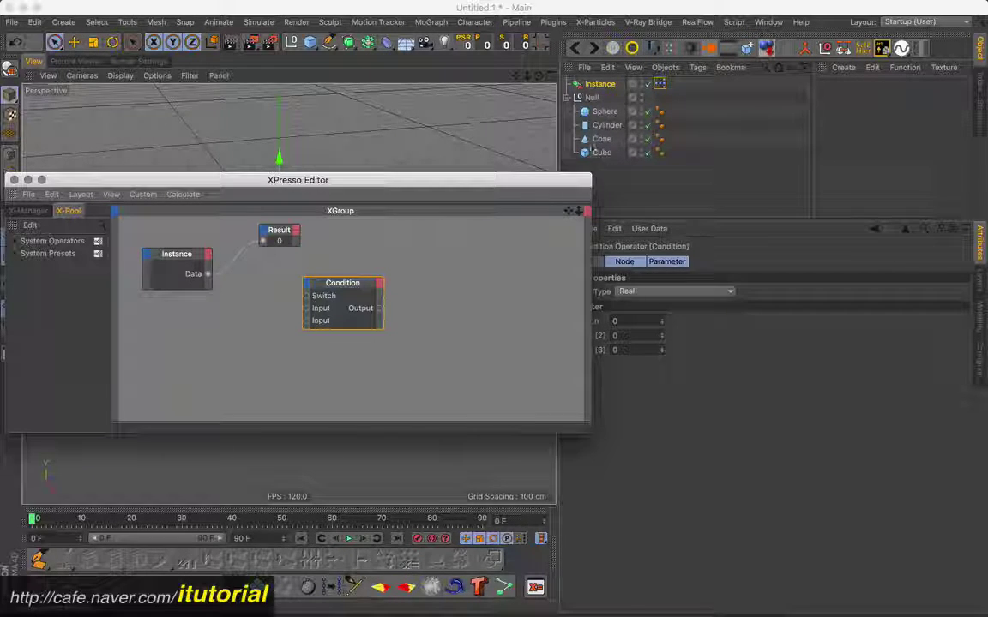
Step: Give the Condition node four Input ports and resize it to space them
left_click(306, 283)
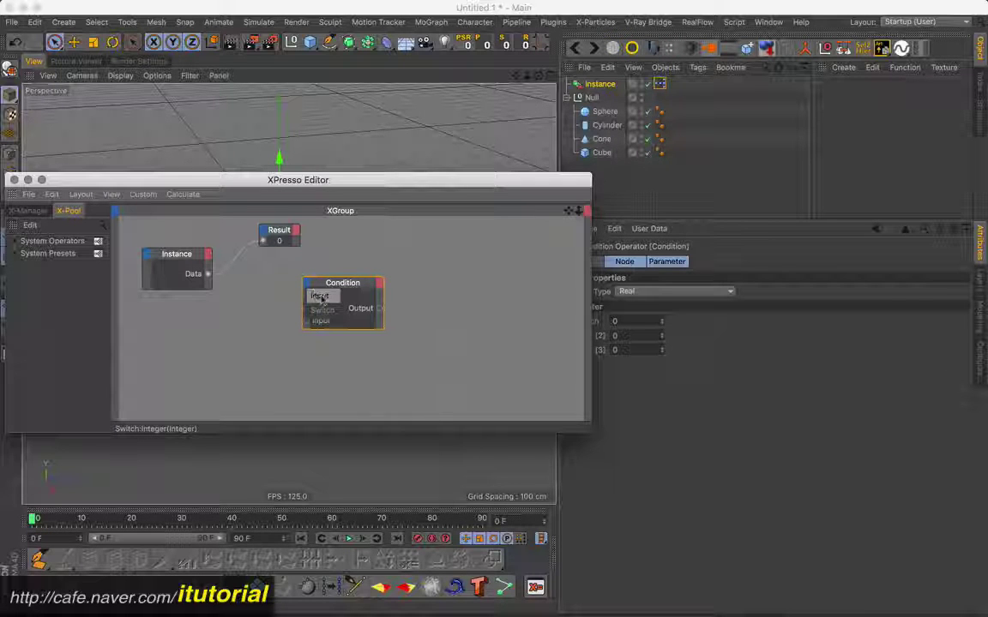
left_click(306, 289)
left_click(306, 283)
left_click(296, 264)
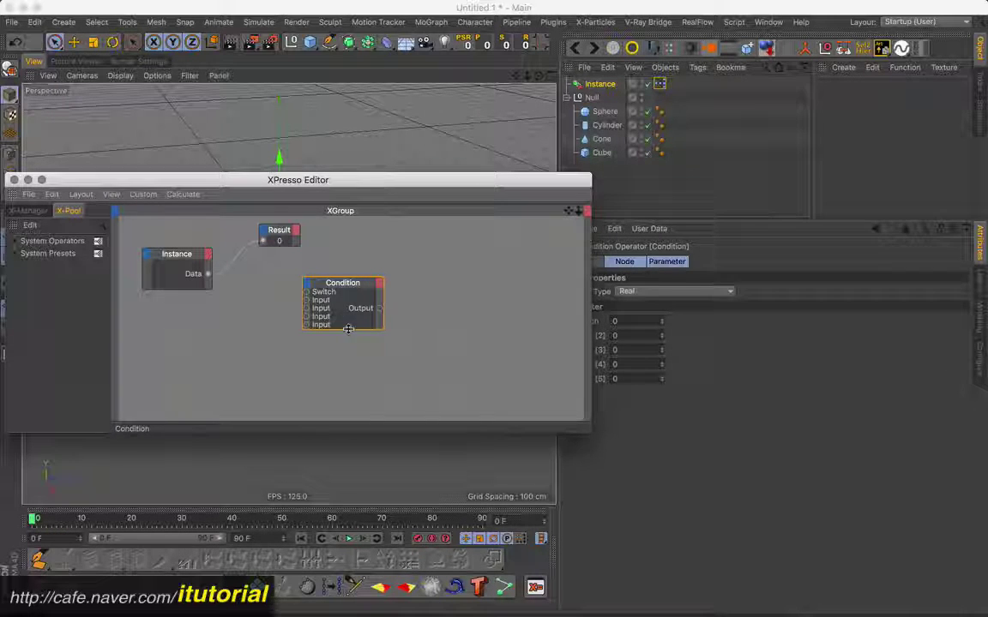
left_click_drag(349, 330, 349, 385)
left_click_drag(346, 283, 349, 278)
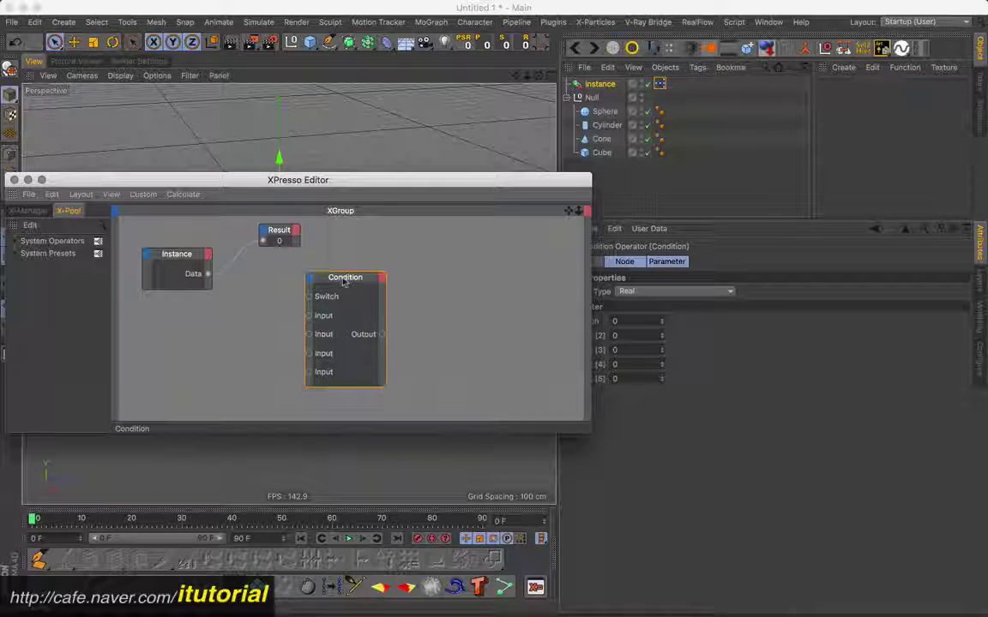
left_click_drag(518, 180, 492, 171)
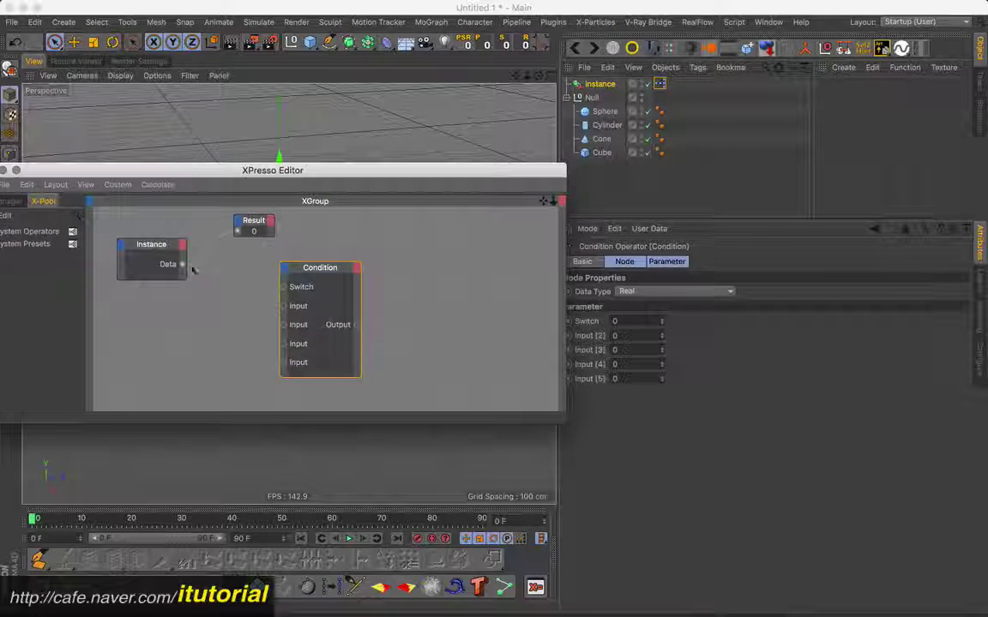
Step: Wire the Instance's Data output into the Condition's Switch port
mouse_move(183, 265)
left_mouse_down()
mouse_move(277, 283)
mouse_move(264, 322)
left_mouse_up()
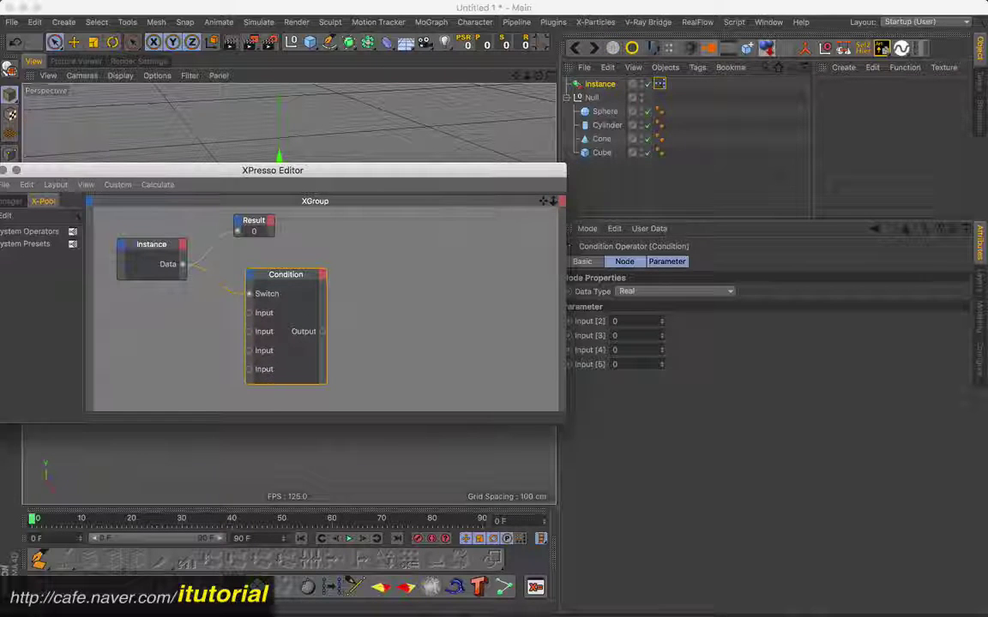
left_click_drag(287, 285, 291, 286)
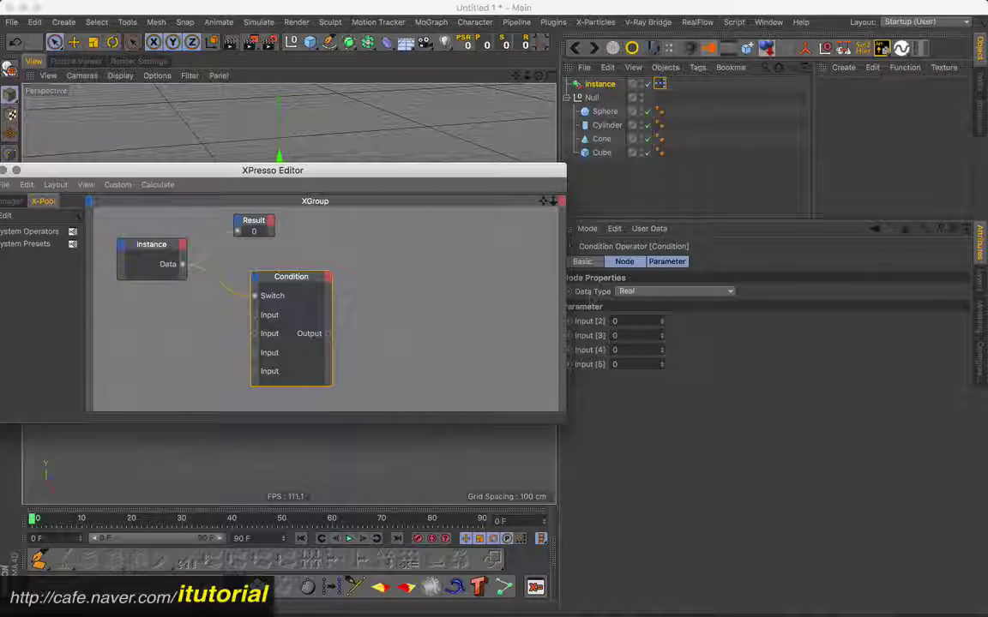
left_click_drag(354, 170, 328, 172)
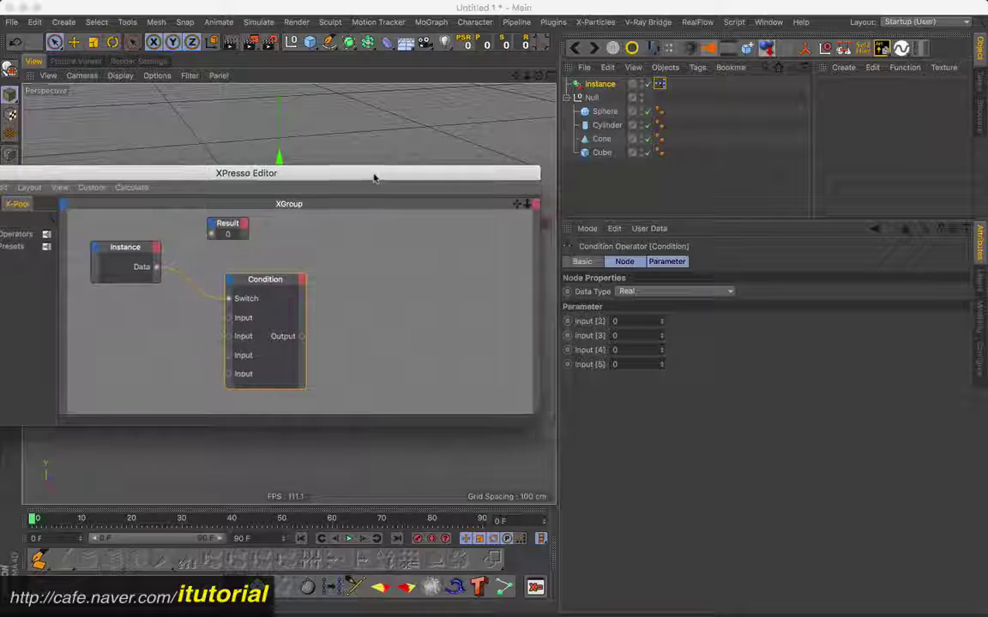
left_click(601, 84)
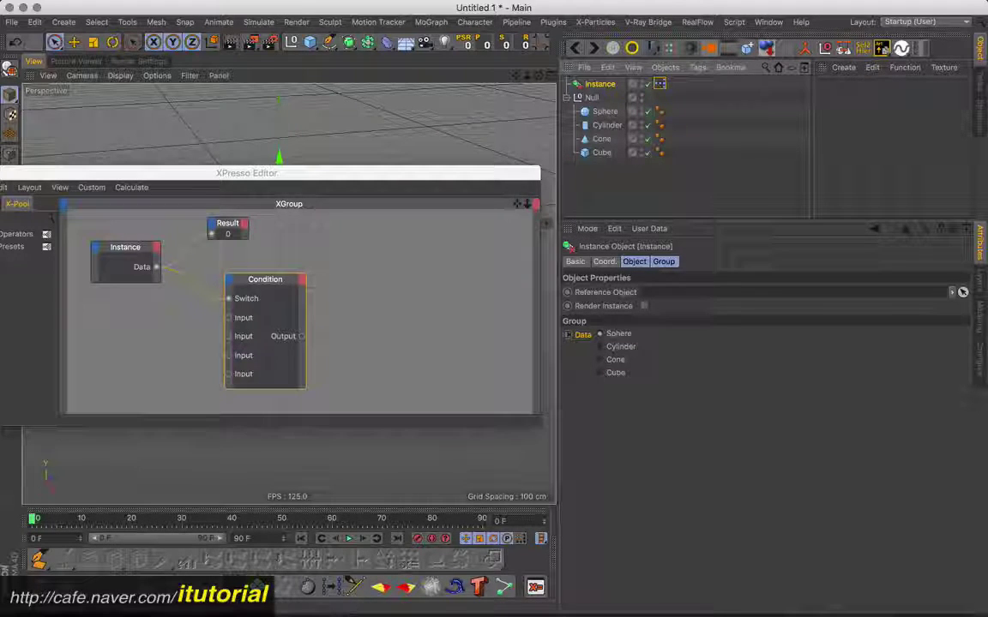
Step: Set the Condition node's Data Type to Link, clearing a stray Sphere link from Input [2]
left_click_drag(478, 178, 486, 180)
left_click(276, 288)
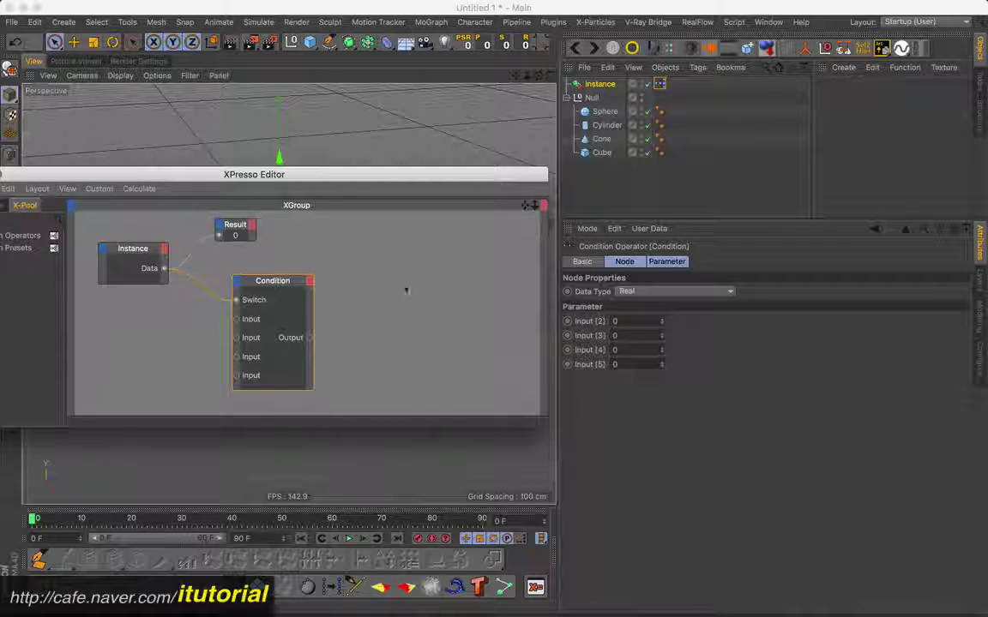
left_click(686, 293)
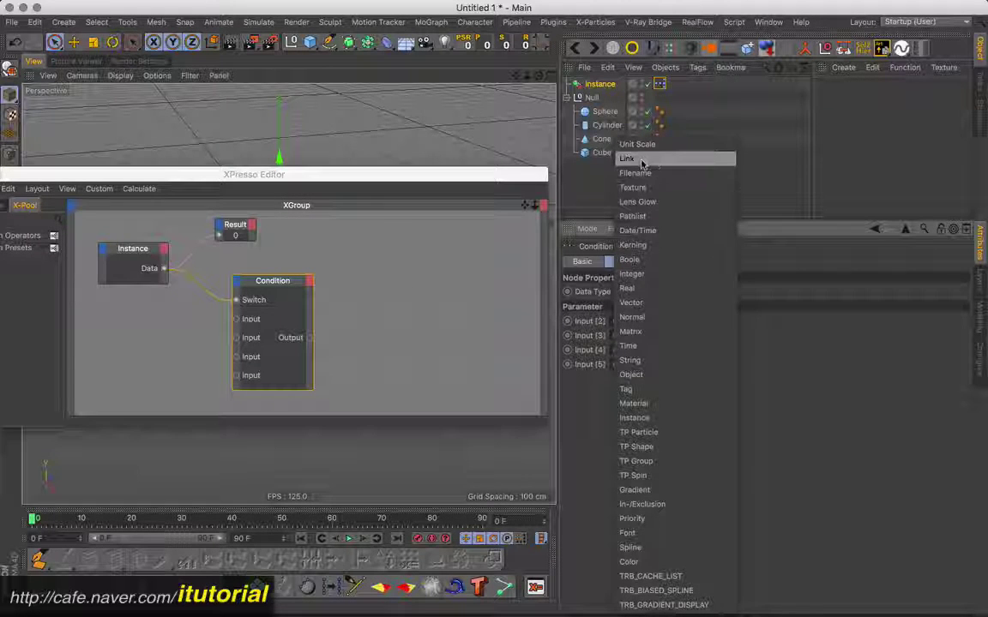
left_click(600, 155)
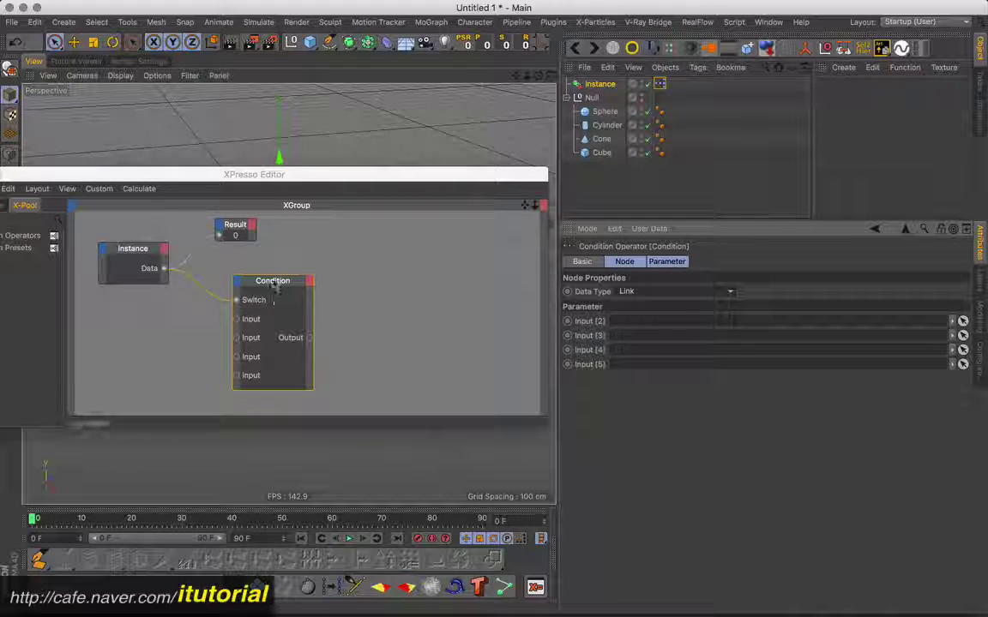
left_click_drag(266, 282, 281, 287)
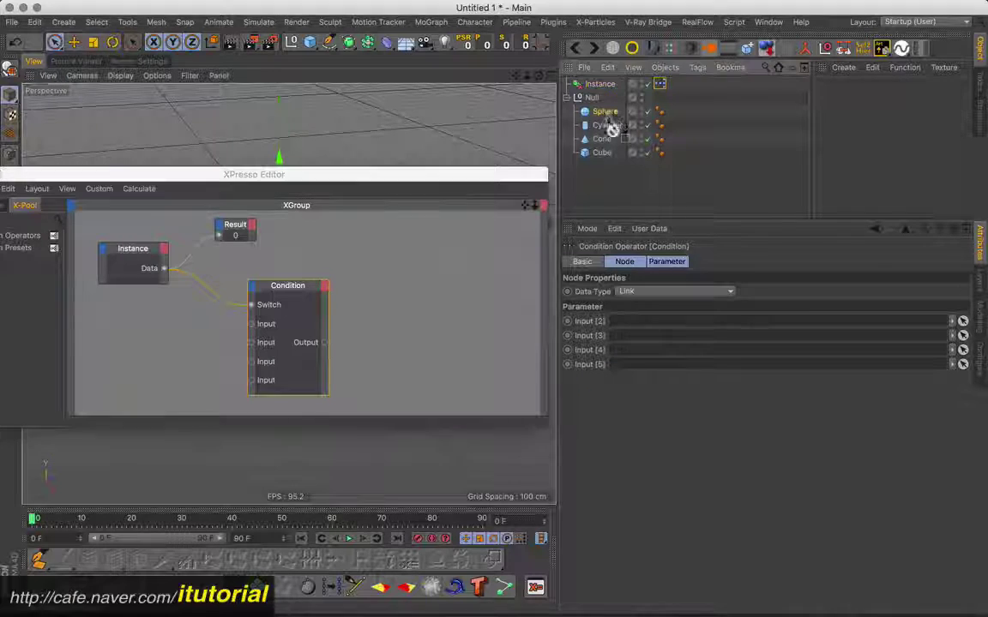
left_click_drag(607, 112, 630, 329)
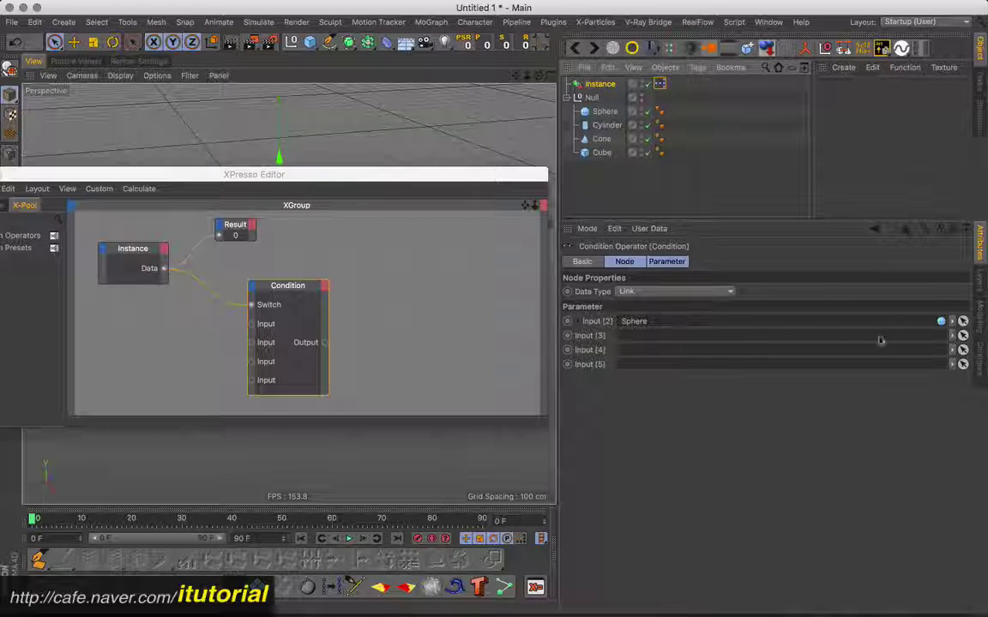
left_click(950, 324)
left_click(930, 326)
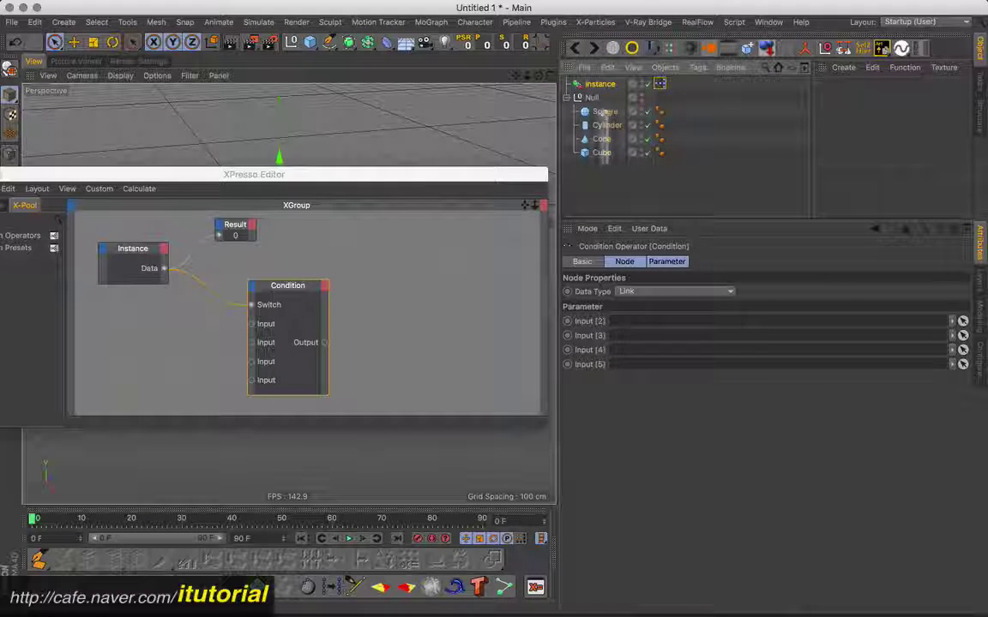
Step: Add Sphere, Cylinder, Cone and Cube nodes and wire their Object outputs into Condition Inputs 1-4
mouse_move(614, 163)
left_mouse_down()
mouse_move(603, 116)
mouse_move(147, 346)
mouse_move(171, 389)
left_mouse_up()
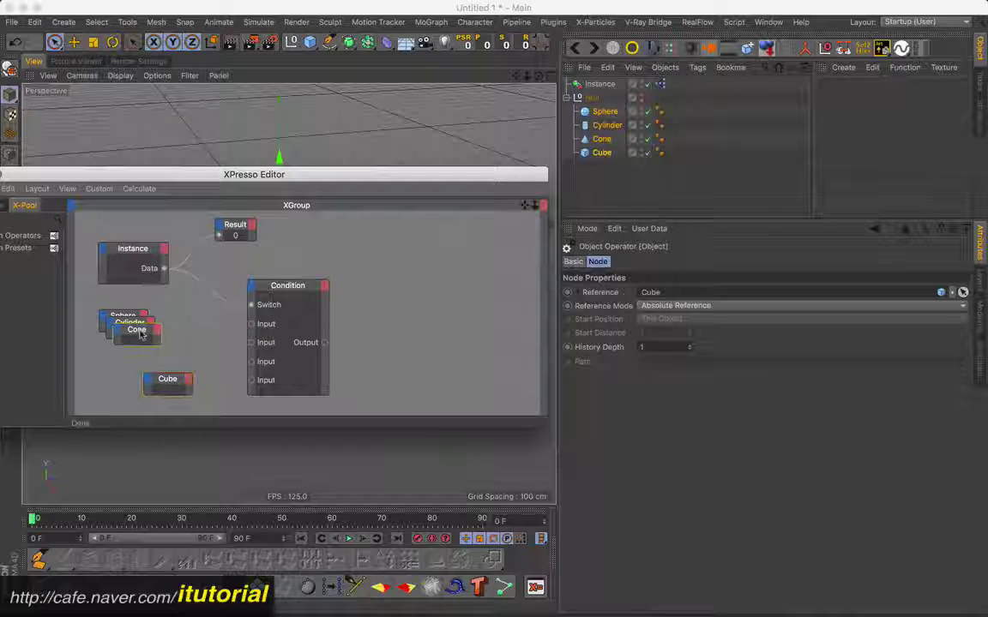
mouse_move(138, 335)
left_mouse_down()
mouse_move(153, 358)
mouse_move(110, 296)
mouse_move(122, 323)
left_mouse_up()
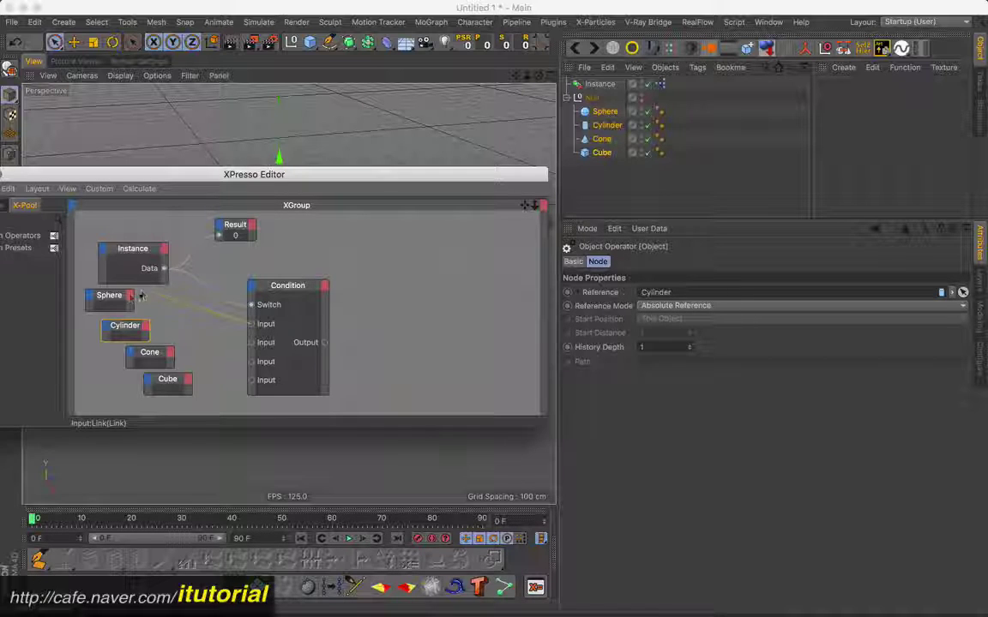
left_click_drag(130, 297, 152, 357)
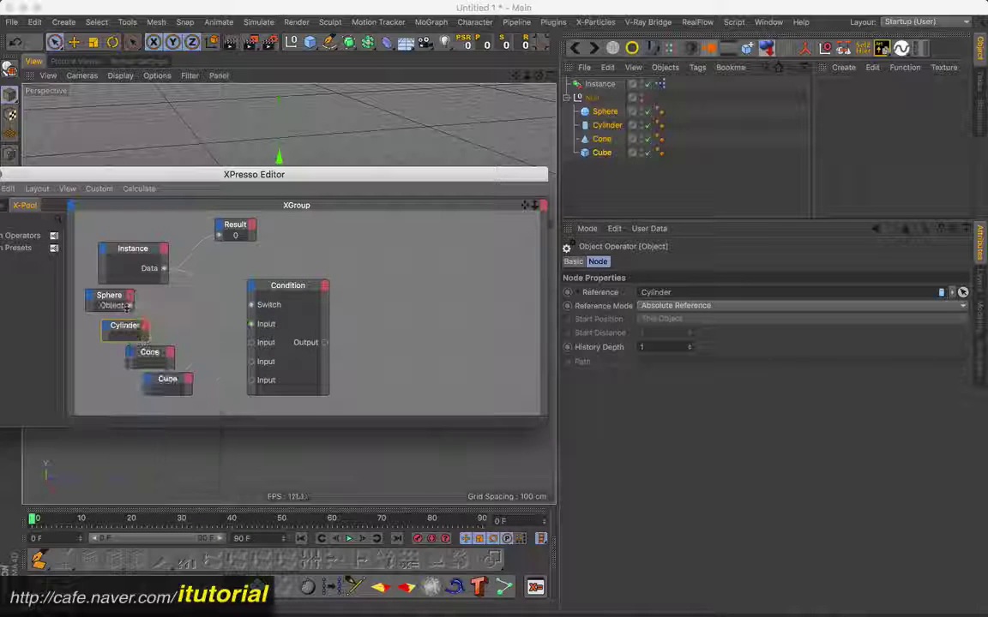
mouse_move(250, 342)
left_mouse_down()
mouse_move(151, 328)
mouse_move(189, 400)
left_mouse_up()
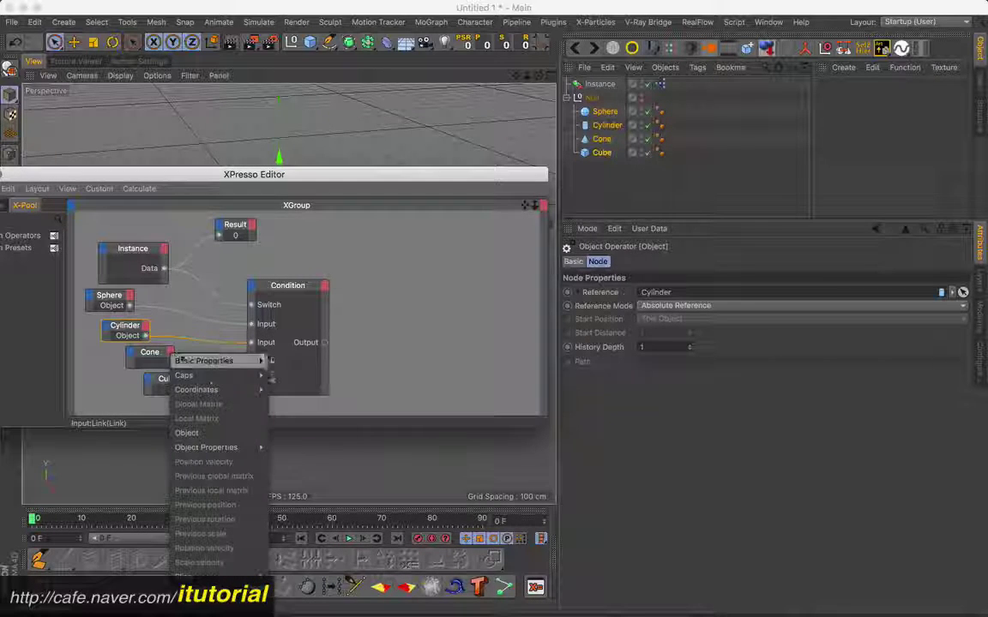
mouse_move(180, 360)
left_mouse_down()
mouse_move(227, 415)
mouse_move(218, 443)
left_mouse_up()
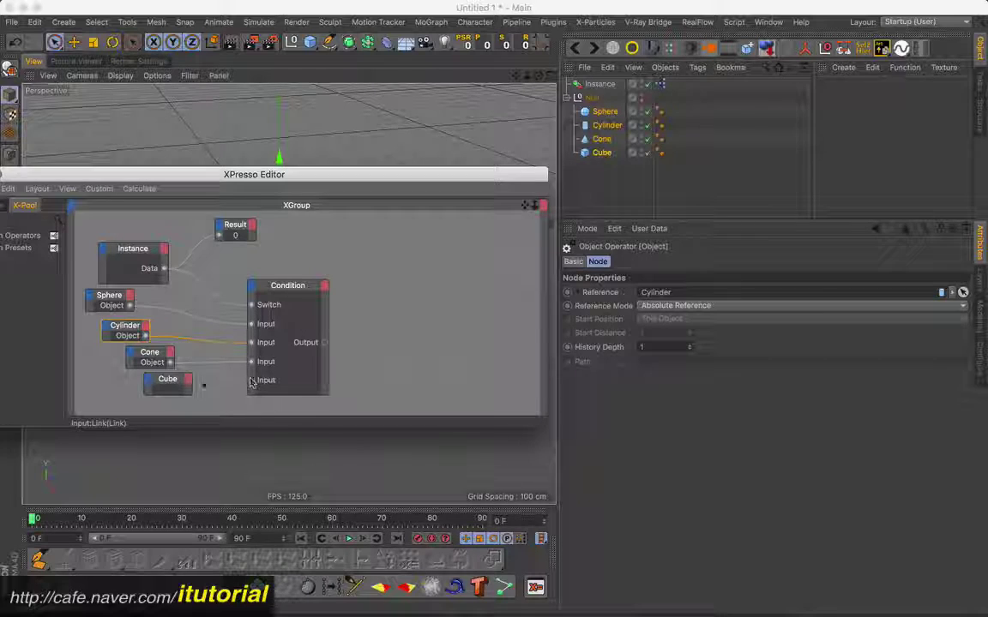
left_click(219, 442)
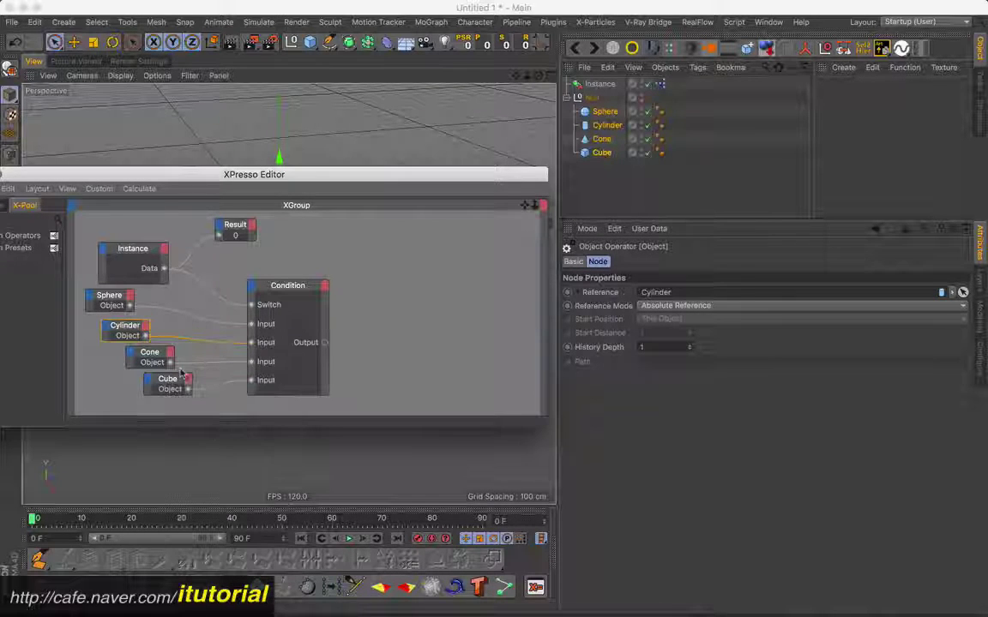
left_click_drag(300, 288, 298, 282)
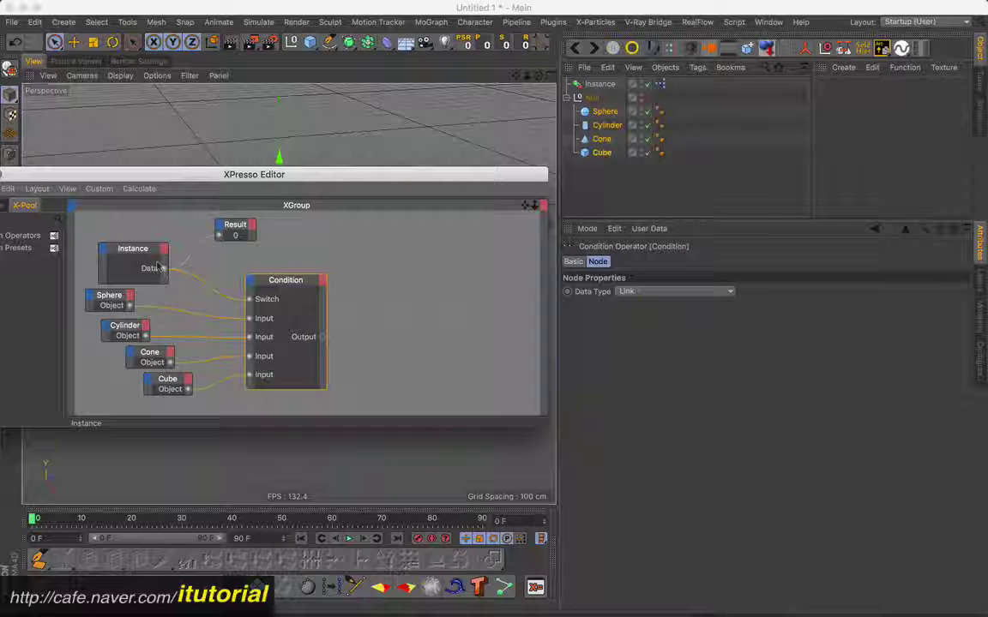
Step: Drop the Instance object into the graph with a Reference Object port fed by the Condition Output
left_click(598, 85)
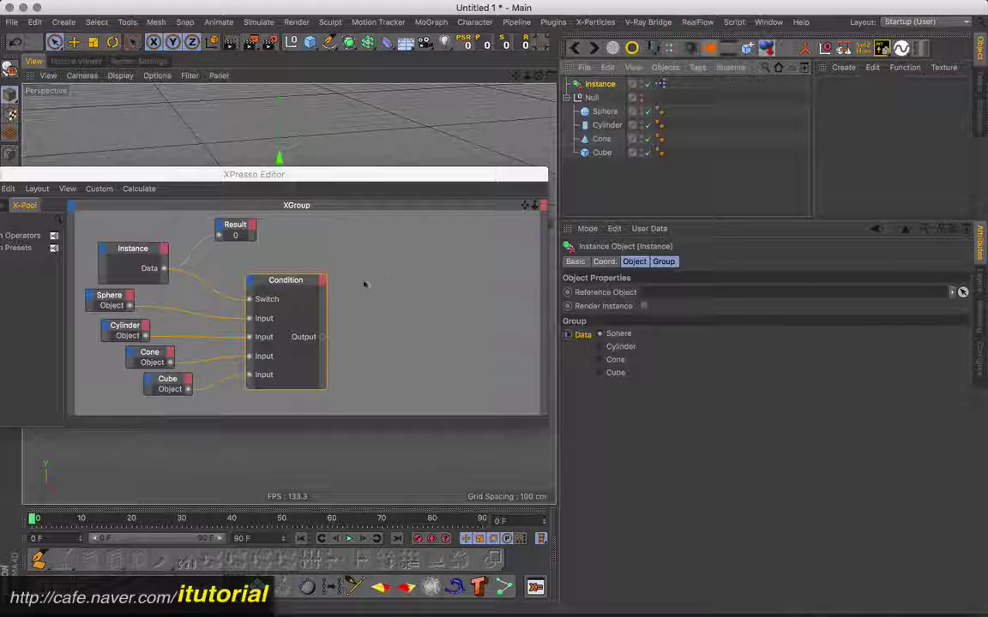
left_click_drag(282, 276, 278, 269)
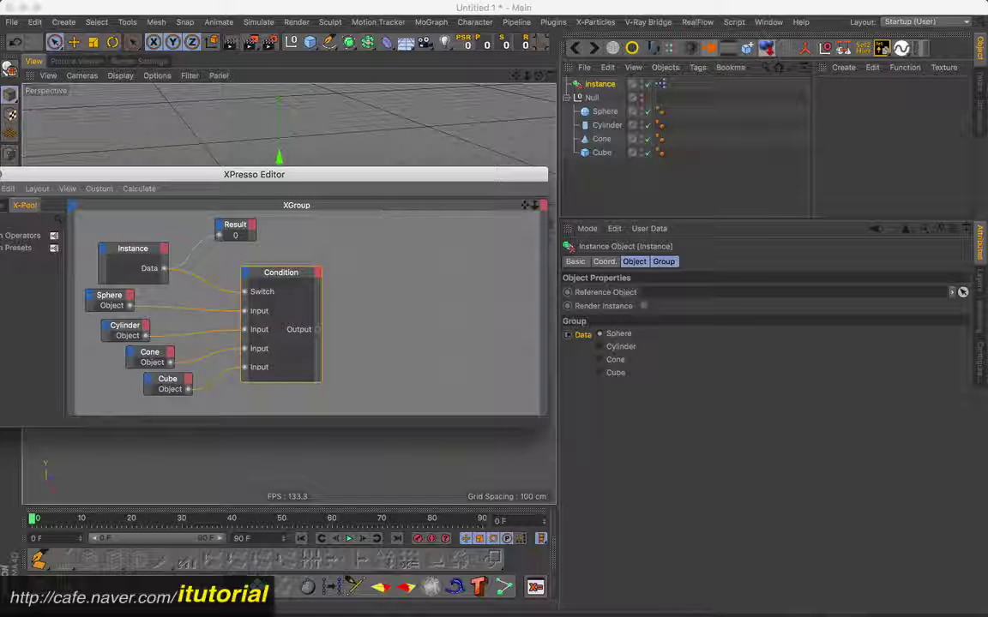
mouse_move(601, 84)
left_mouse_down()
mouse_move(420, 258)
mouse_move(478, 280)
left_mouse_up()
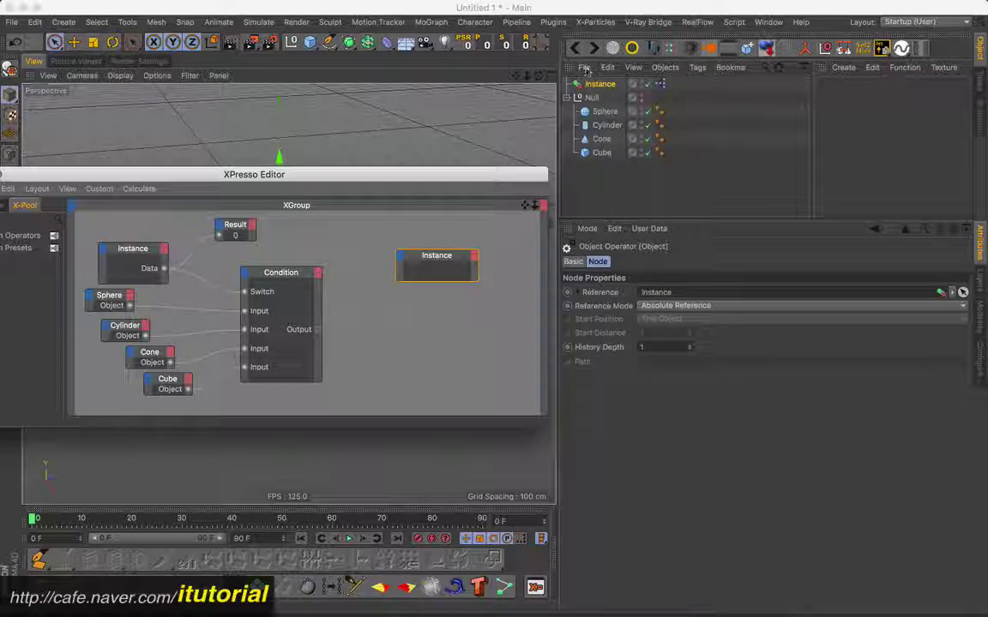
left_click(596, 288)
left_click_drag(598, 292, 403, 271)
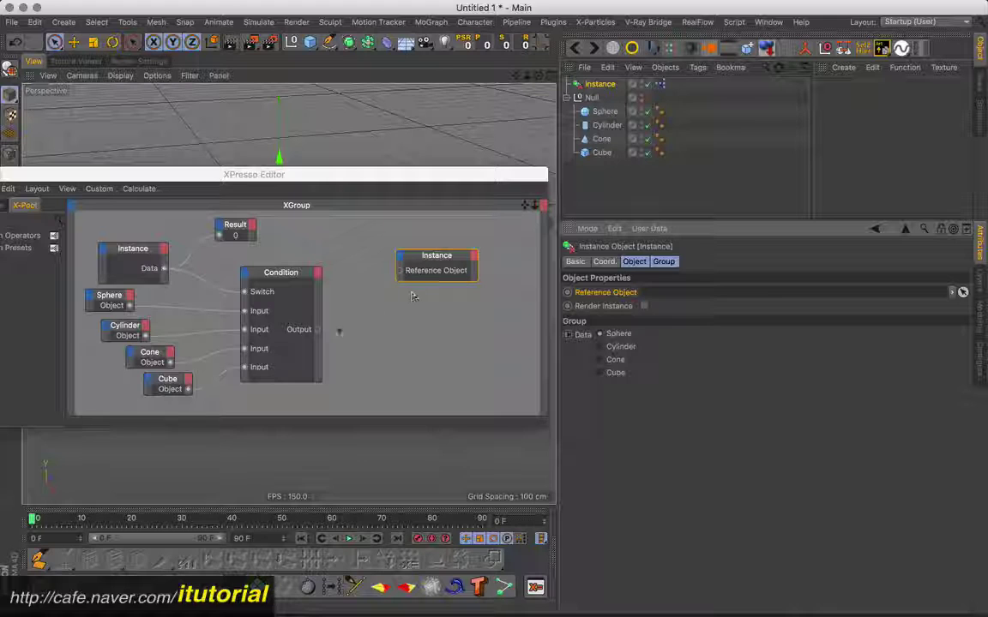
left_click_drag(322, 329, 401, 273)
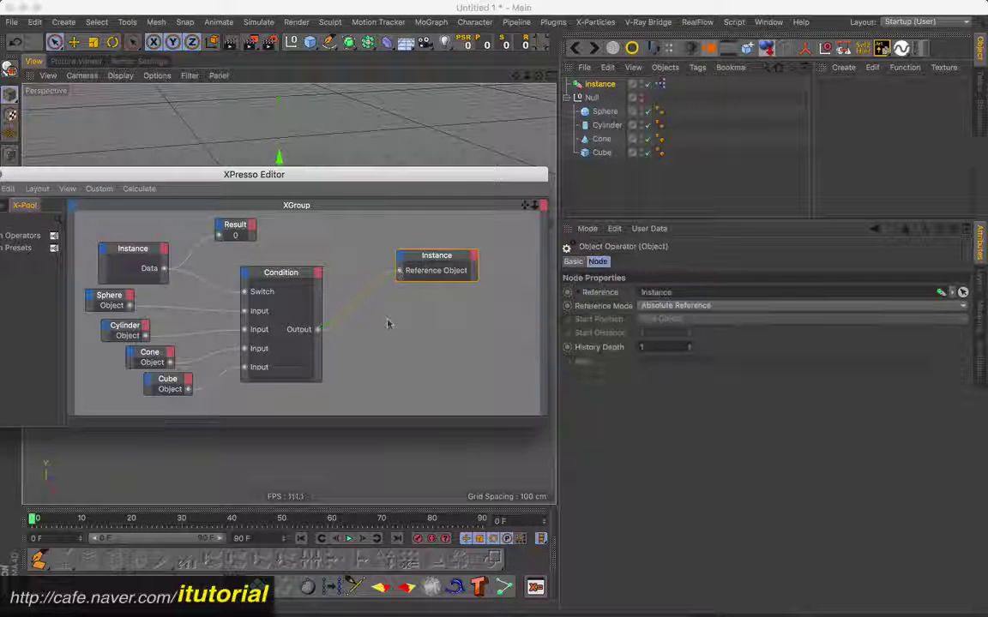
left_click_drag(410, 178, 399, 363)
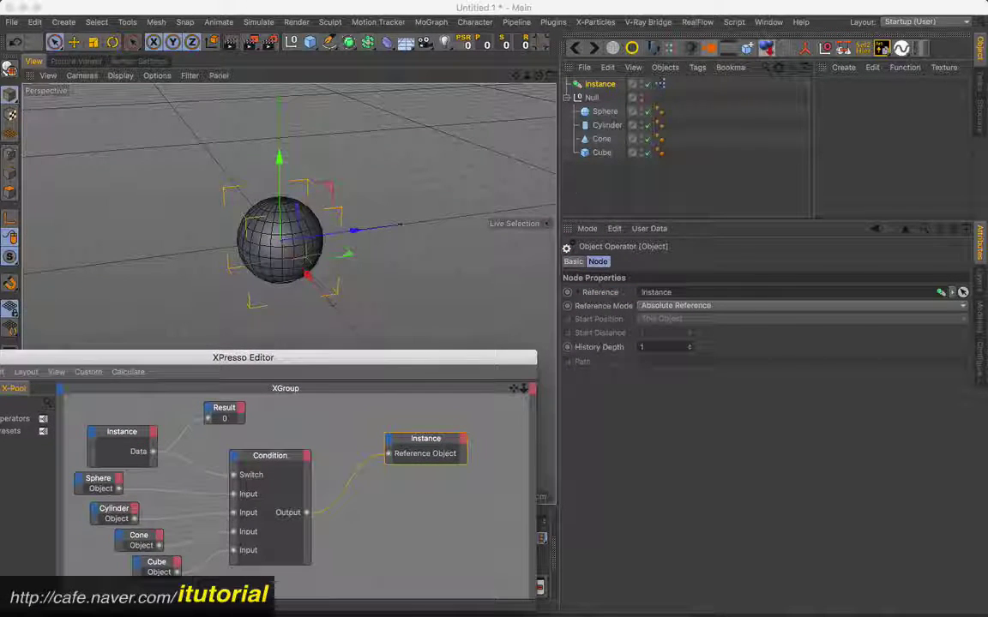
left_click(600, 83)
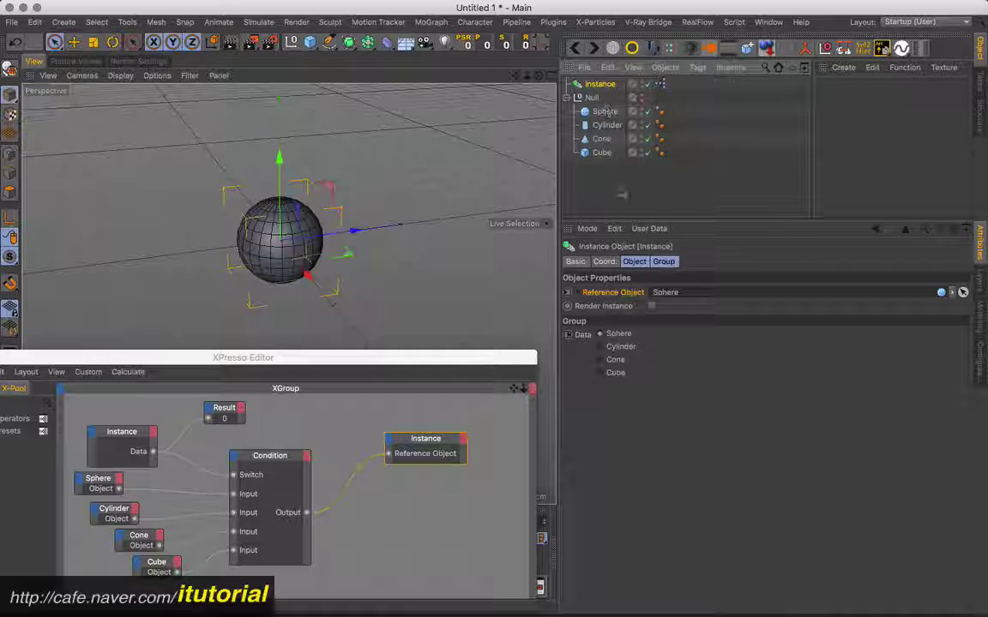
left_click(615, 347)
left_click(615, 359)
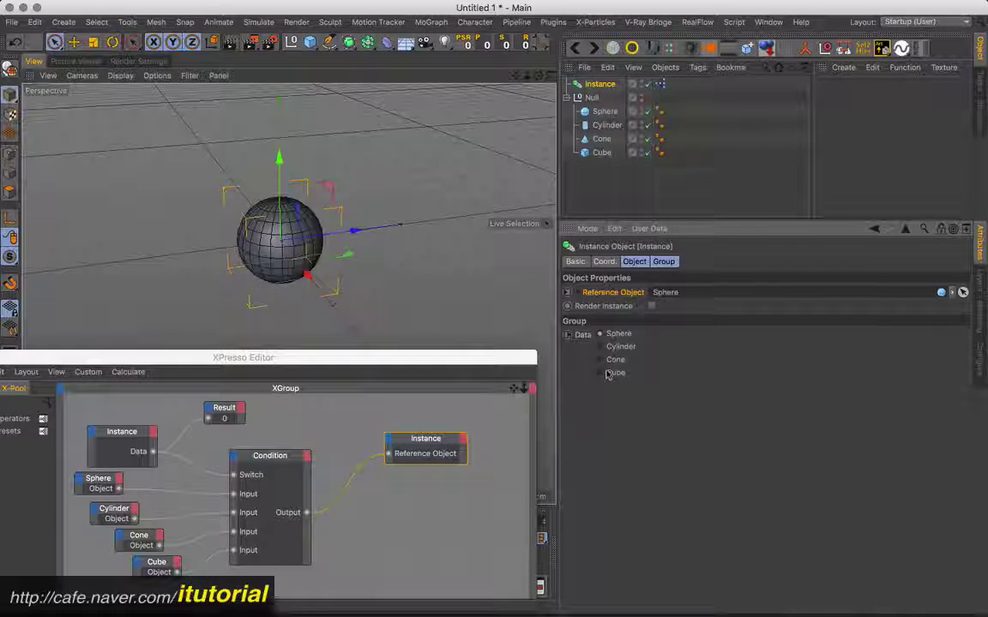
left_click_drag(470, 357, 477, 282)
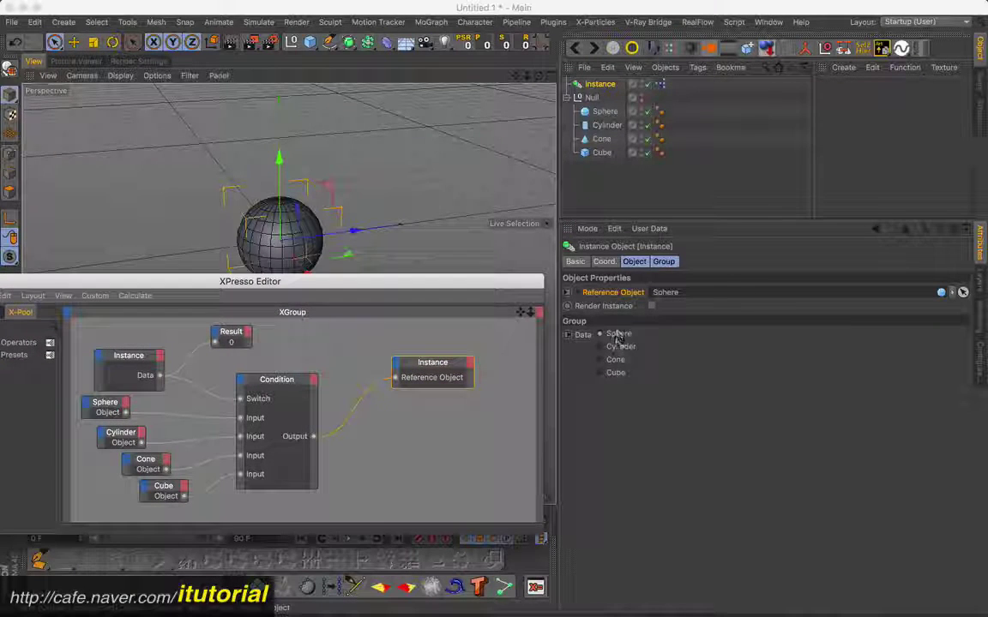
left_click(609, 346)
left_click(612, 359)
left_click(614, 372)
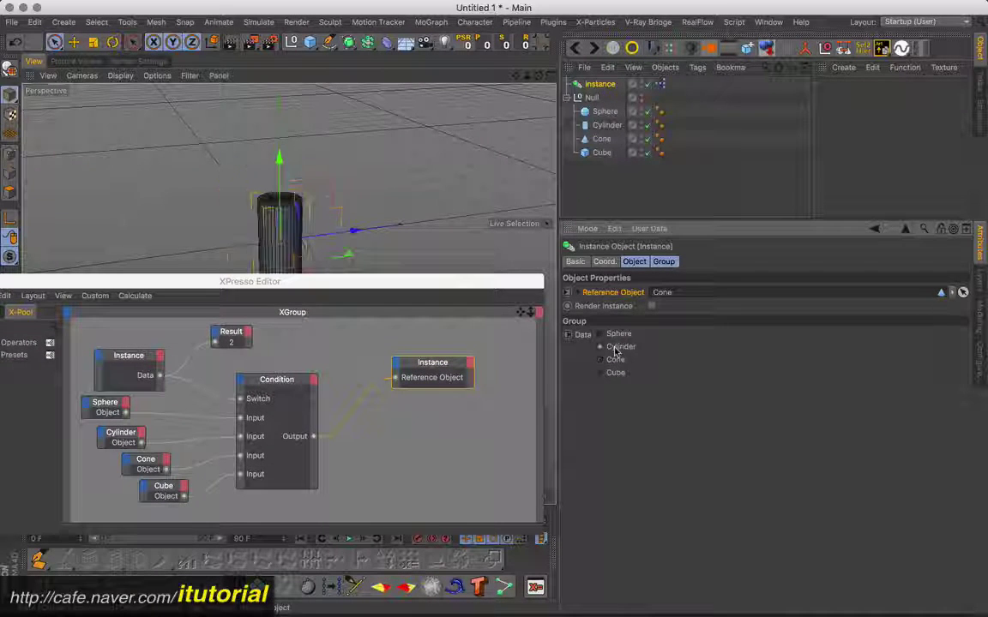
left_click_drag(440, 280, 439, 286)
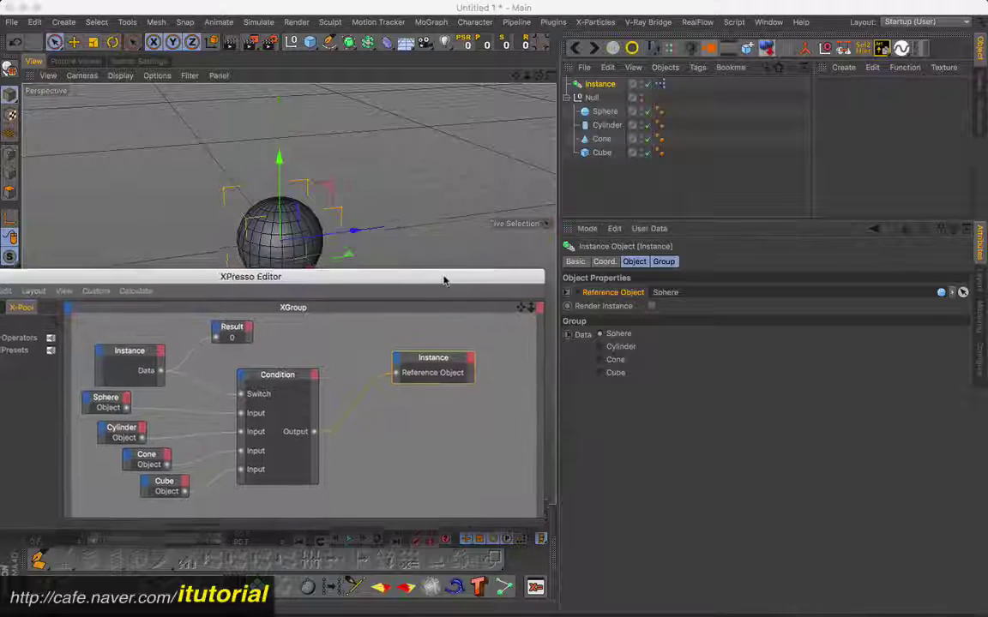
left_click(597, 165)
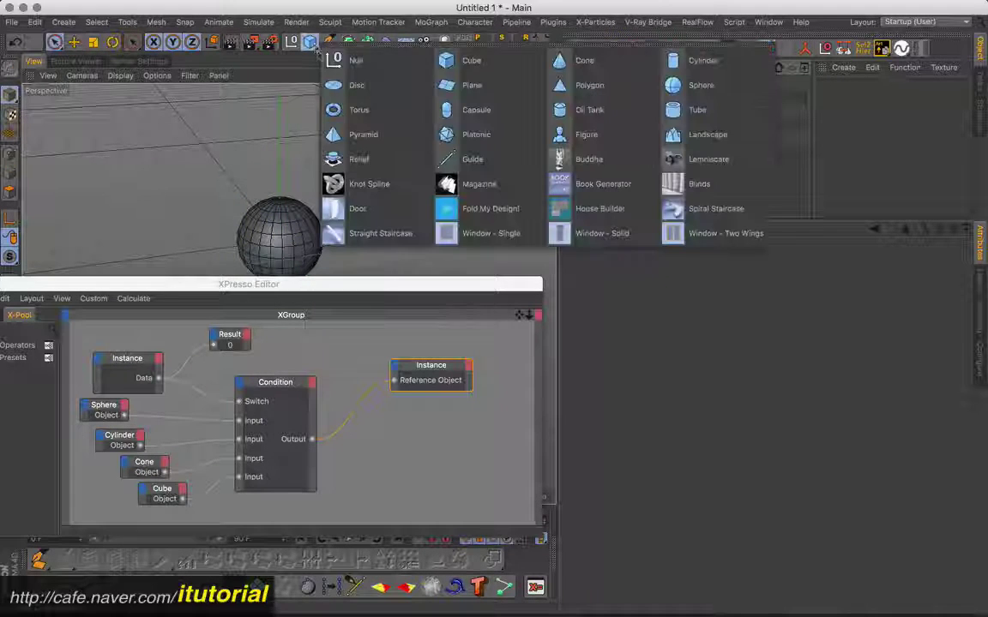
Step: Add a Disc object, then step the Instance's Data through the shapes and back to Sphere
left_click_drag(310, 42, 354, 84)
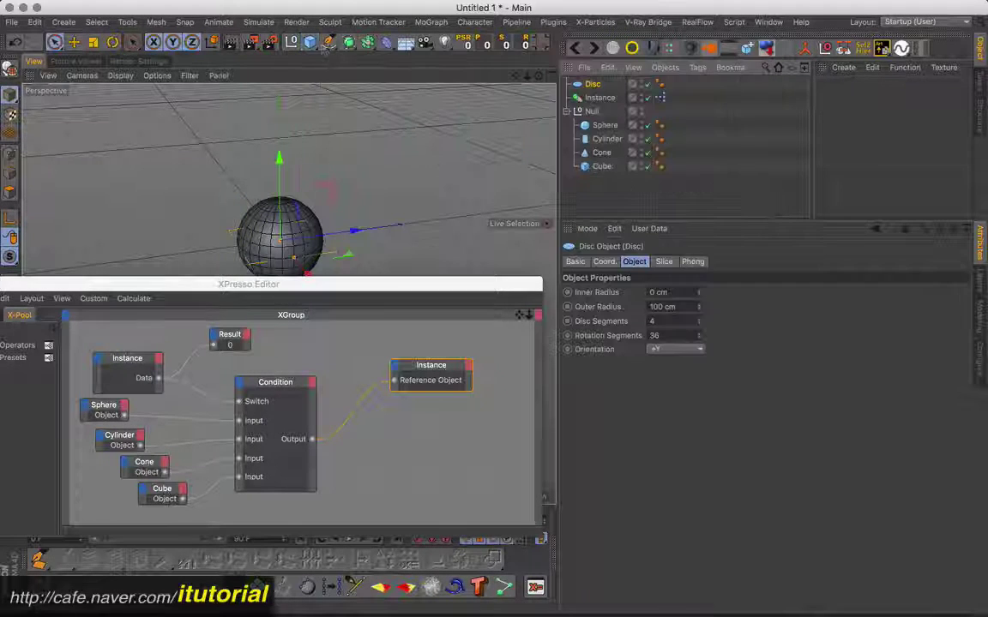
left_click(600, 97)
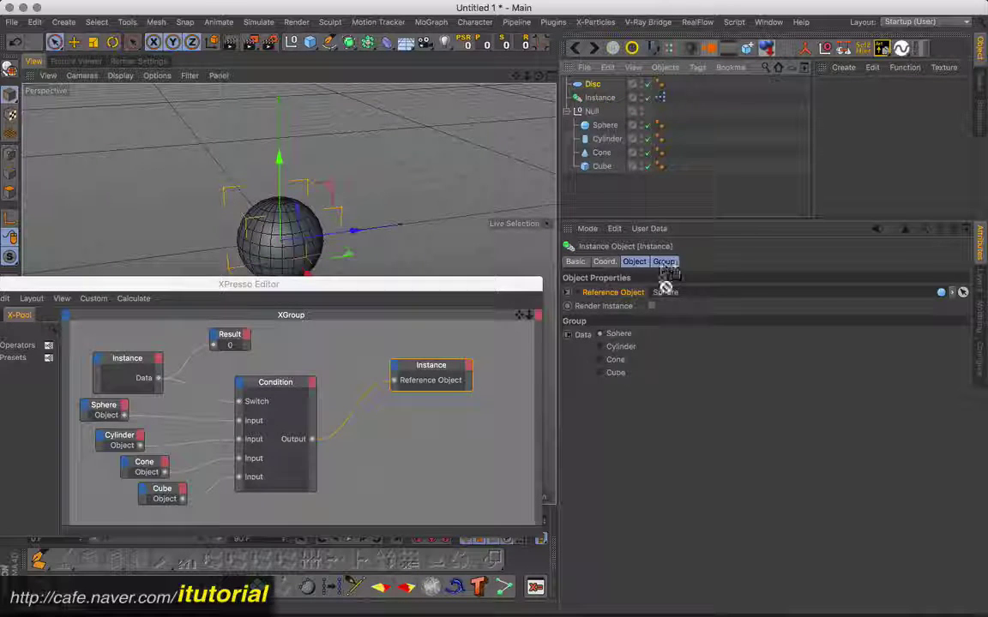
left_click_drag(601, 101, 665, 292)
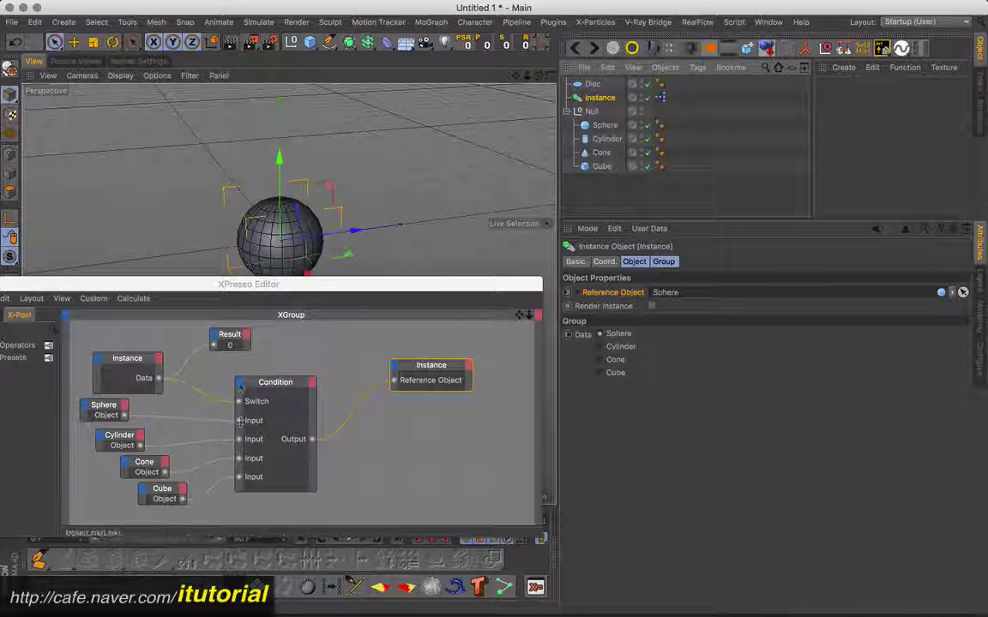
left_click(618, 348)
left_click(614, 360)
left_click(615, 372)
left_click(619, 346)
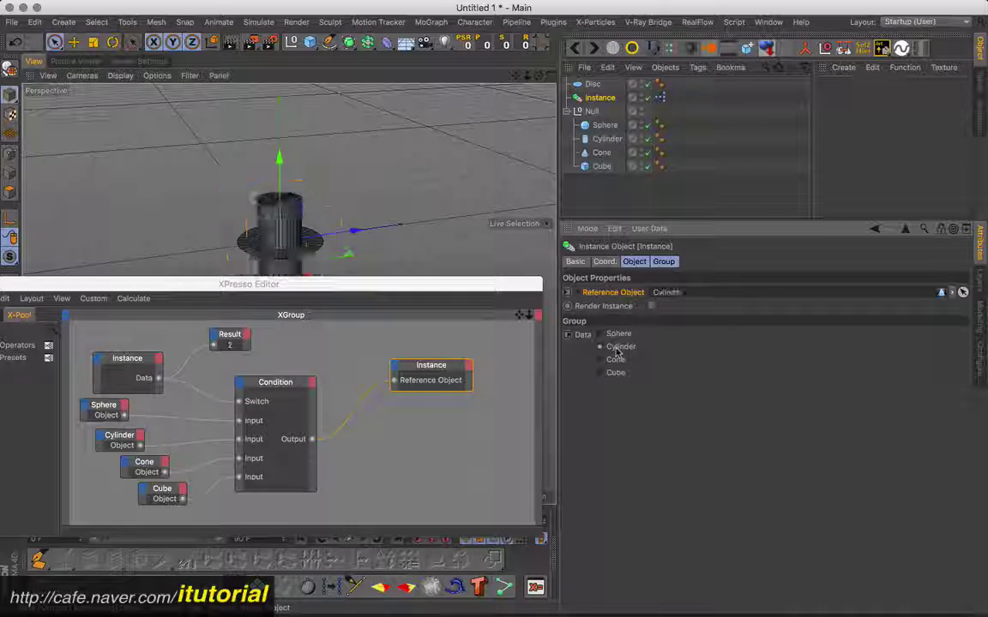
left_click(617, 333)
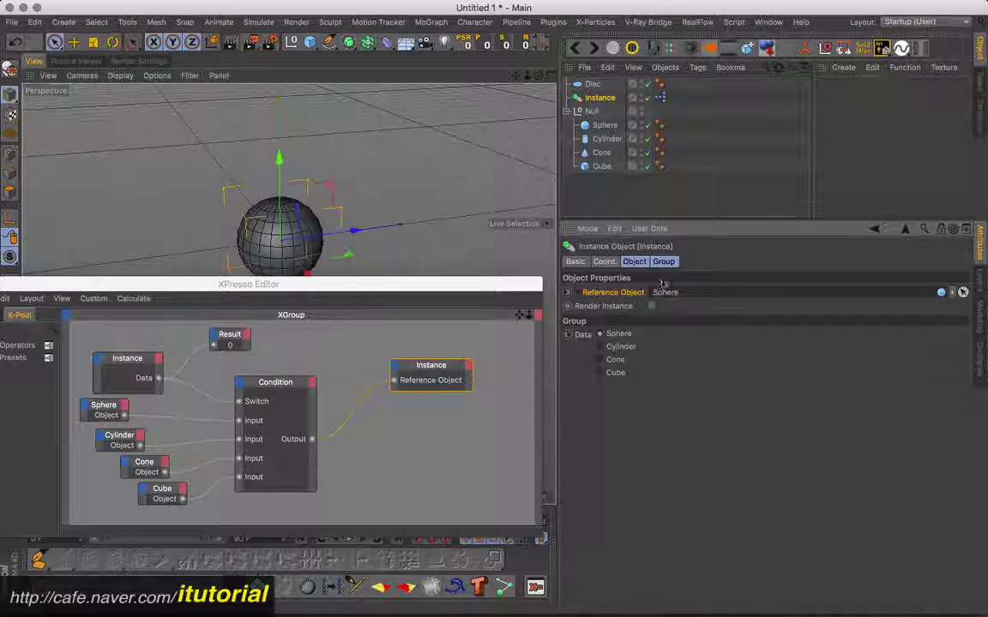
mouse_move(592, 84)
left_mouse_down()
mouse_move(672, 285)
mouse_move(656, 276)
left_mouse_up()
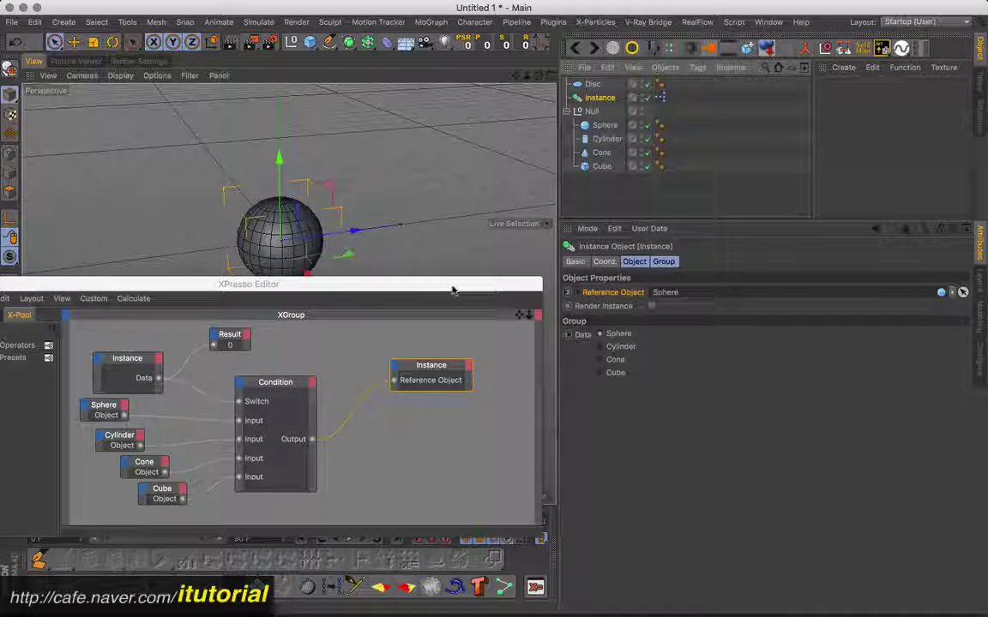
Step: Add a Plane and group it with the Disc under Null.1 using Alt+G
left_click_drag(453, 290, 478, 181)
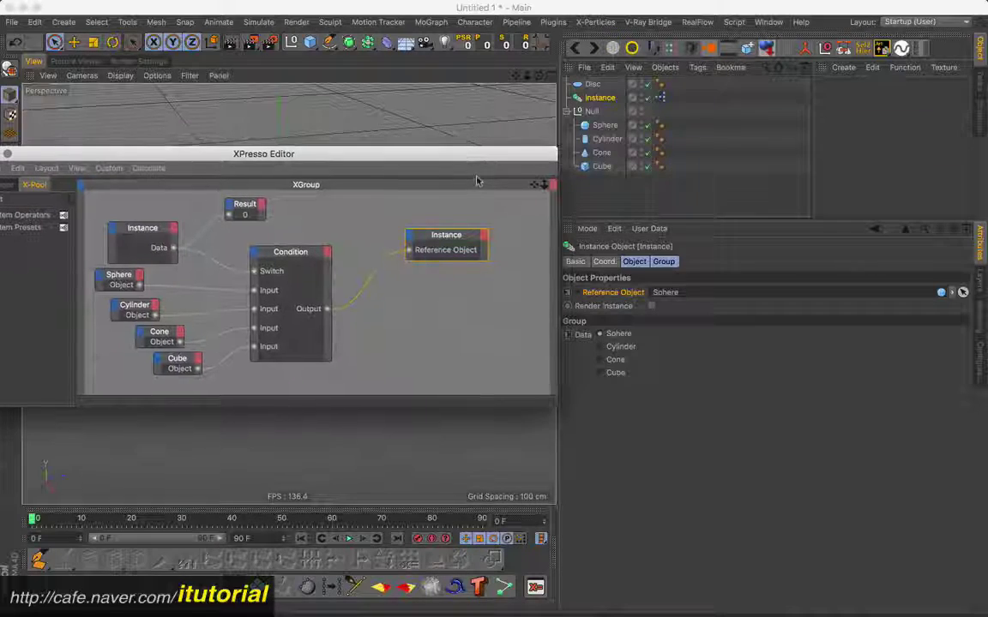
left_click(592, 85)
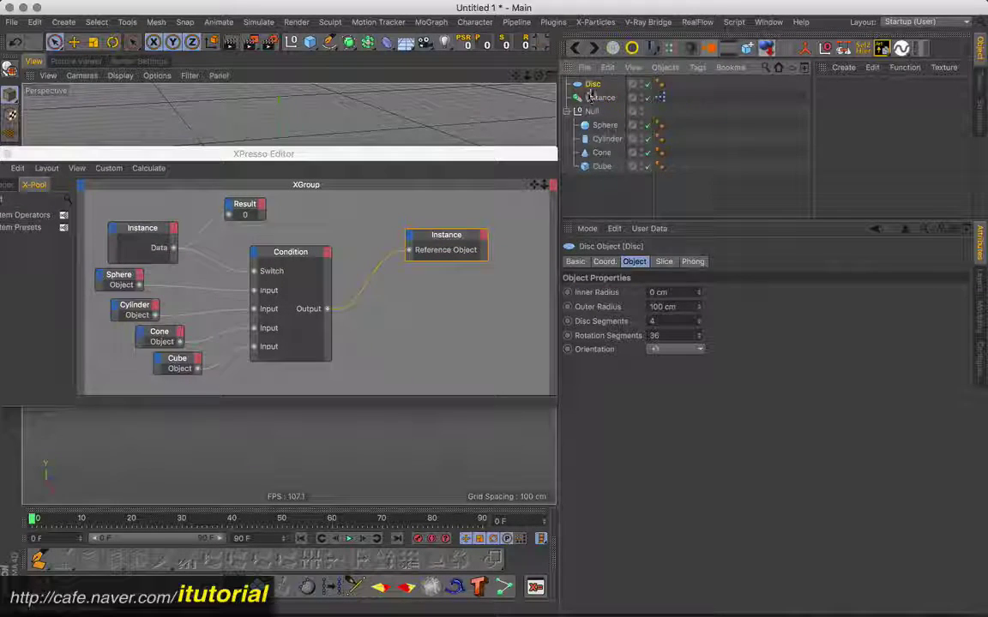
left_click_drag(310, 41, 464, 96)
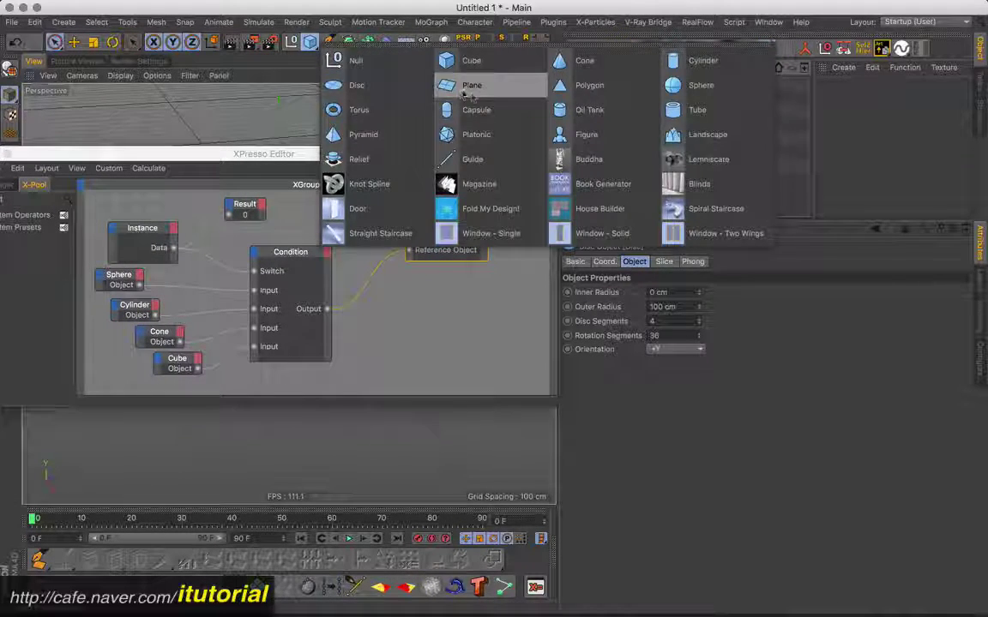
left_click(464, 97)
left_click(592, 98, "shift")
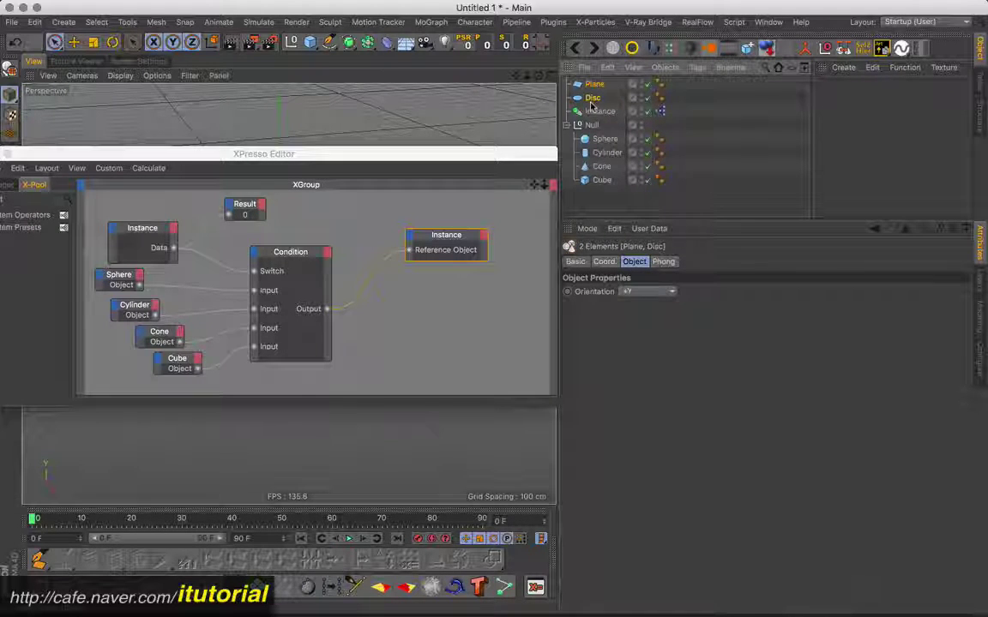
key("alt+g")
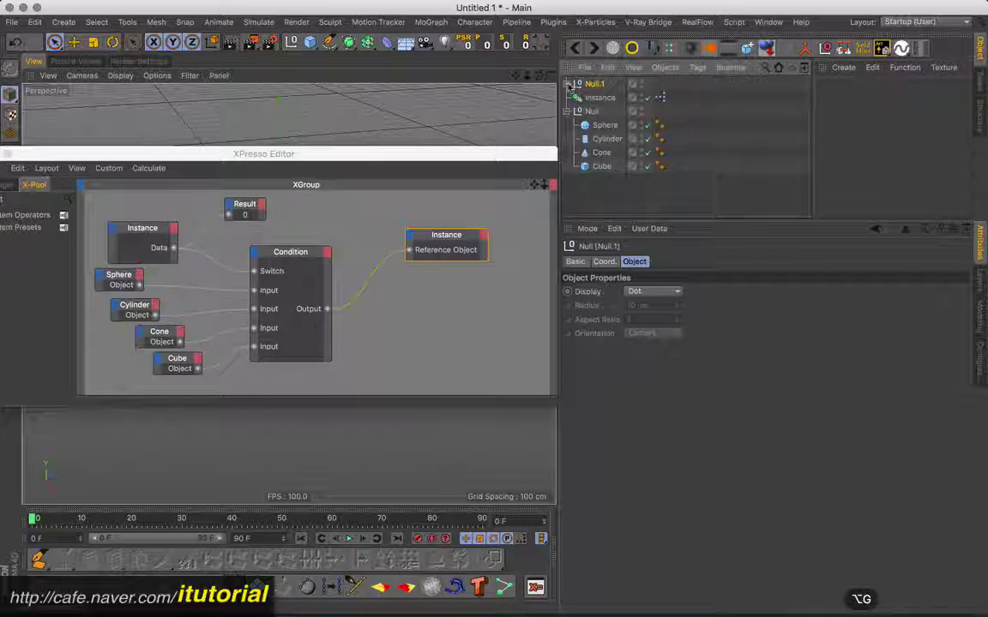
left_click(567, 84)
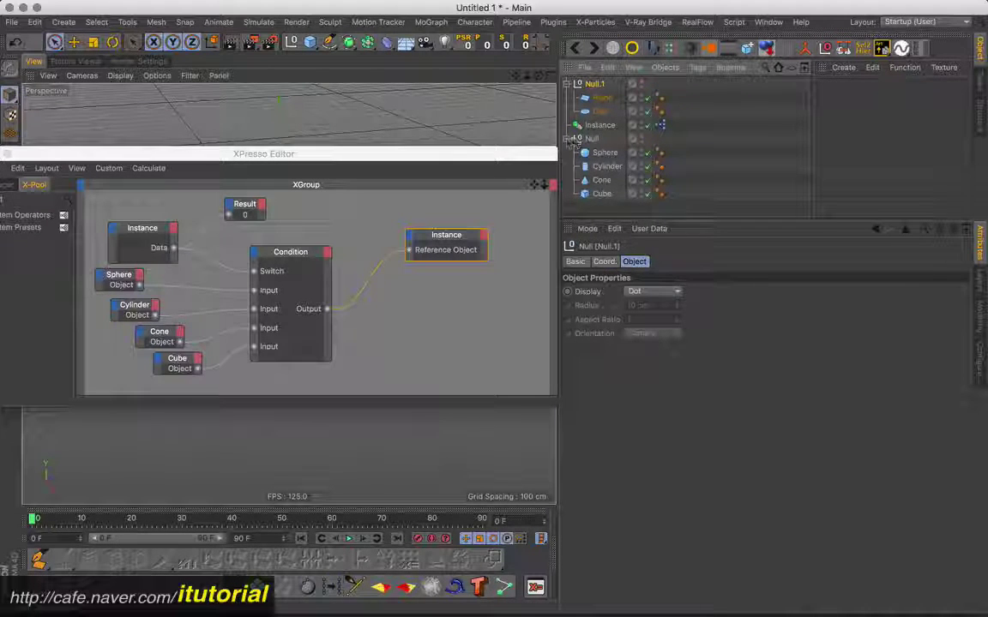
left_click(567, 138)
left_click(601, 126)
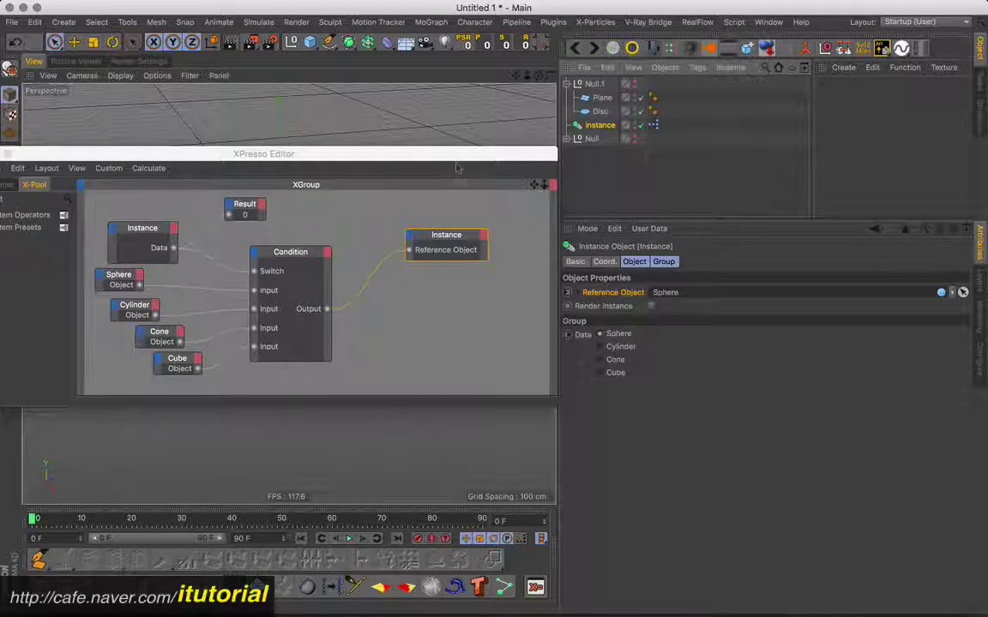
Step: Raise the XPresso Editor, expand the shapes Null, and nudge the Condition and Instance nodes
left_click_drag(456, 158, 448, 90)
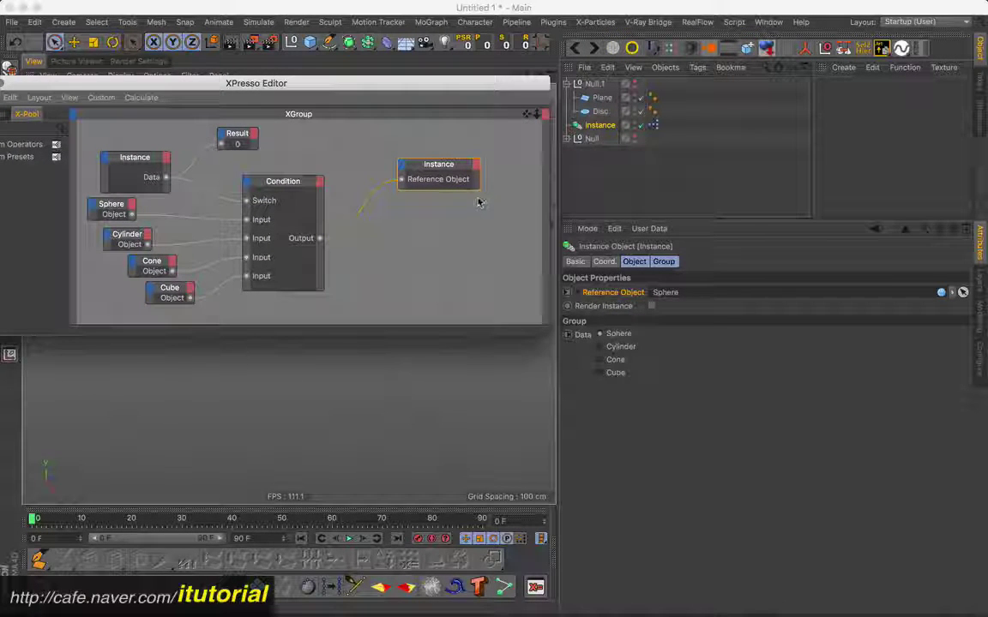
left_click(591, 139)
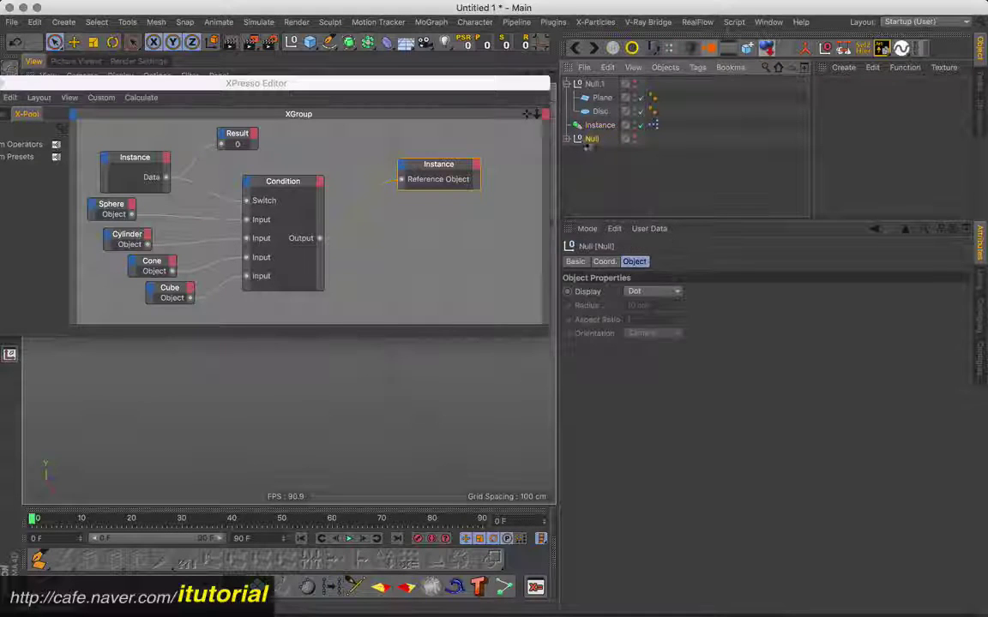
left_click(567, 138)
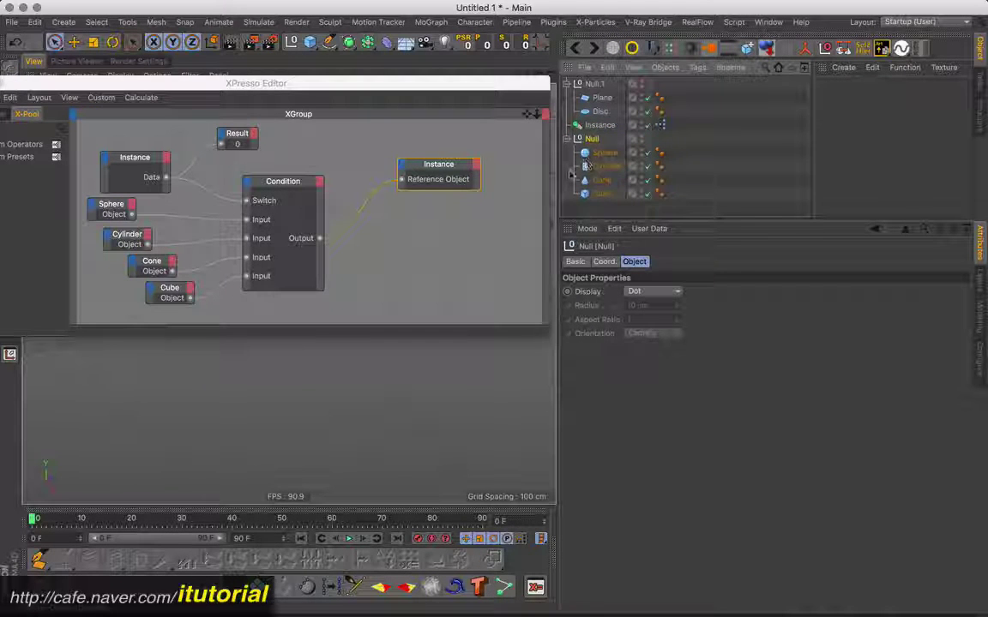
left_click(459, 286)
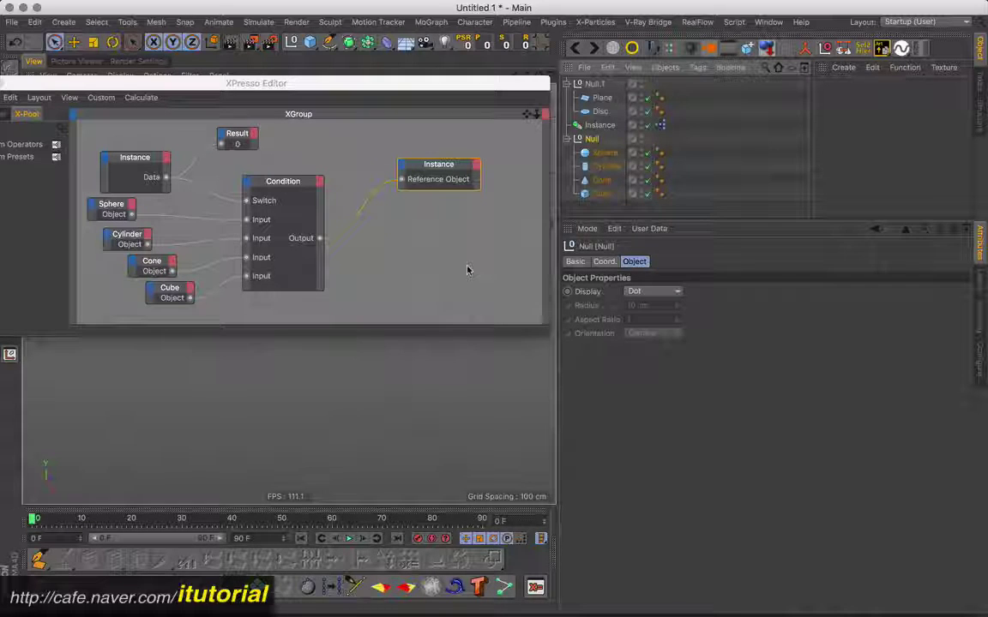
left_click(366, 128)
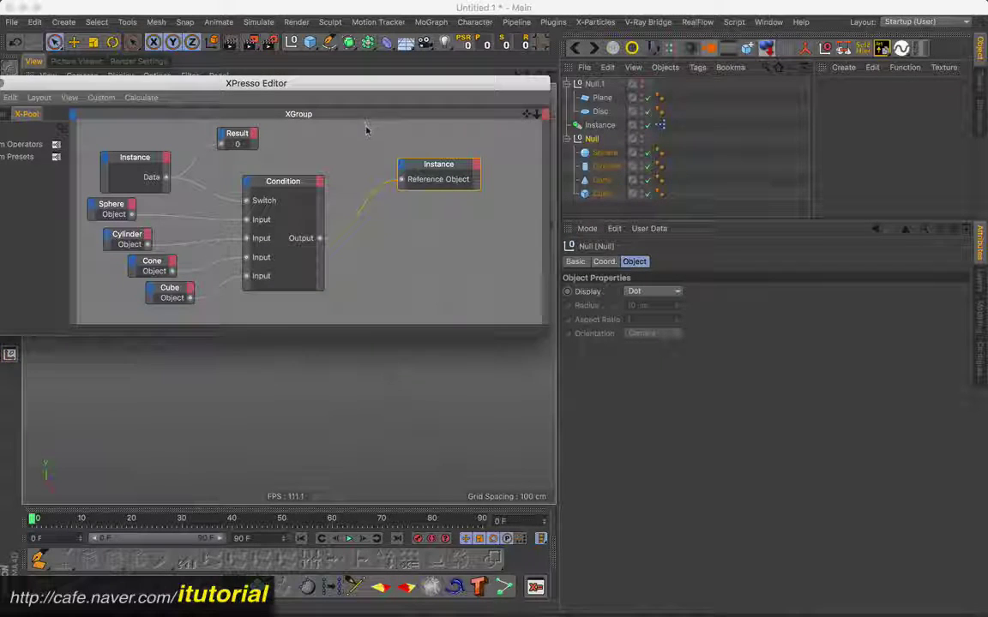
left_click_drag(287, 182, 286, 178)
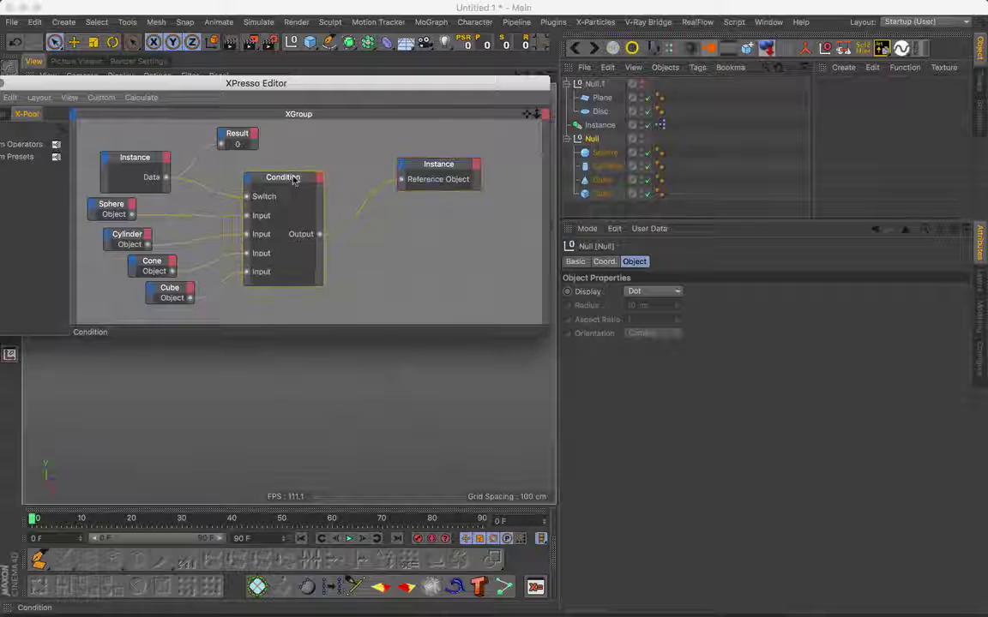
left_click_drag(442, 166, 435, 154)
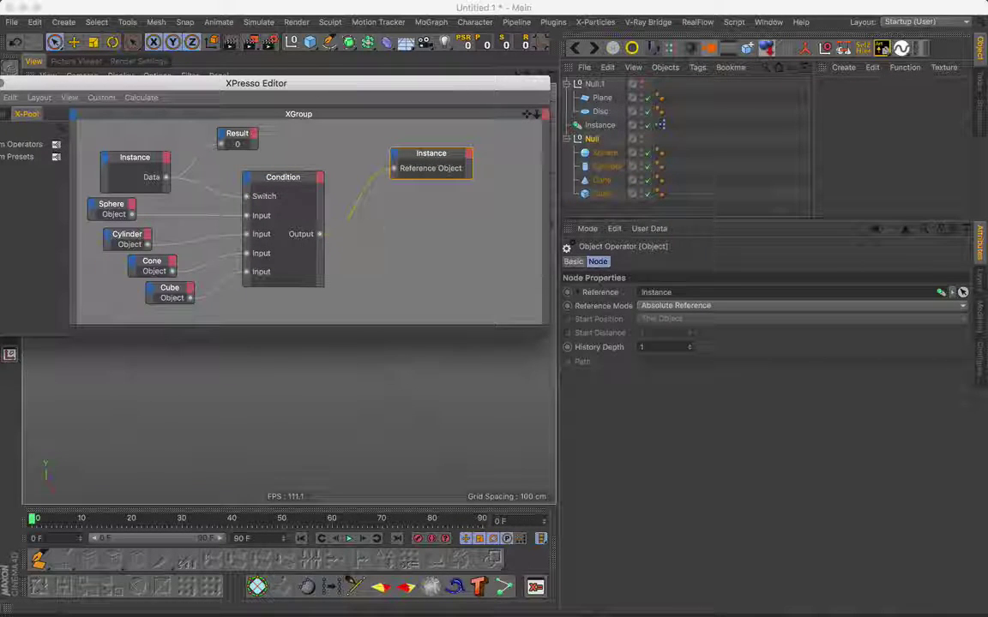
left_click_drag(393, 151, 397, 147)
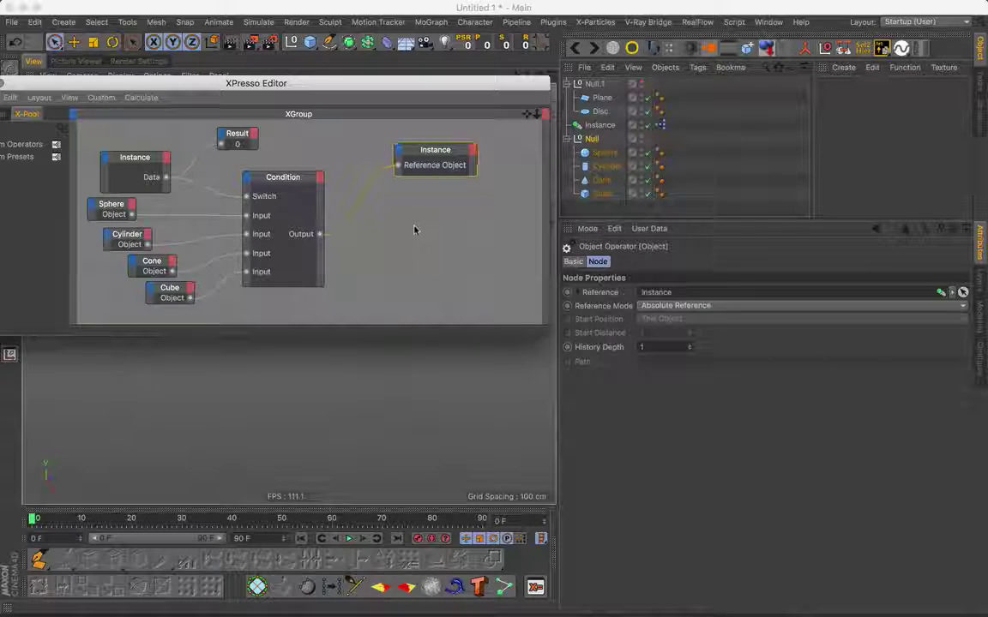
Step: Add a General Memory node below the others and enlarge the editor to fit all nodes
right_click(414, 229)
mouse_move(598, 234)
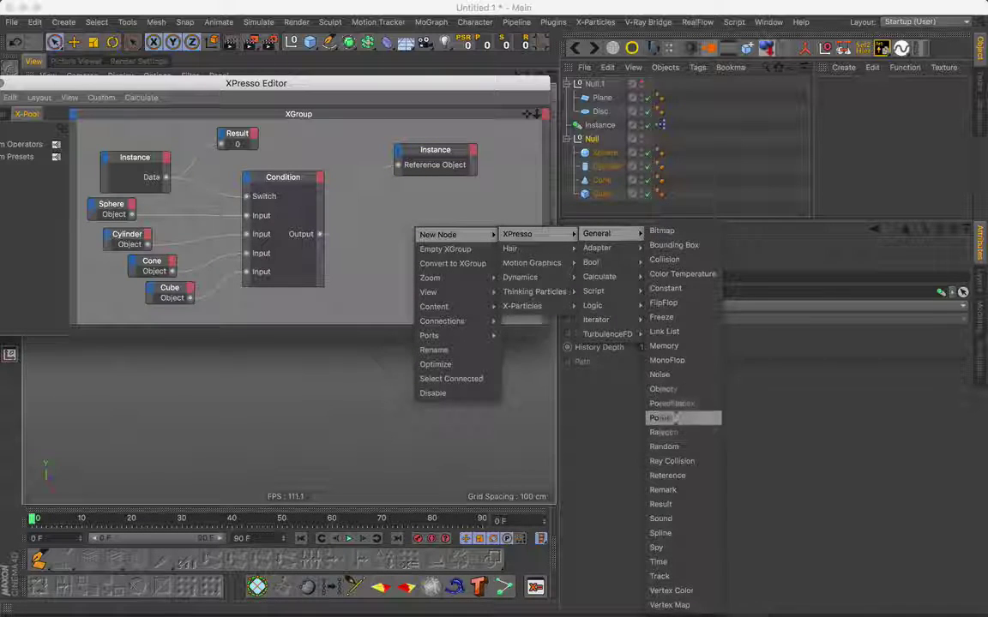
left_click(663, 346)
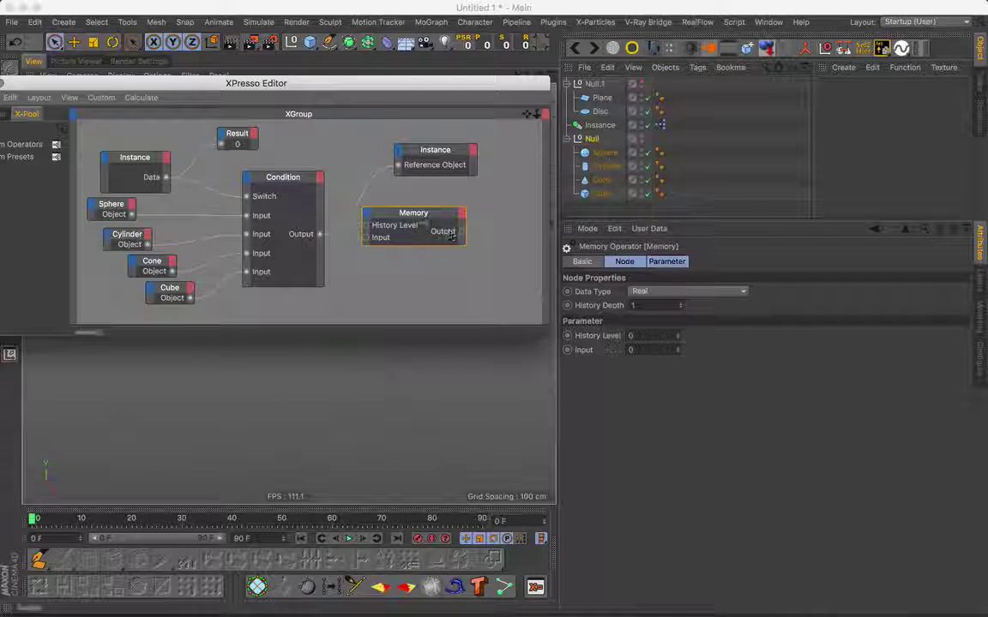
left_click_drag(452, 235, 448, 297)
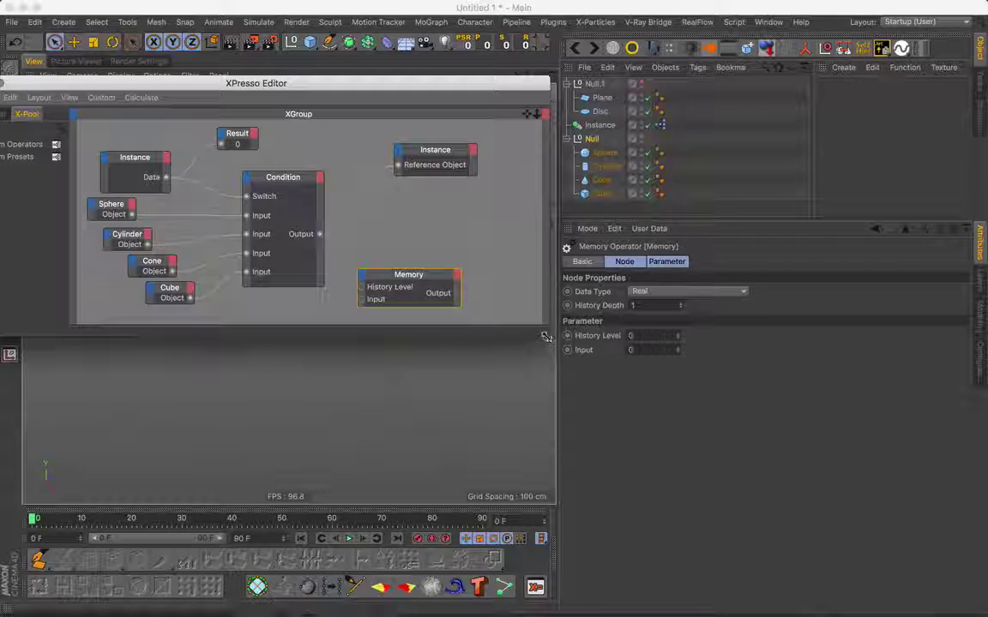
left_click_drag(545, 337, 549, 460)
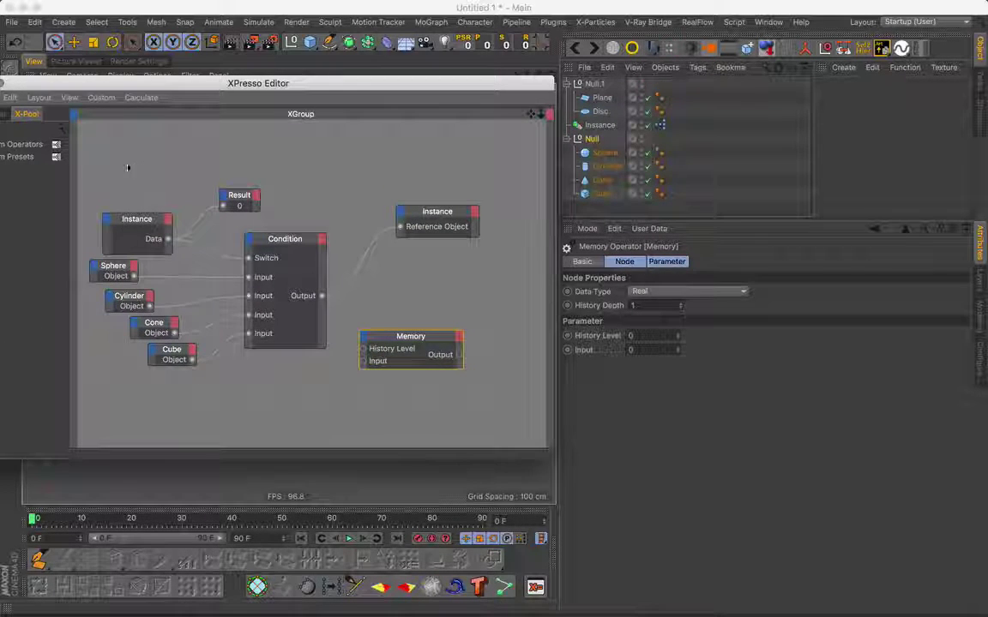
left_click_drag(532, 114, 520, 71)
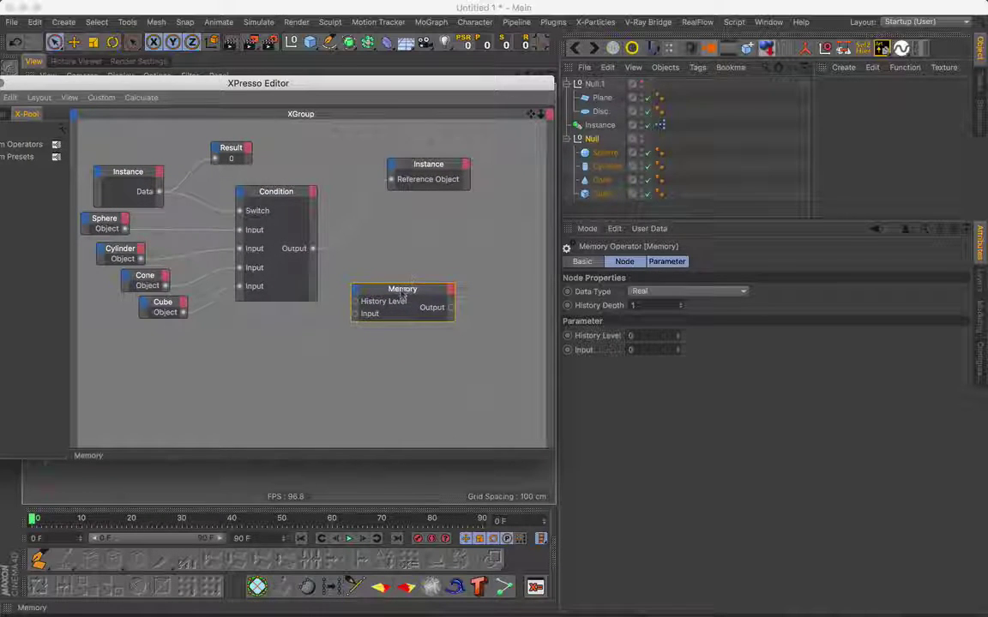
left_click_drag(403, 292, 413, 367)
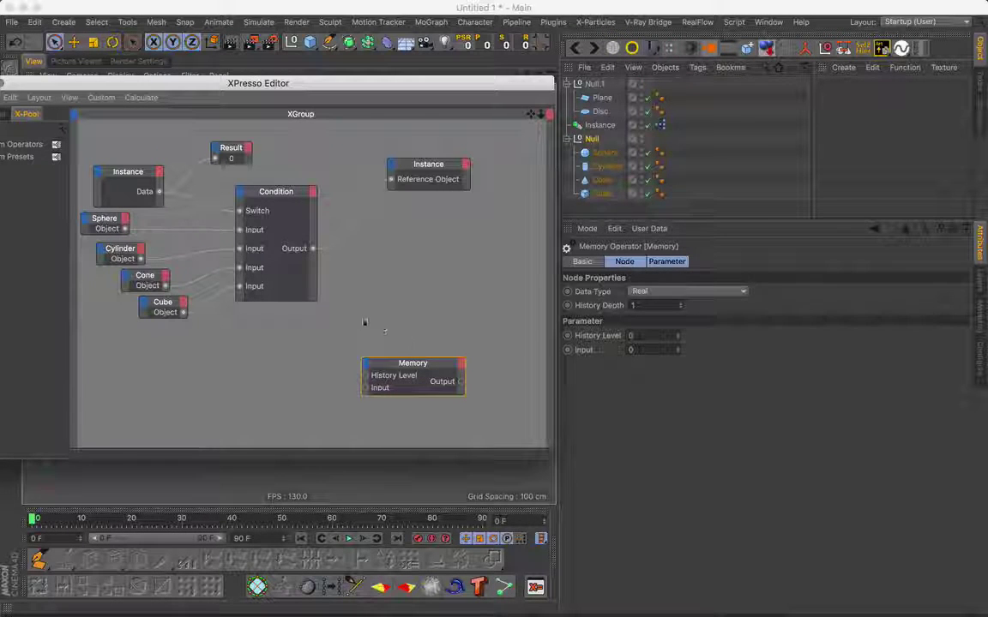
Step: Set the Memory node to String data with History Depth 2 and History Level 1
left_click(699, 294)
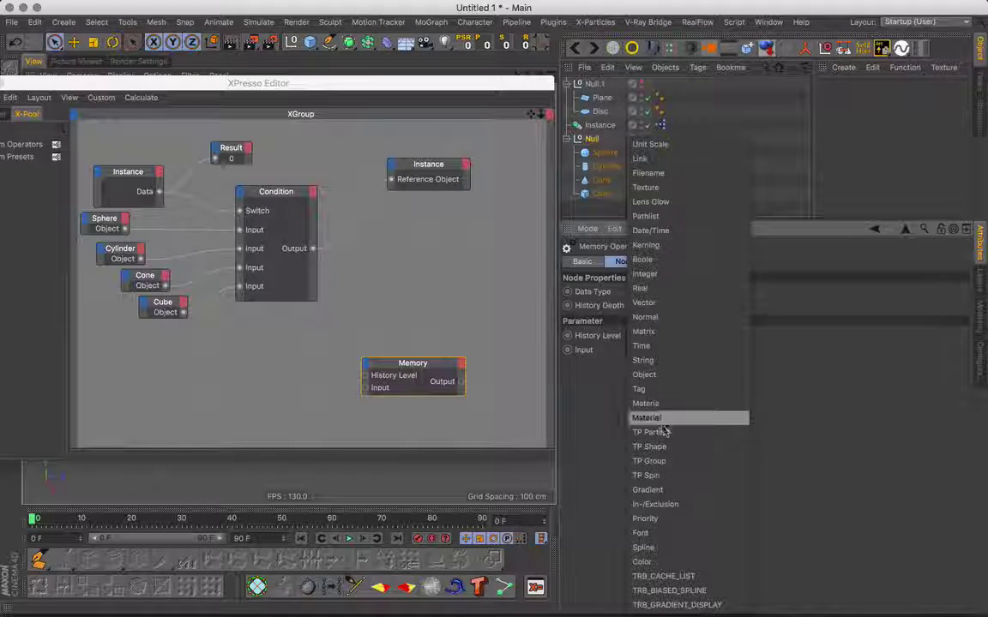
left_click(647, 361)
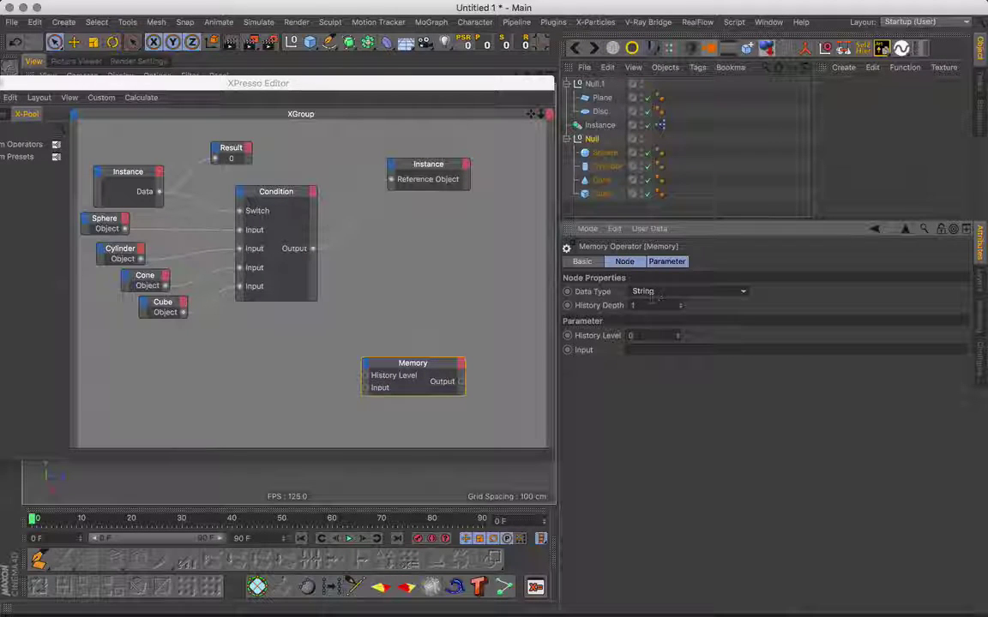
left_click(431, 368)
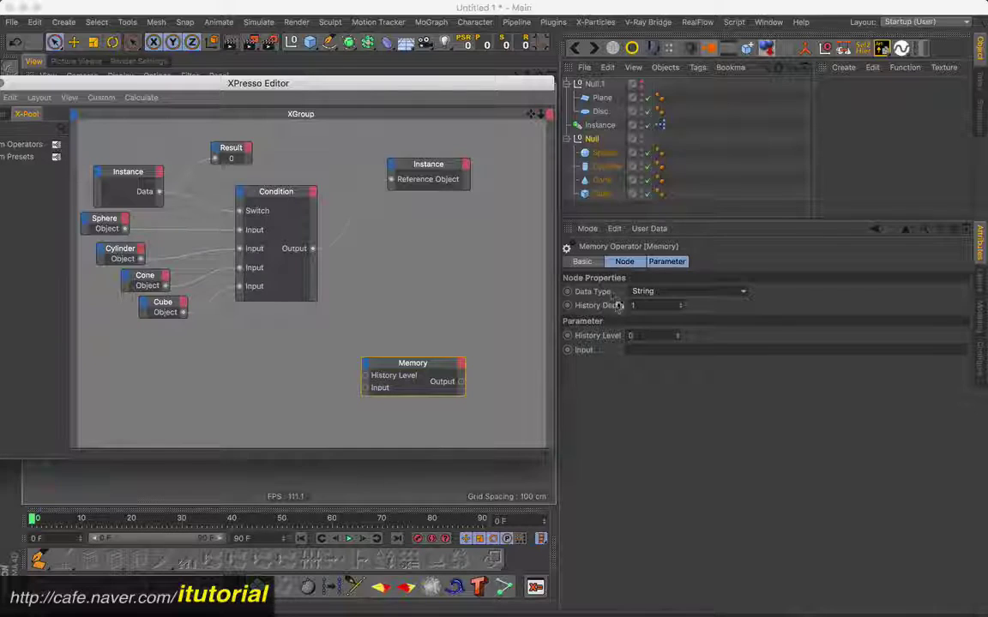
left_click(678, 306)
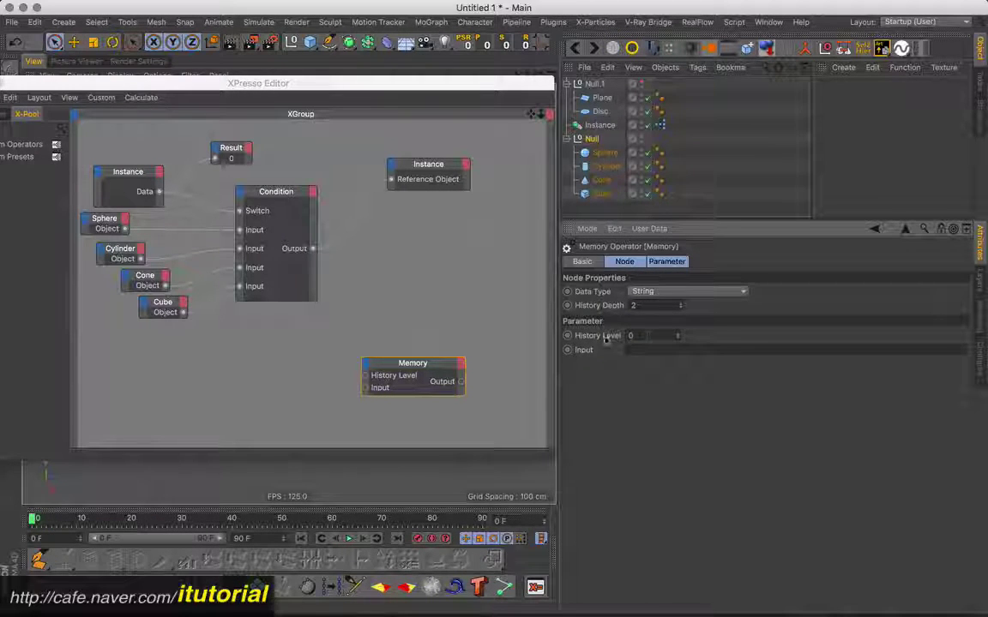
left_click(678, 333)
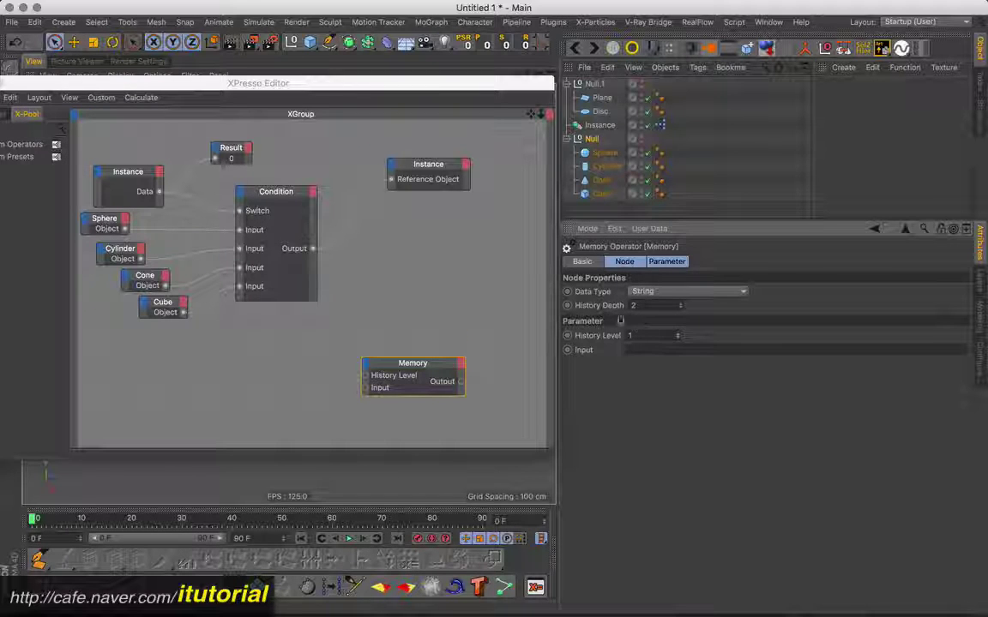
Step: Add a new Result node with its Data Type set to String
left_click_drag(410, 367, 388, 344)
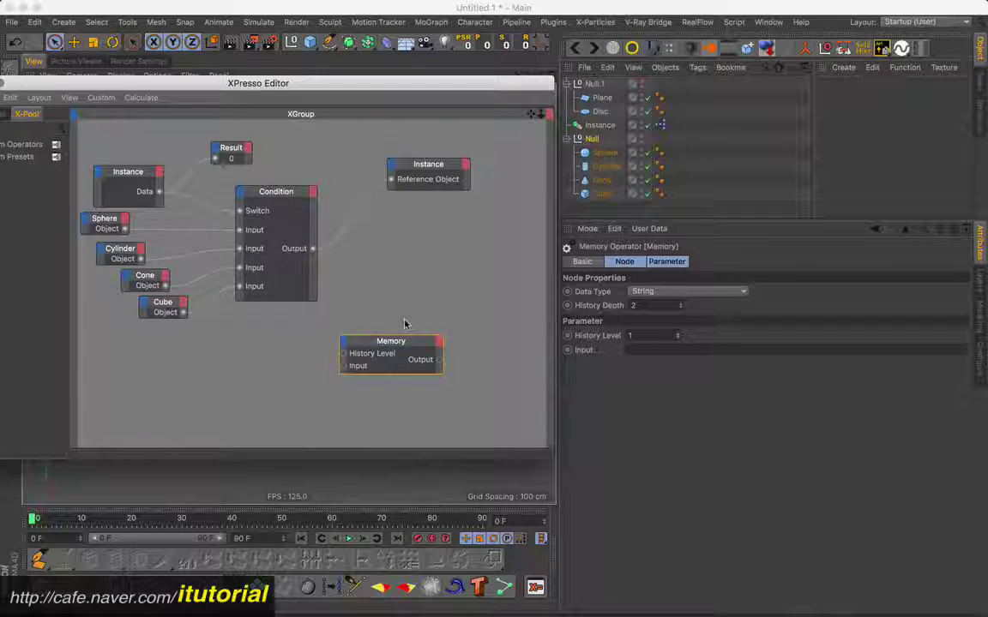
left_click_drag(392, 347, 386, 352)
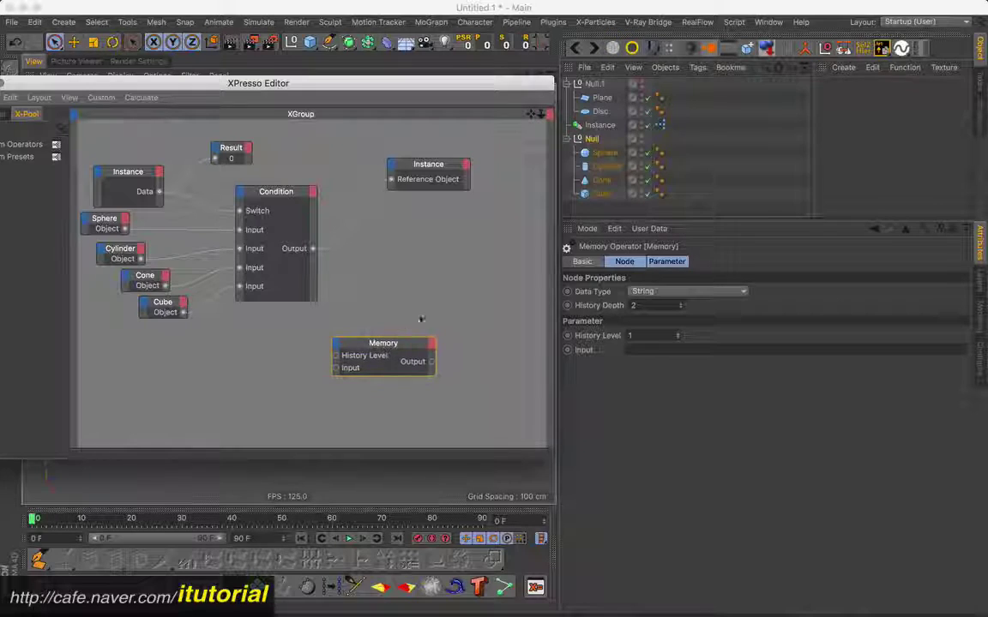
right_click(462, 296)
mouse_move(567, 303)
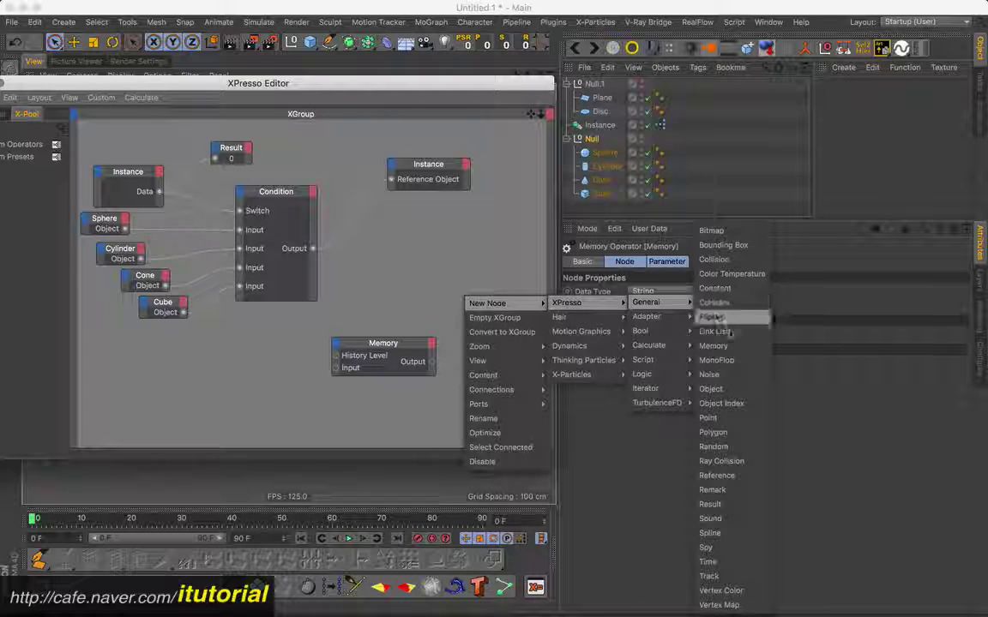
mouse_move(646, 303)
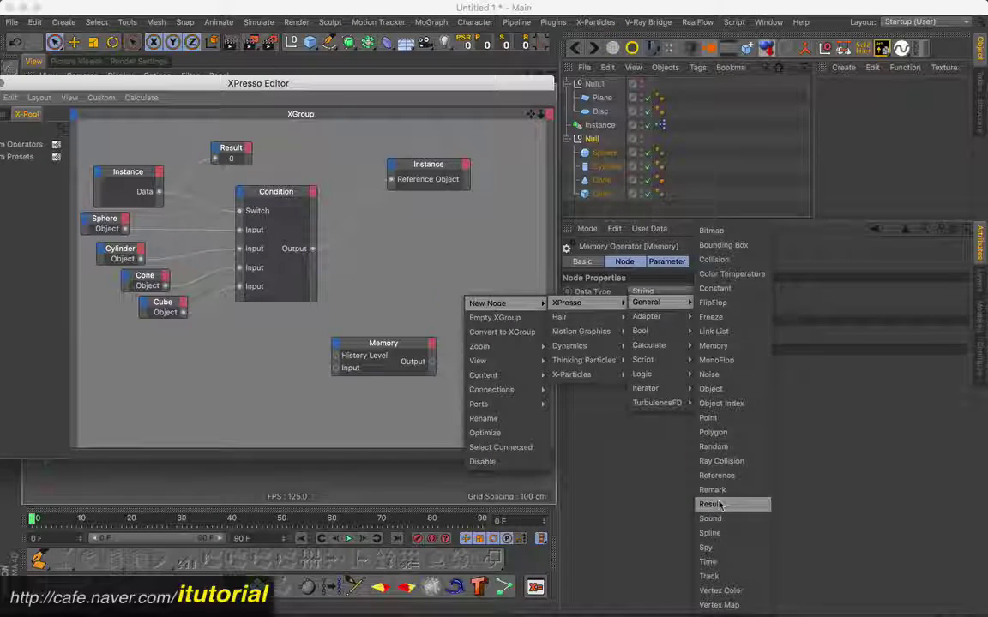
left_click(712, 504)
left_click_drag(482, 298, 503, 290)
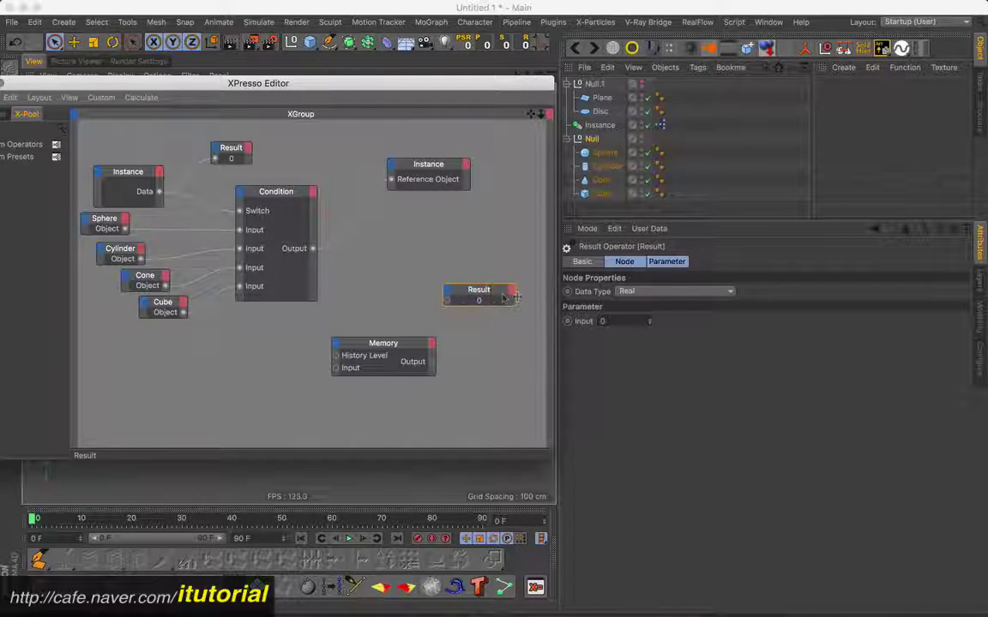
left_click(665, 293)
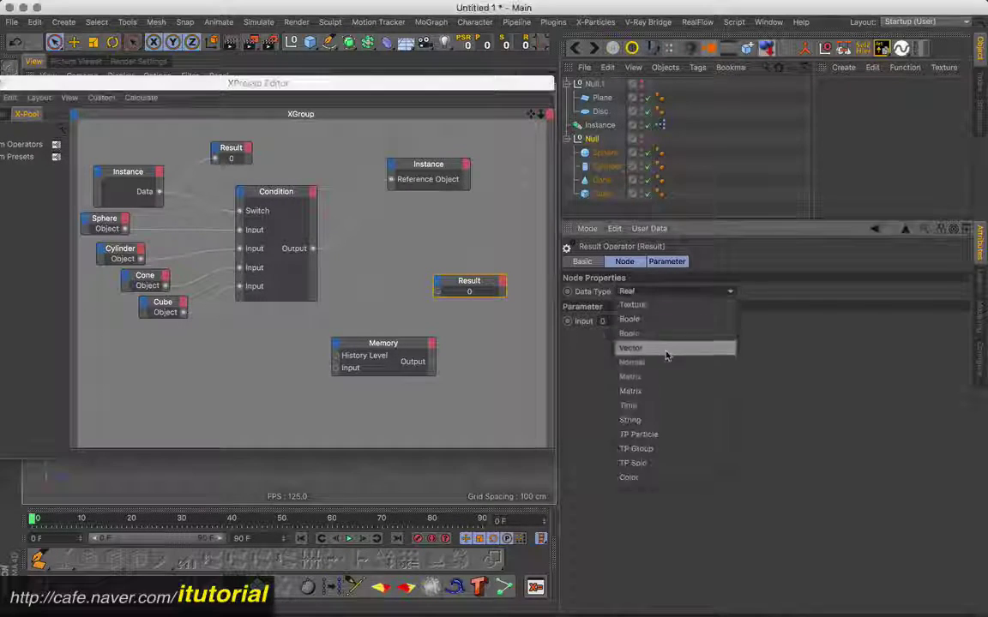
left_click(652, 420)
left_click(469, 288)
Step: Wire the Memory Output into the String Result's input and rearrange the nodes
left_click_drag(470, 288, 465, 291)
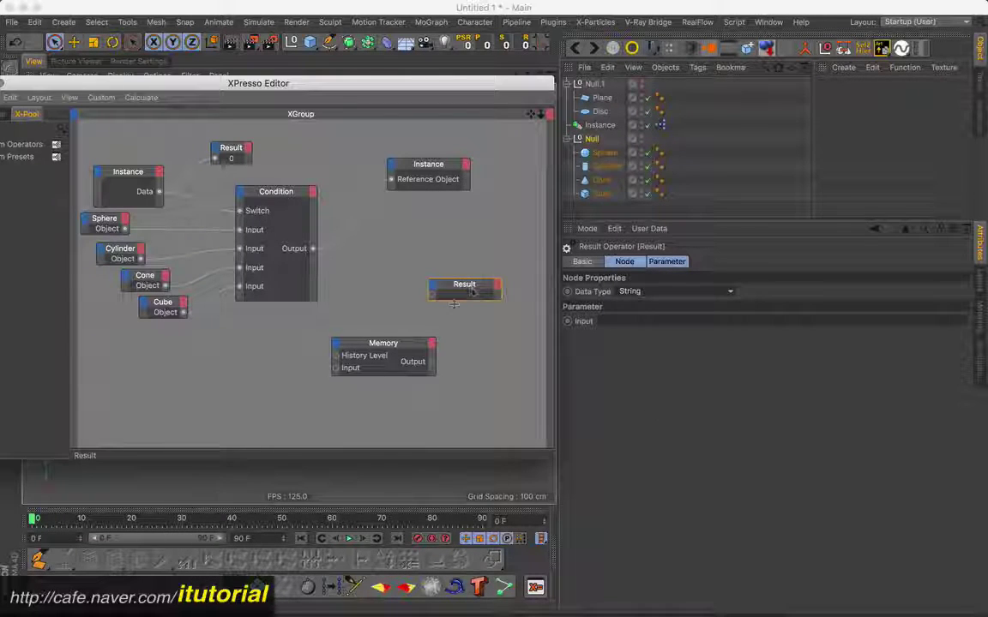
mouse_move(384, 344)
left_mouse_down()
mouse_move(357, 352)
mouse_move(440, 326)
mouse_move(432, 295)
left_mouse_up()
left_click_drag(358, 360, 369, 357)
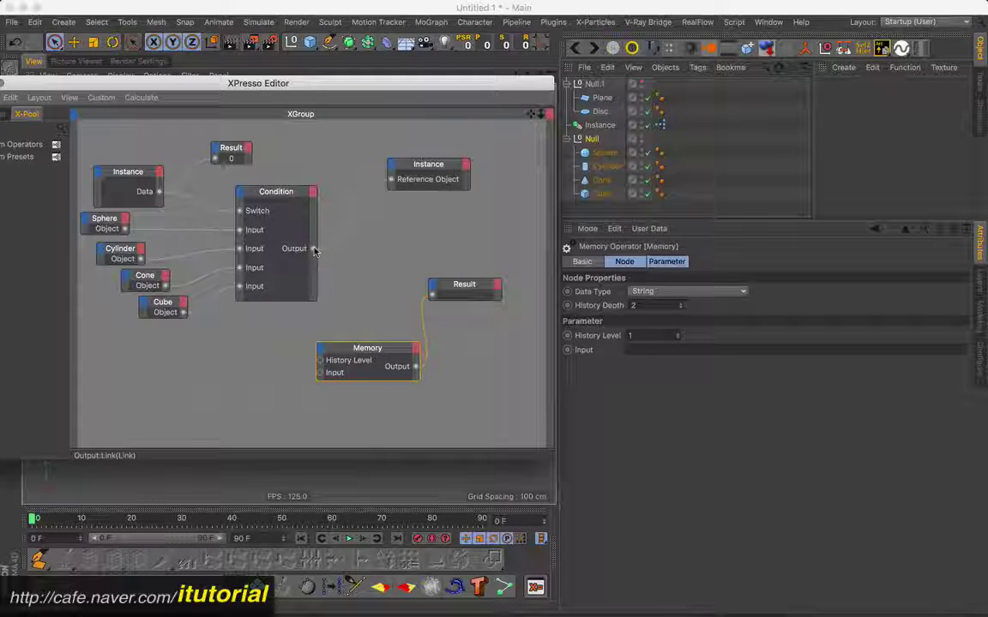
mouse_move(313, 249)
left_mouse_down()
mouse_move(317, 372)
mouse_move(325, 319)
left_mouse_up()
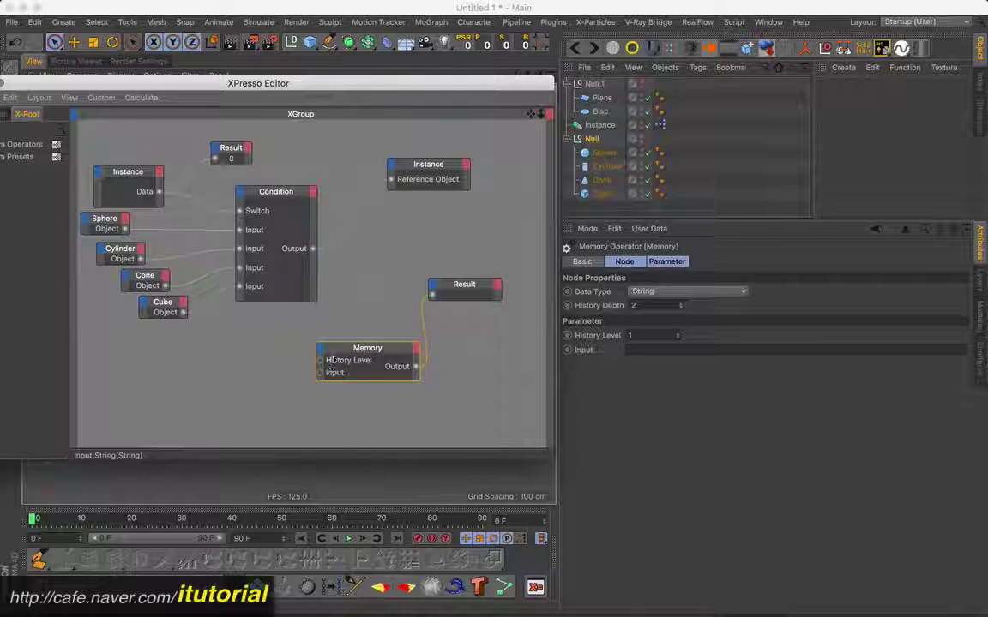
left_click_drag(335, 260, 352, 254)
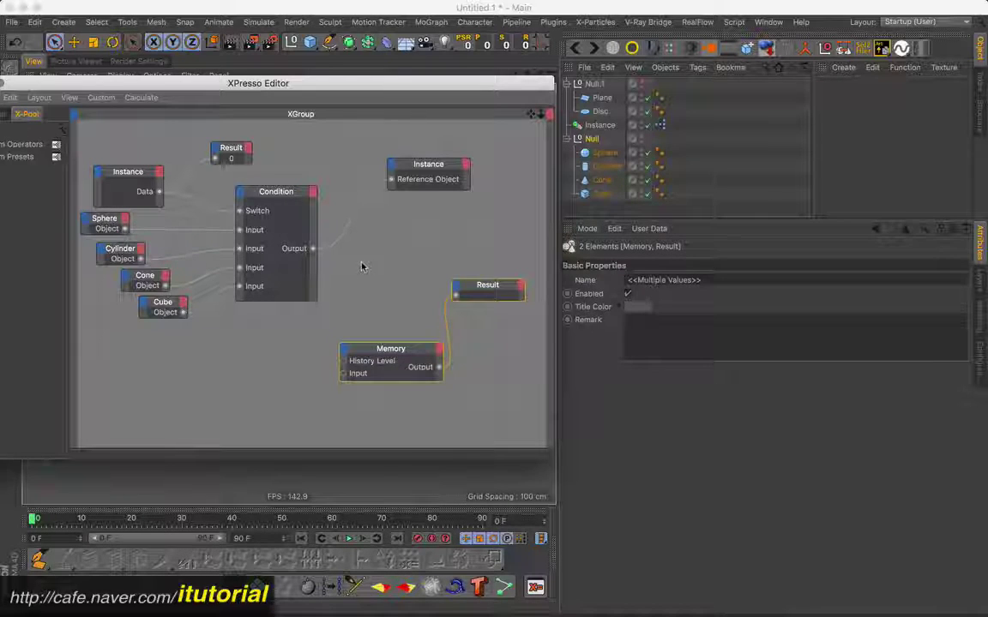
Step: Add an Instance object node and connect the Condition Output to its Object input
right_click(364, 267)
mouse_move(468, 271)
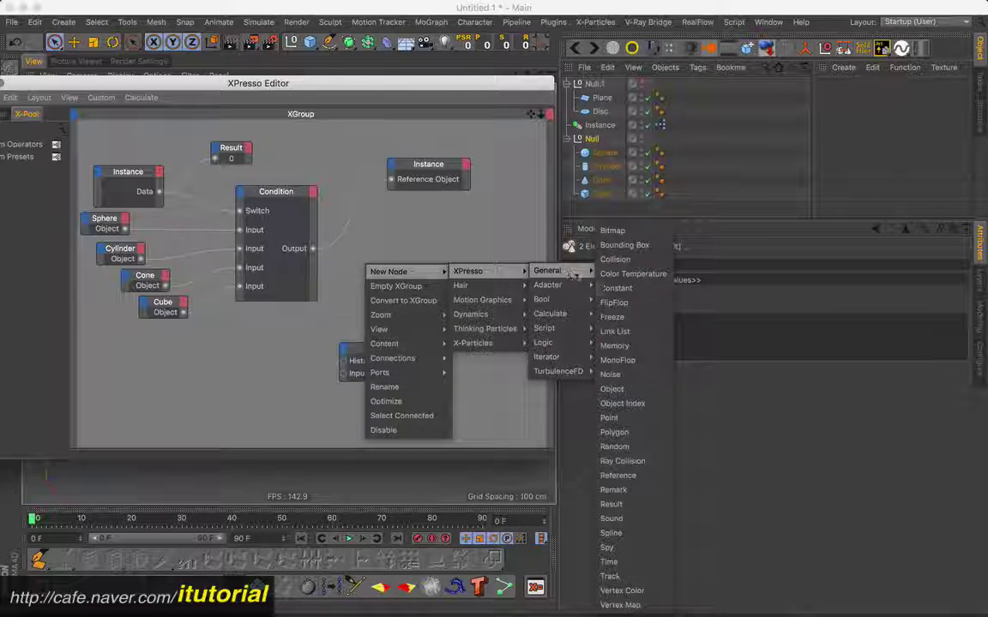
left_click(630, 391)
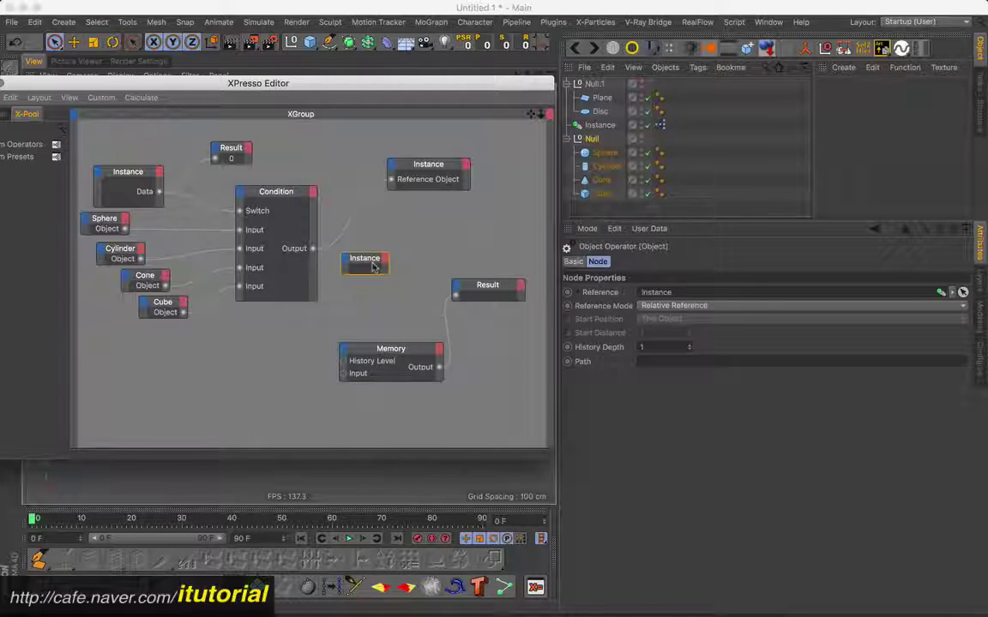
mouse_move(388, 272)
left_mouse_down()
mouse_move(426, 286)
mouse_move(389, 280)
left_mouse_up()
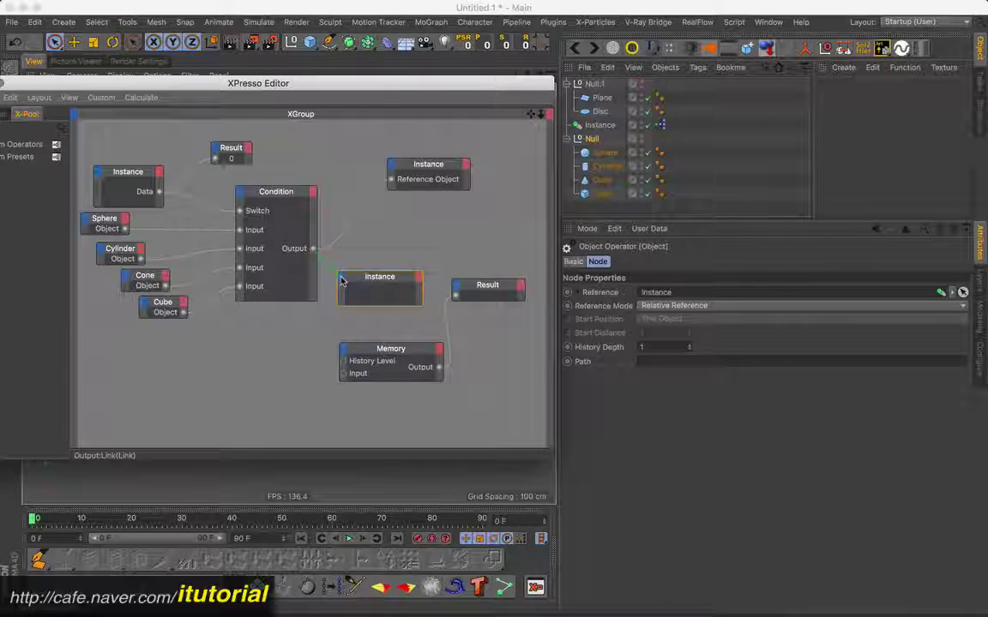
mouse_move(312, 249)
left_mouse_down()
mouse_move(369, 294)
mouse_move(363, 277)
left_mouse_up()
left_click(358, 371)
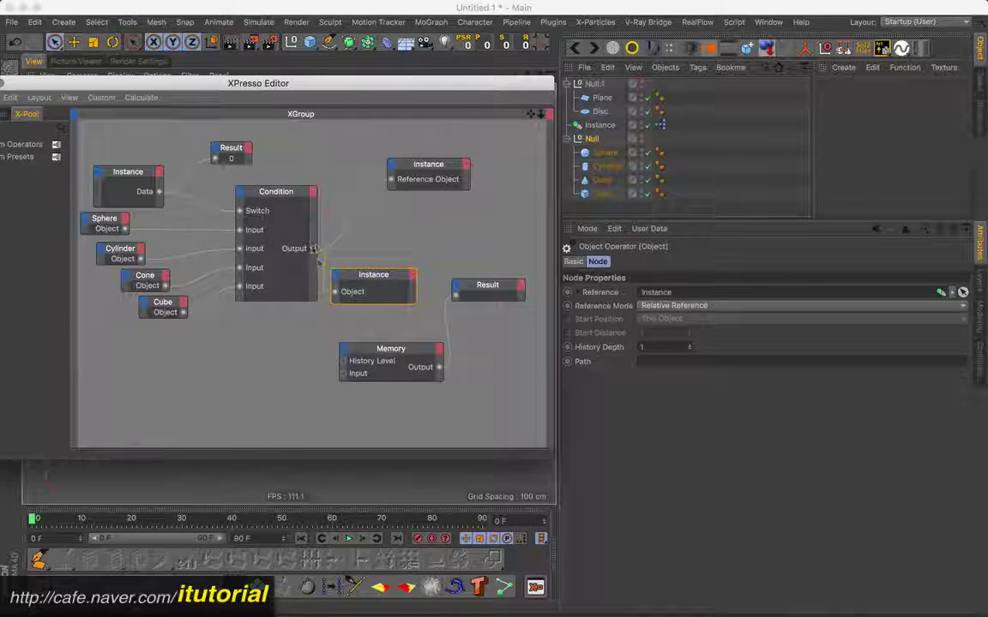
Step: Add a Name output to that Instance node and wire it into the Memory Input
left_click(413, 275)
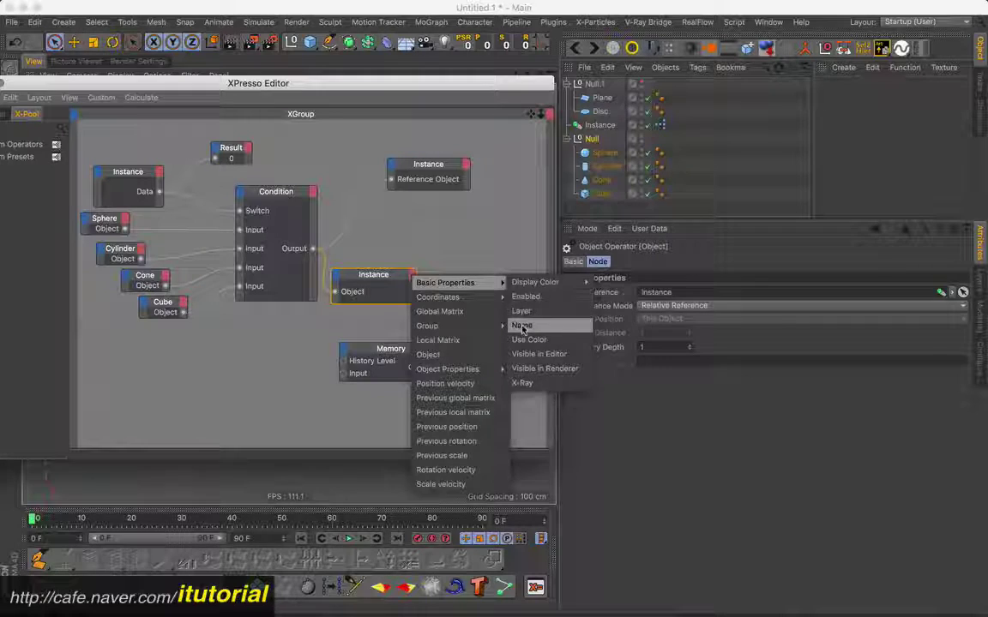
left_click(515, 320)
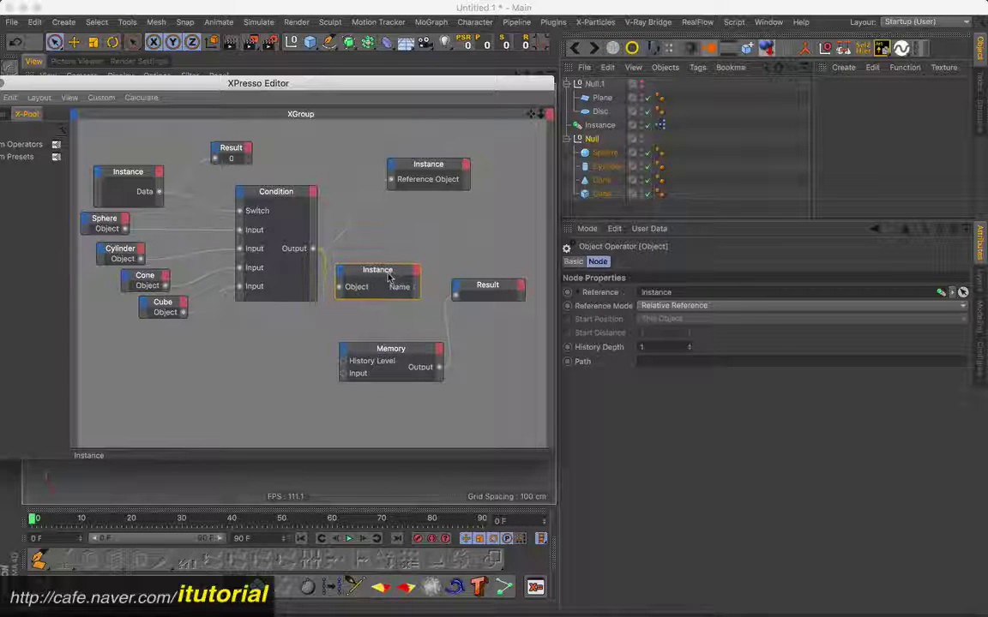
mouse_move(389, 279)
left_mouse_down()
mouse_move(333, 369)
mouse_move(343, 374)
left_mouse_up()
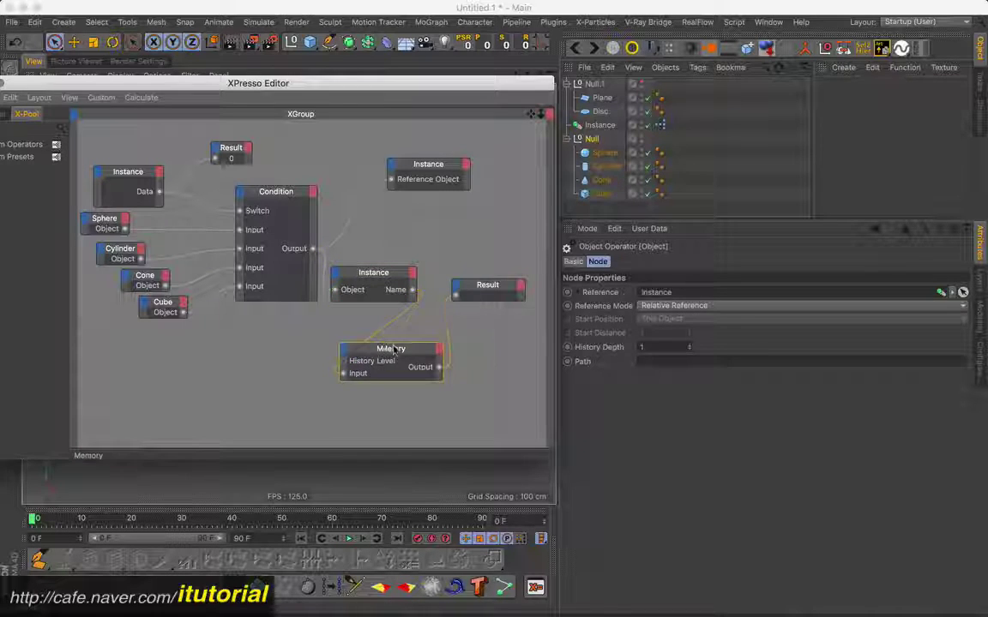
left_click_drag(391, 352, 457, 348)
Step: Tidy the graph by moving the Result and Memory nodes further right
left_click_drag(529, 115, 390, 130)
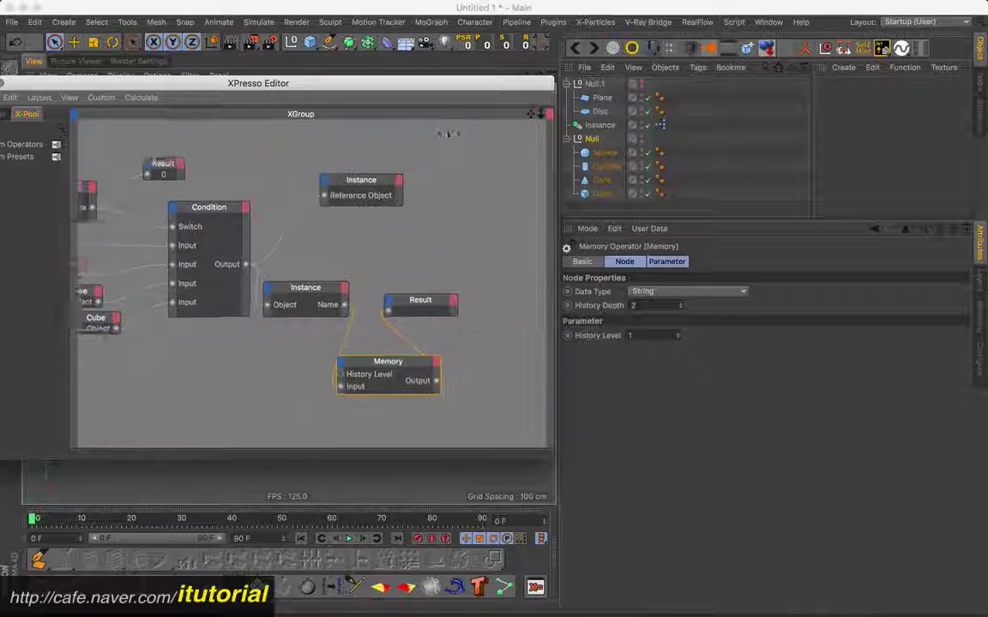
left_click_drag(340, 293, 412, 293)
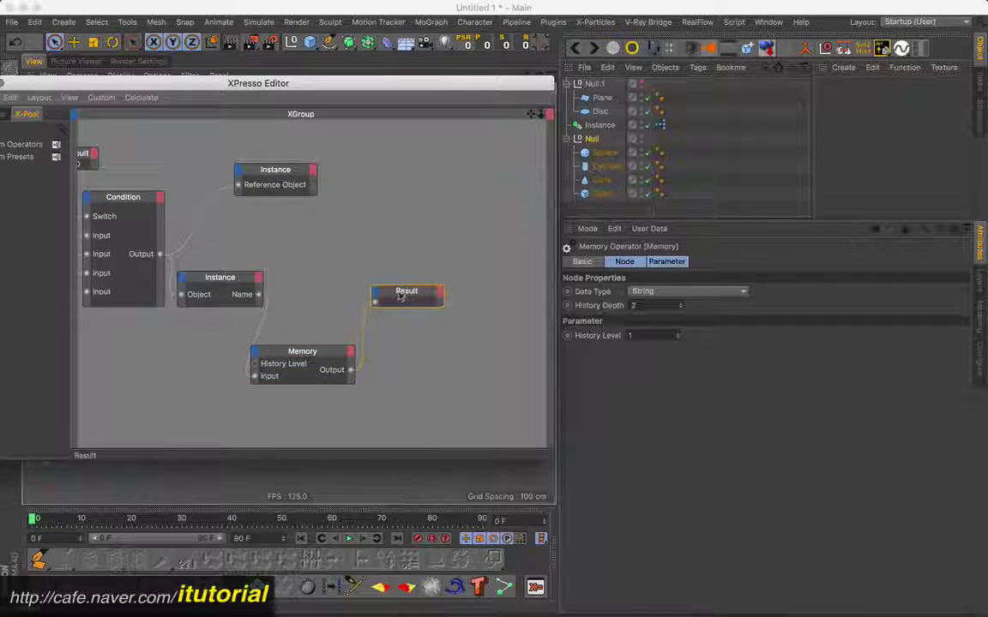
left_click_drag(317, 356, 330, 360)
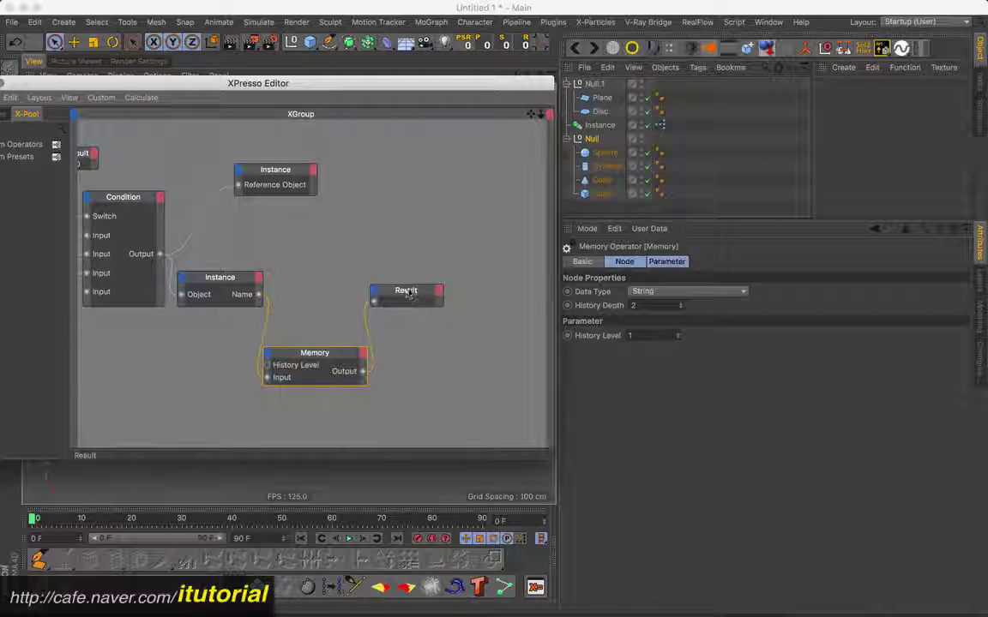
left_click_drag(405, 292, 414, 291)
left_click_drag(326, 356, 334, 356)
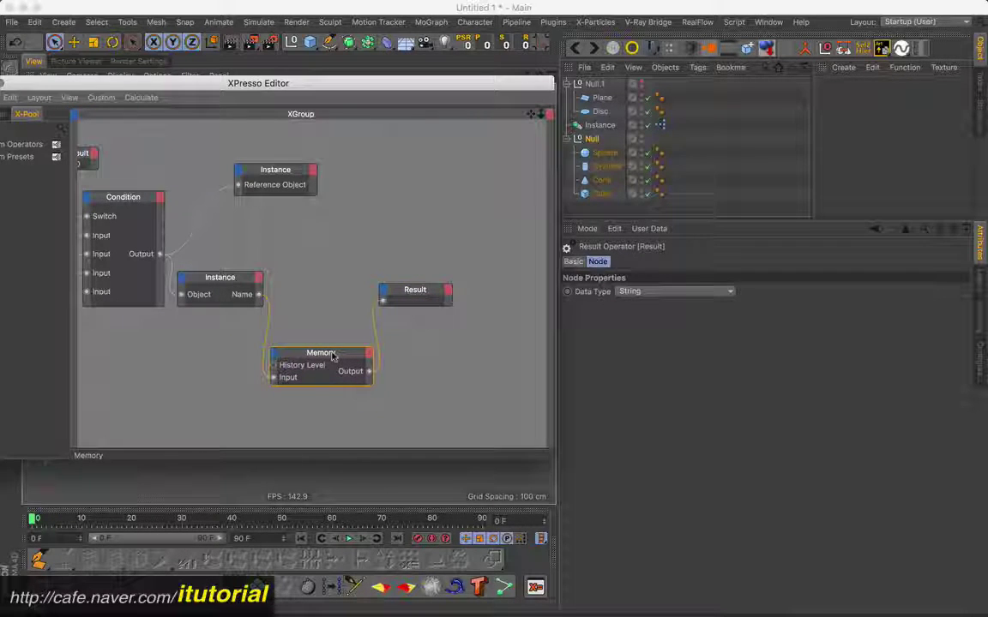
left_click_drag(418, 87, 420, 96)
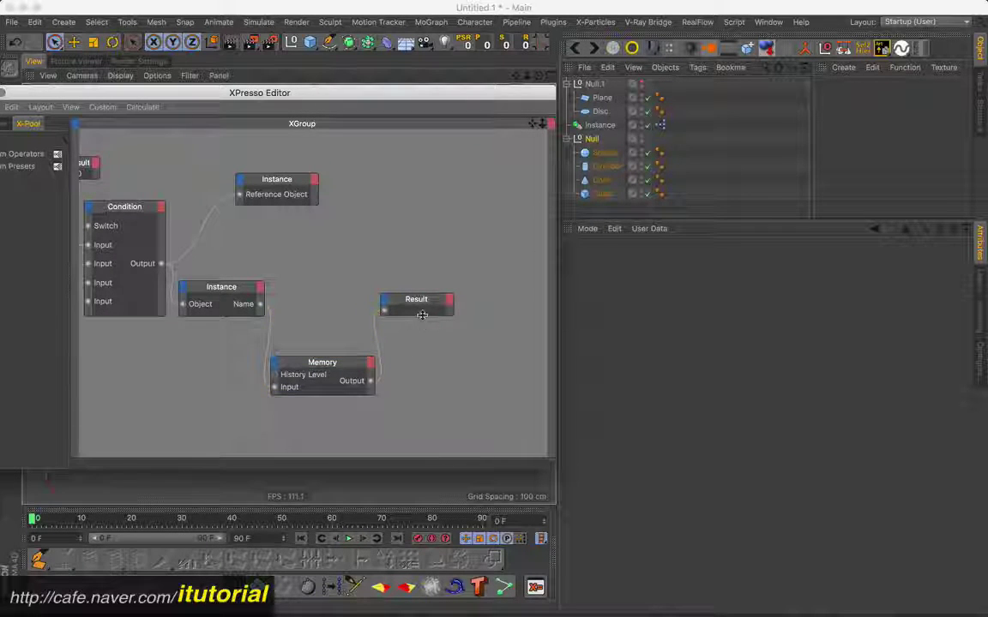
Step: Set the Instance's Data to Cylinder and copy the Result node to show its current name
left_click(416, 313)
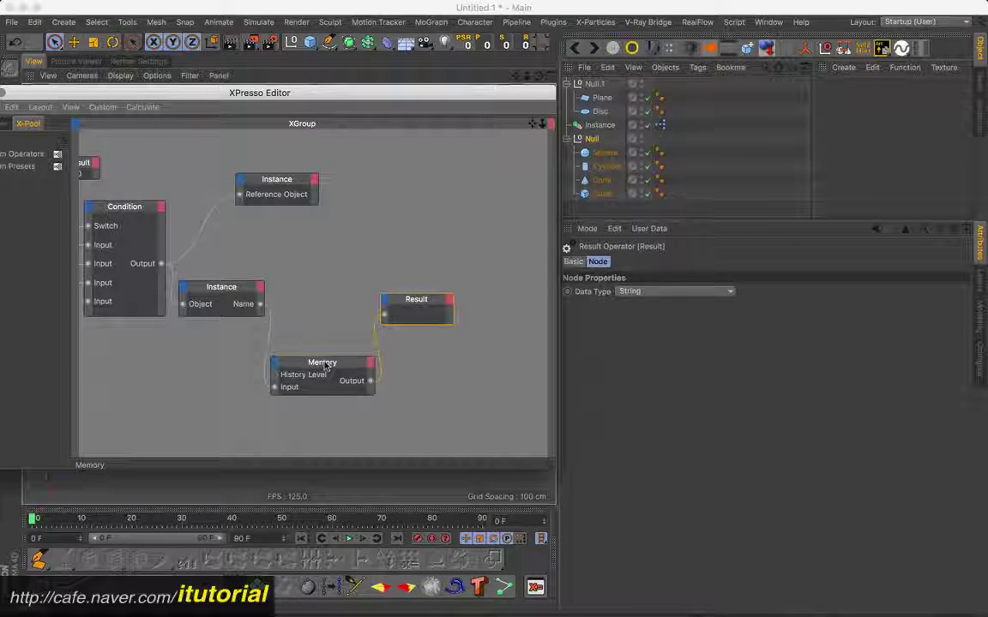
left_click(326, 361)
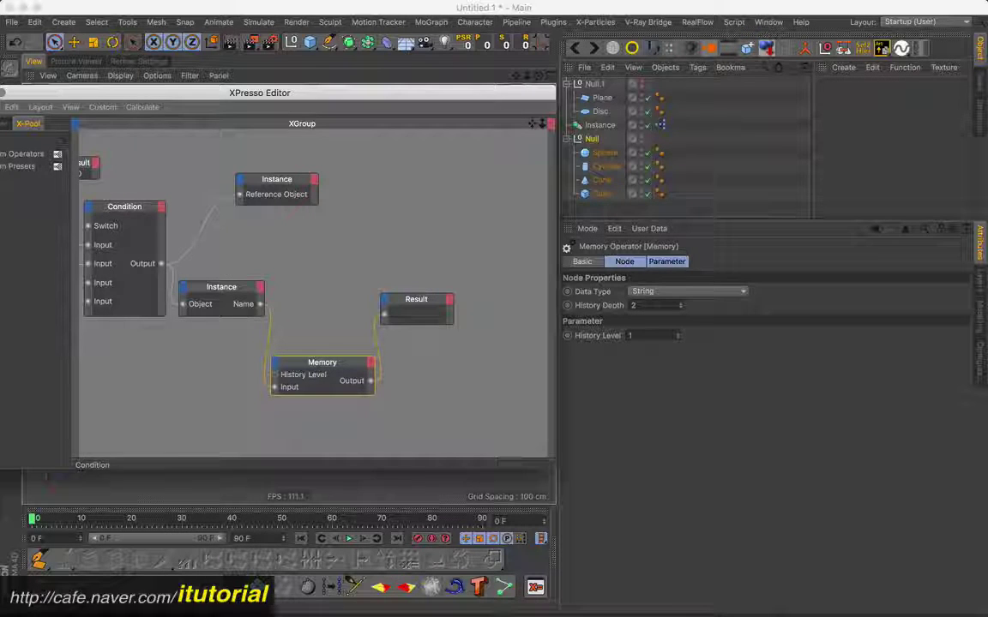
left_click(600, 125)
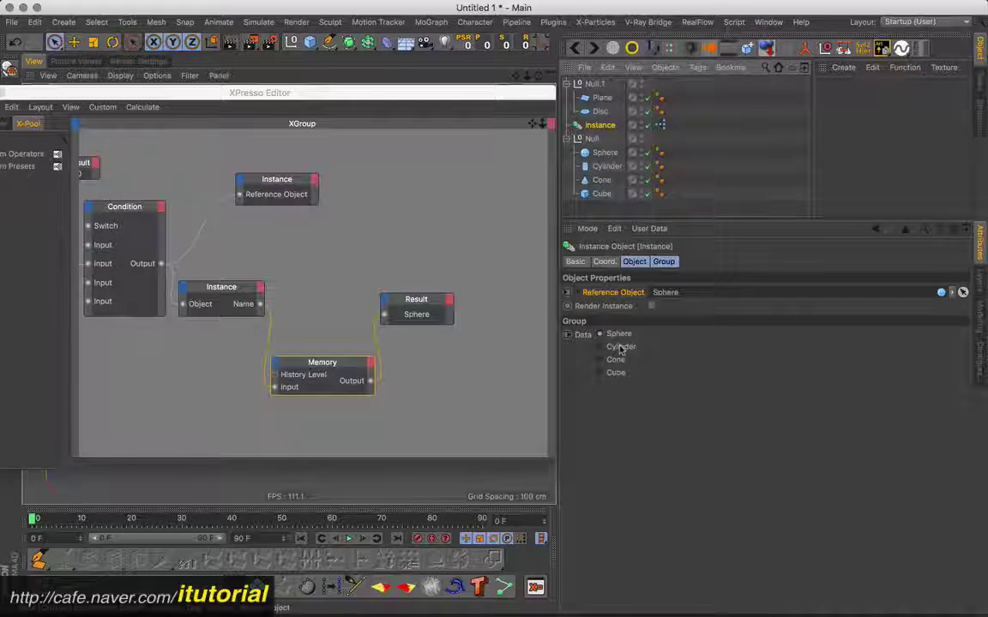
left_click(618, 346)
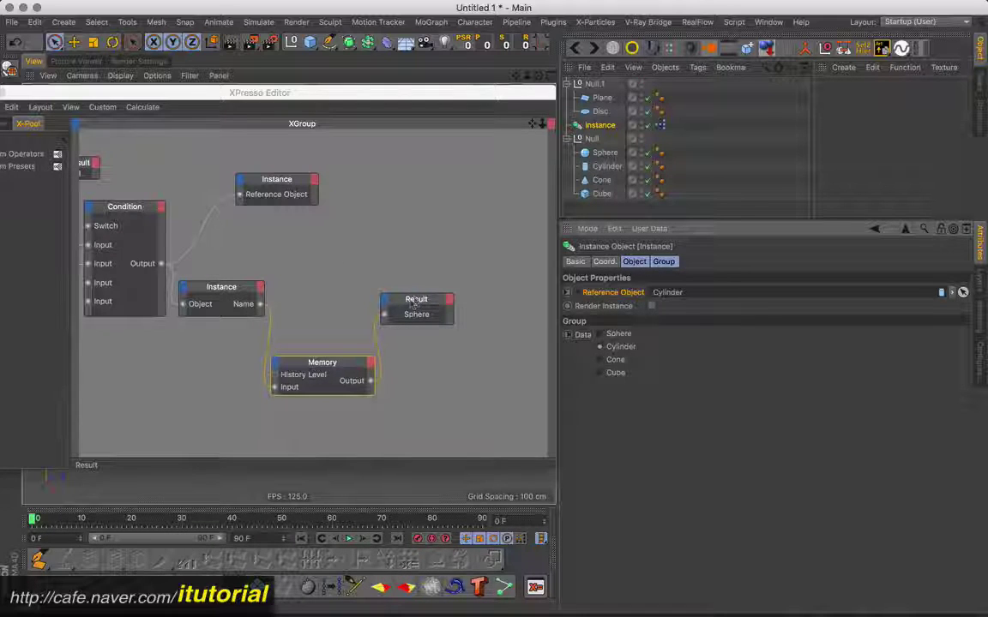
mouse_move(413, 292)
left_mouse_down()
mouse_move(383, 255)
mouse_move(353, 256)
mouse_move(260, 303)
left_mouse_up()
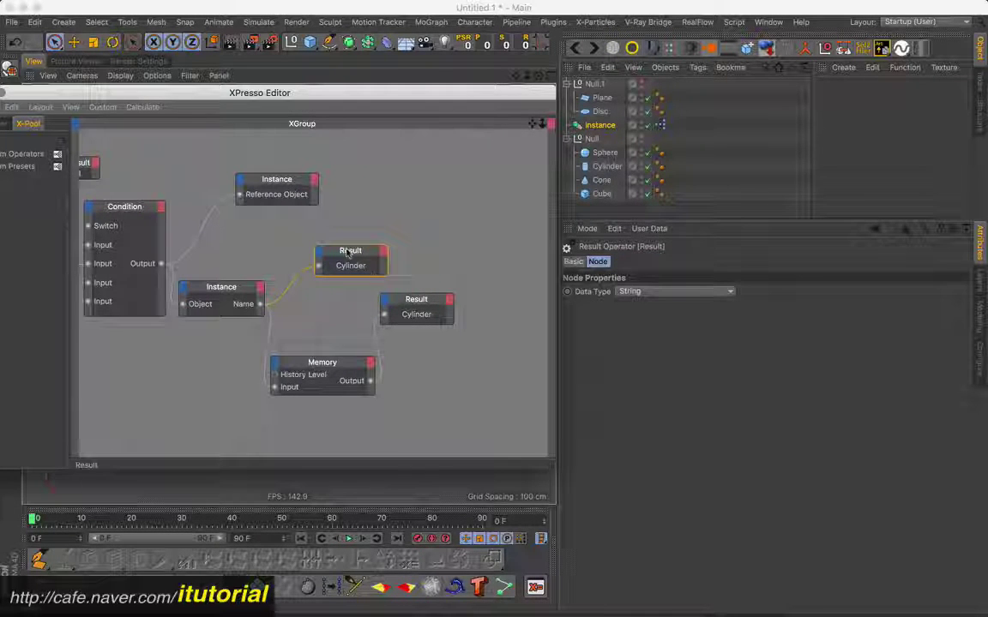
left_click_drag(348, 252, 314, 254)
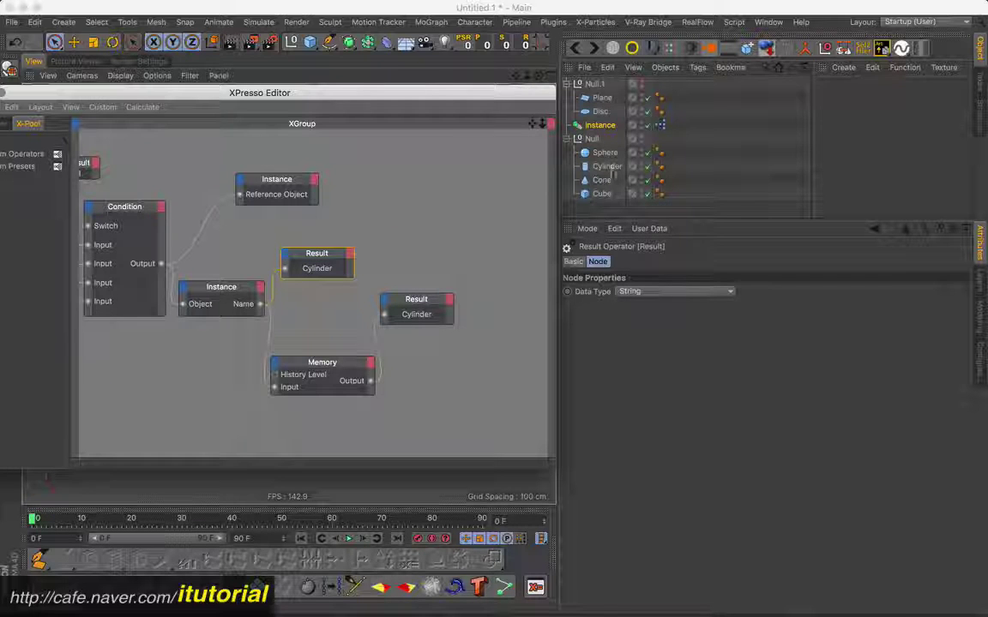
Step: Check the Memory node, then switch the Instance's reference to Sphere, Cone and Cube
left_click(308, 367)
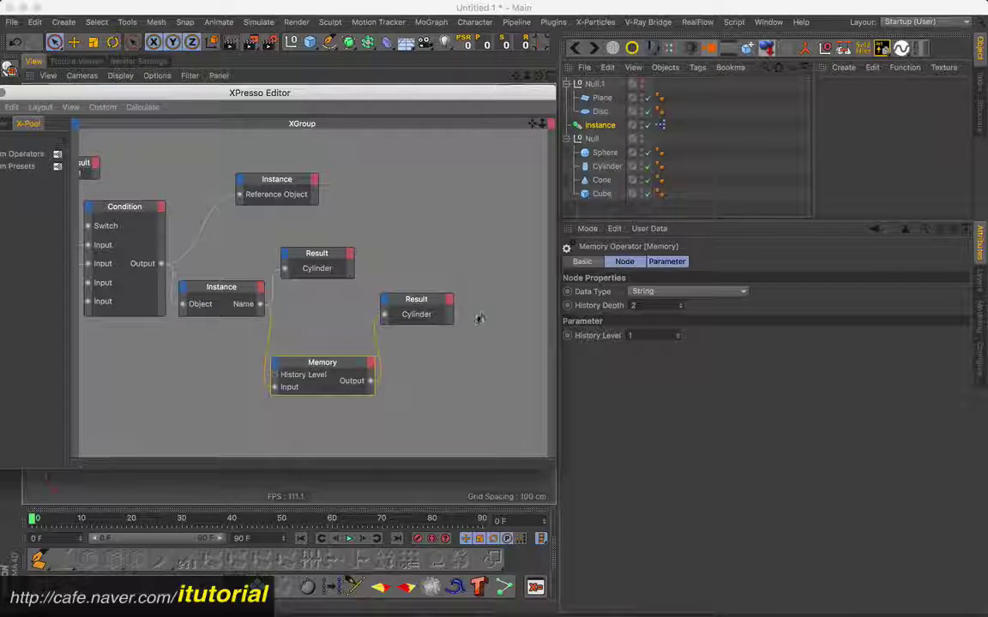
left_click(601, 126)
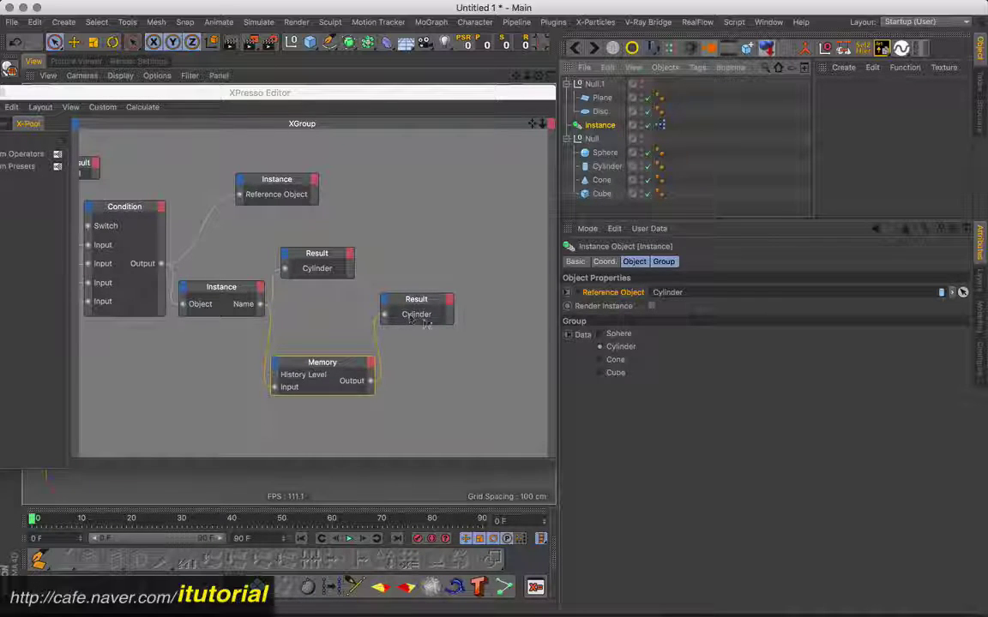
left_click(614, 335)
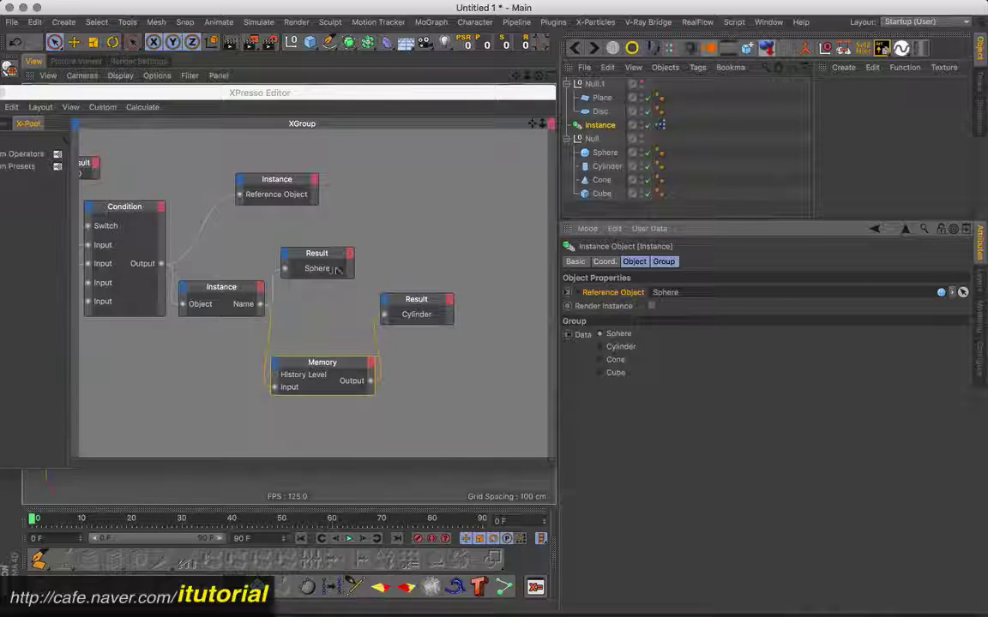
left_click(611, 362)
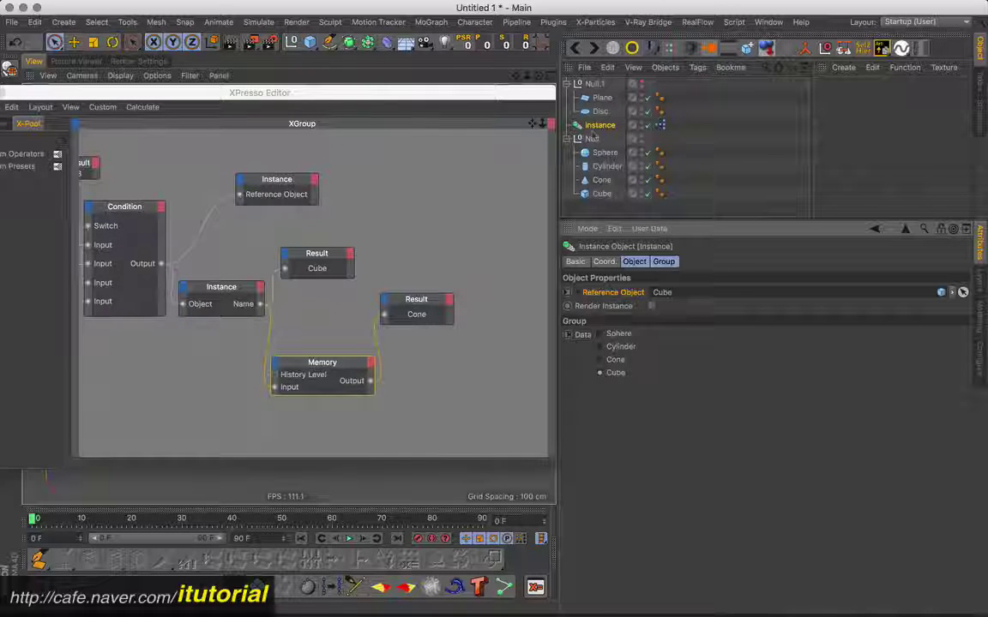
left_click(601, 180)
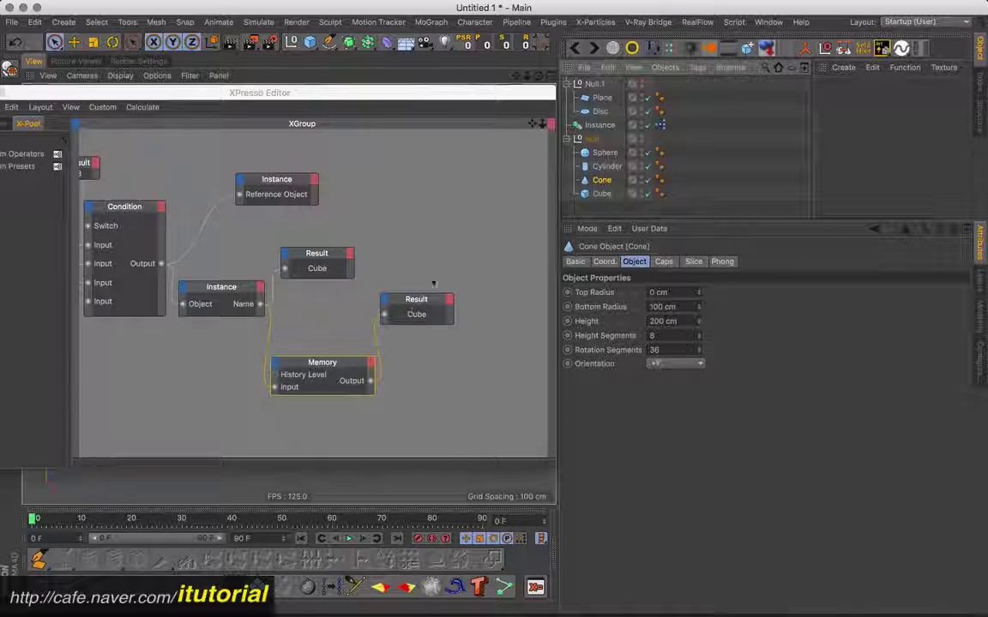
Step: Cycle the Instance through Sphere and Cylinder to Cone, then deselect it
left_click(600, 125)
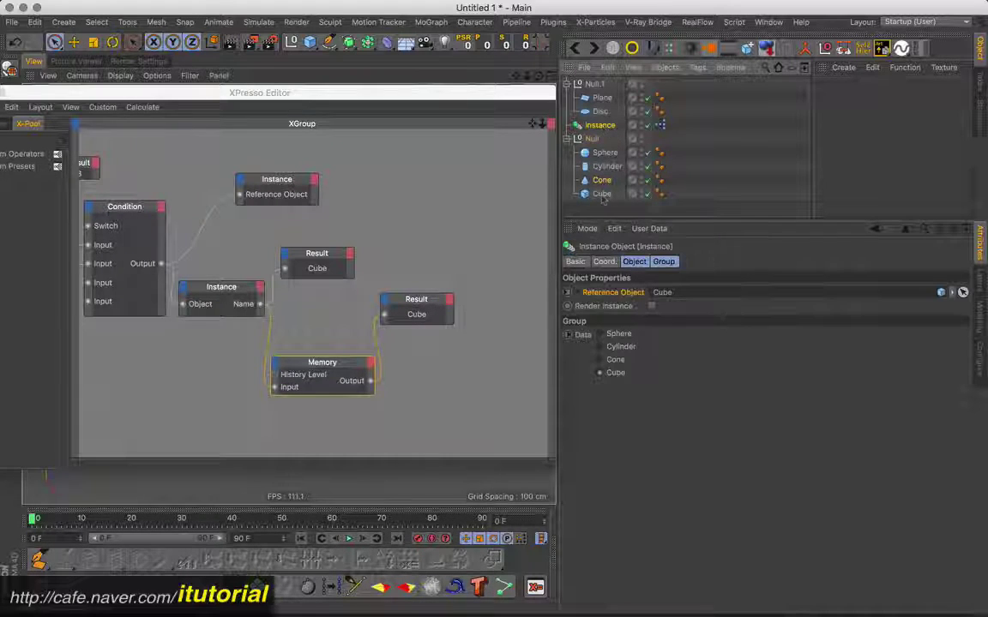
left_click(614, 335)
left_click(620, 346)
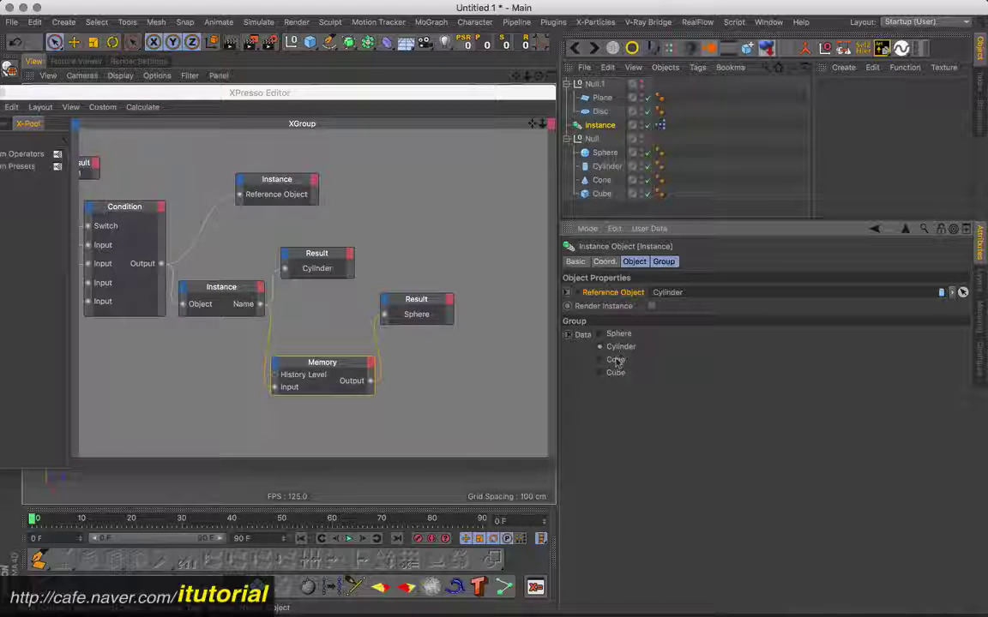
left_click(615, 359)
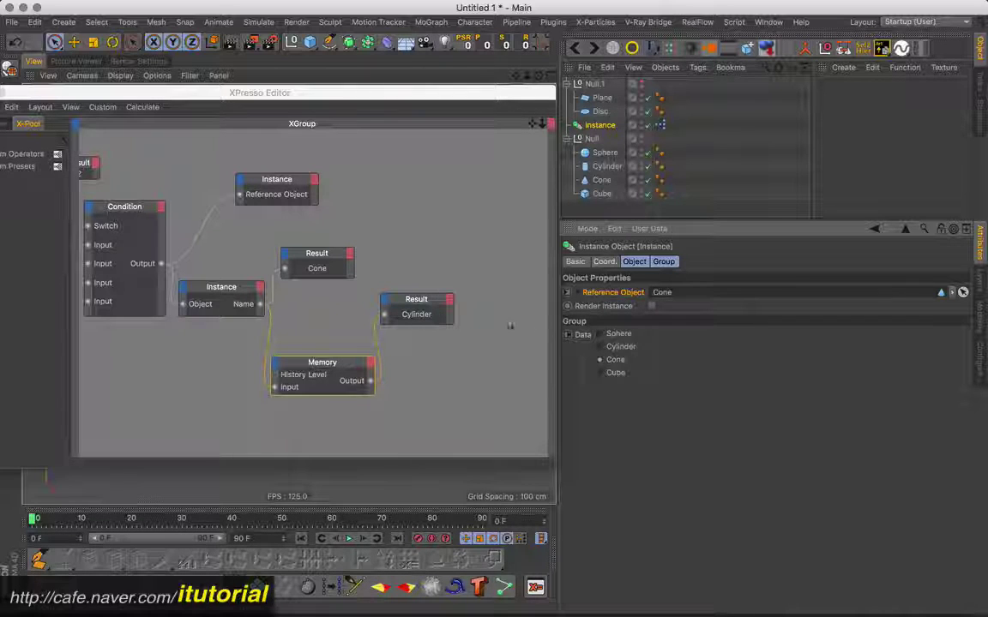
left_click(598, 207)
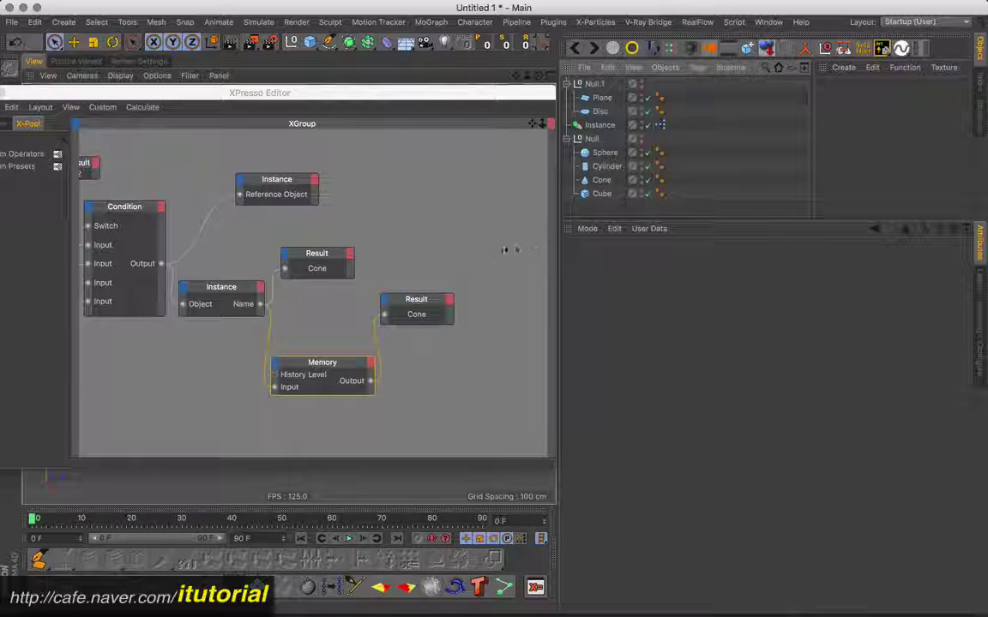
Step: Enlarge the XPresso Editor and add a Logic > Compare node beside the Result nodes
left_click_drag(292, 215, 408, 296)
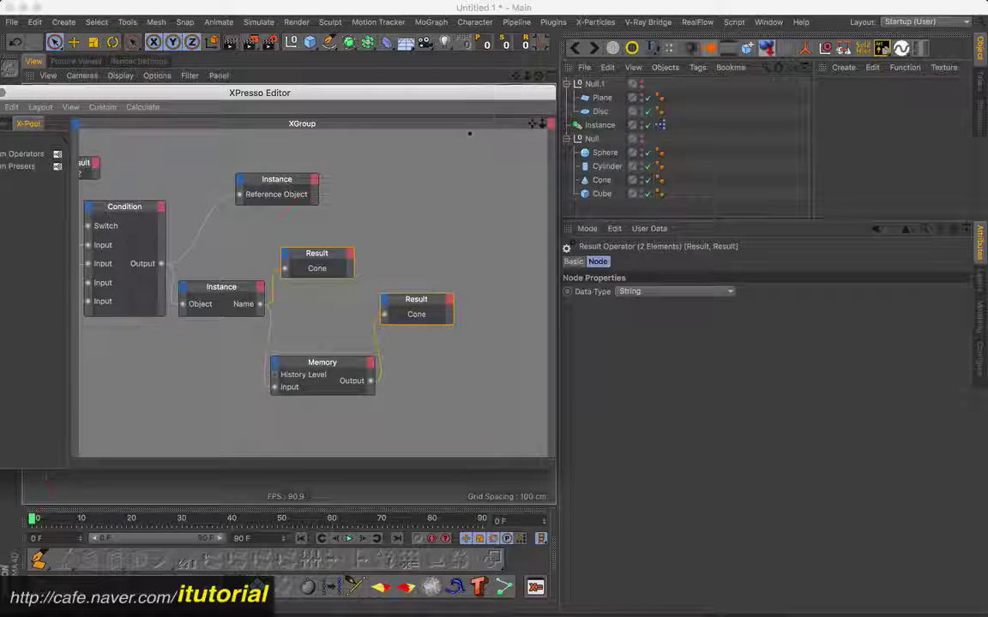
left_click_drag(465, 97, 400, 109)
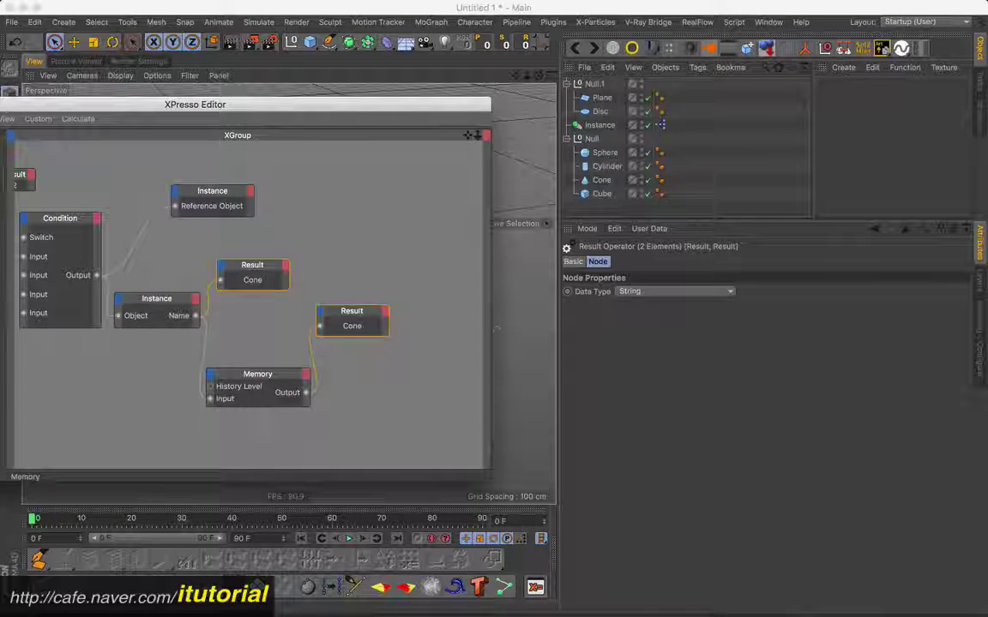
left_click_drag(497, 329, 534, 326)
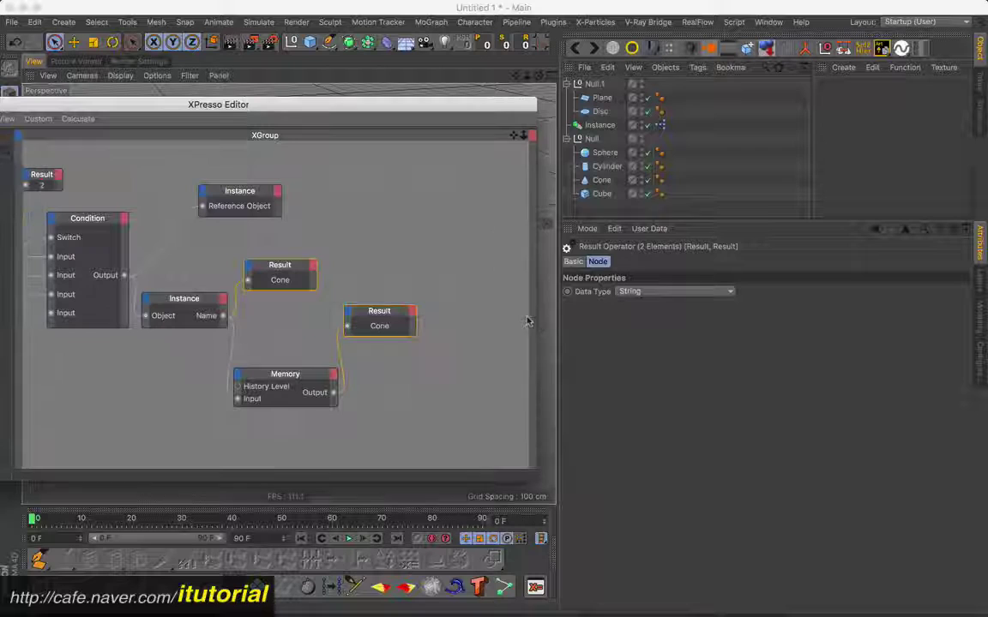
right_click(465, 268)
mouse_move(569, 273)
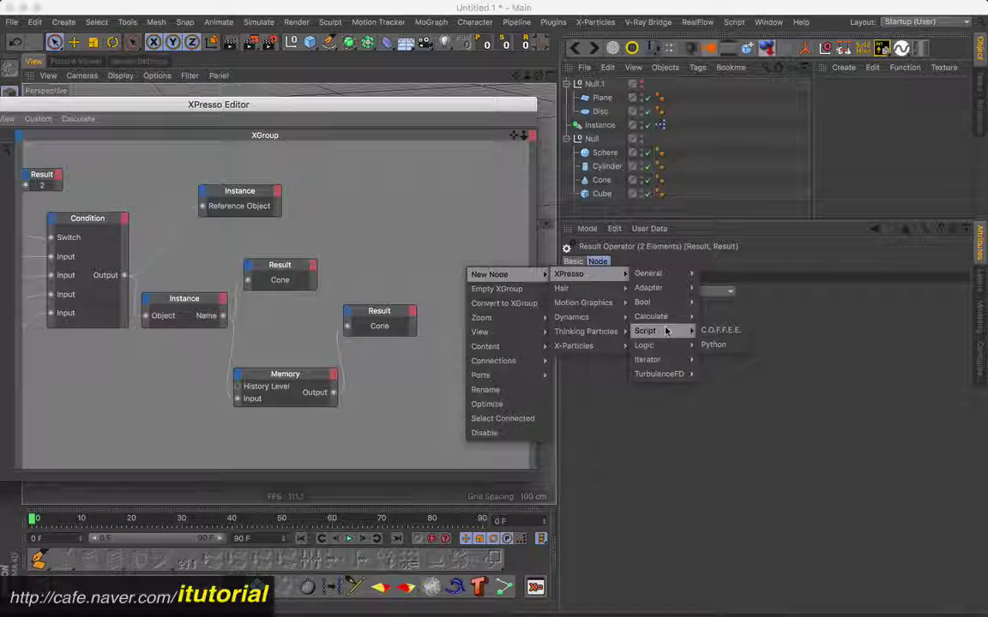
mouse_move(645, 345)
left_click(717, 345)
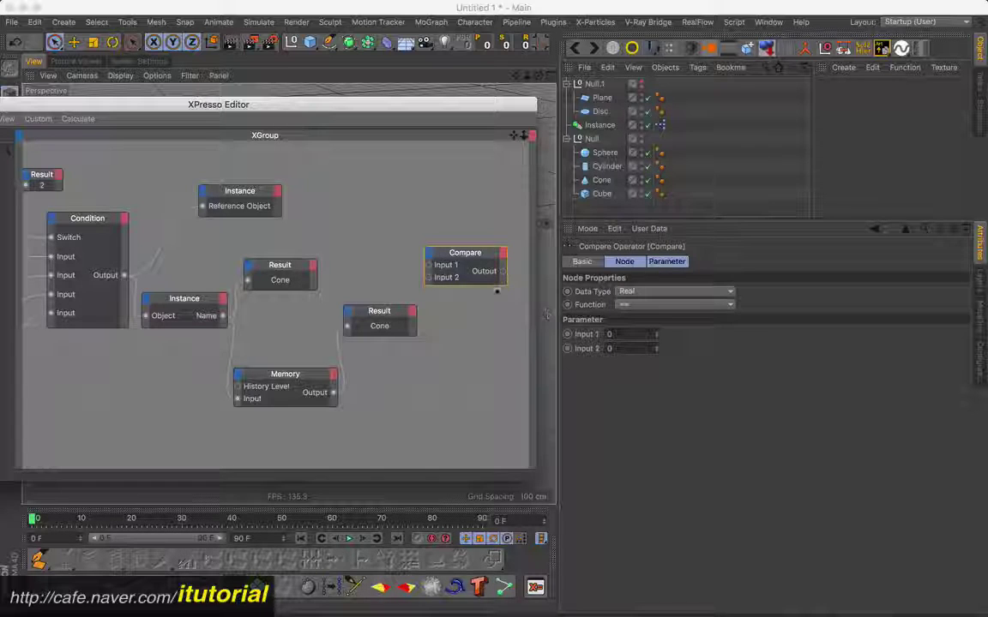
left_click_drag(469, 269, 447, 261)
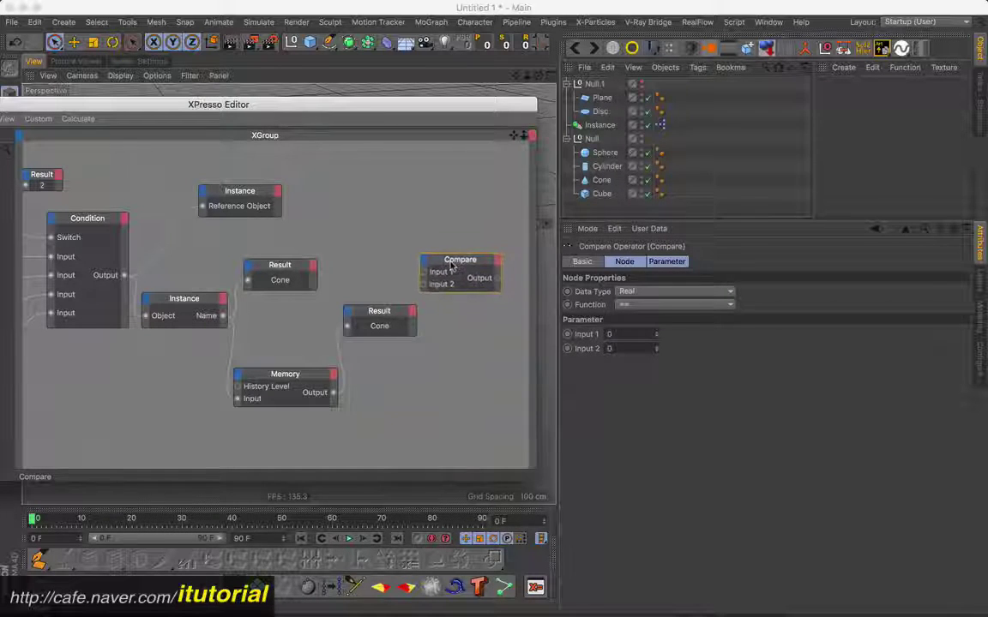
Step: Change the Compare node's Data Type from Real to String
left_click(680, 292)
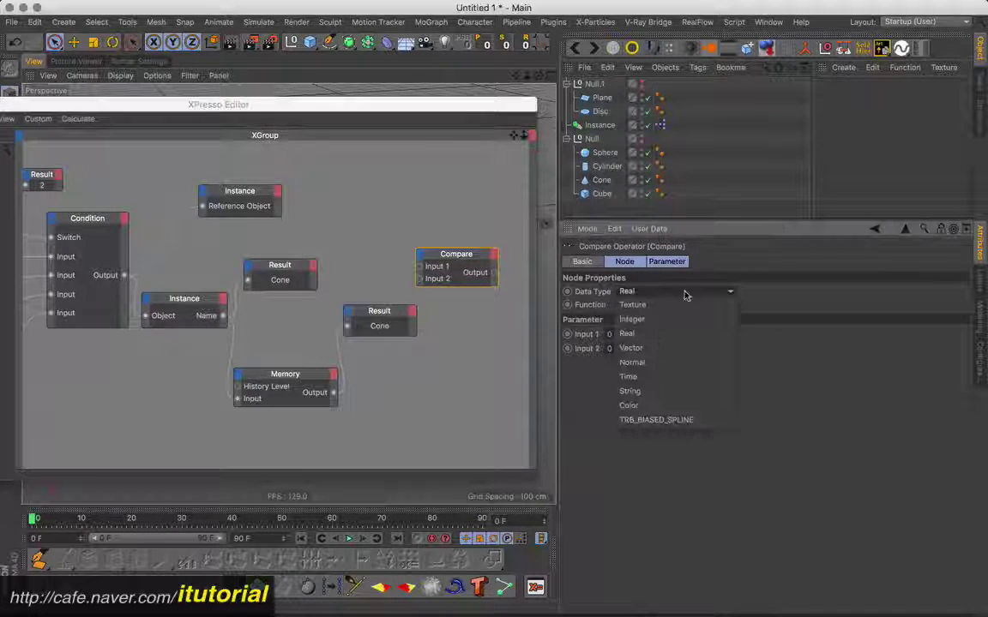
left_click(650, 392)
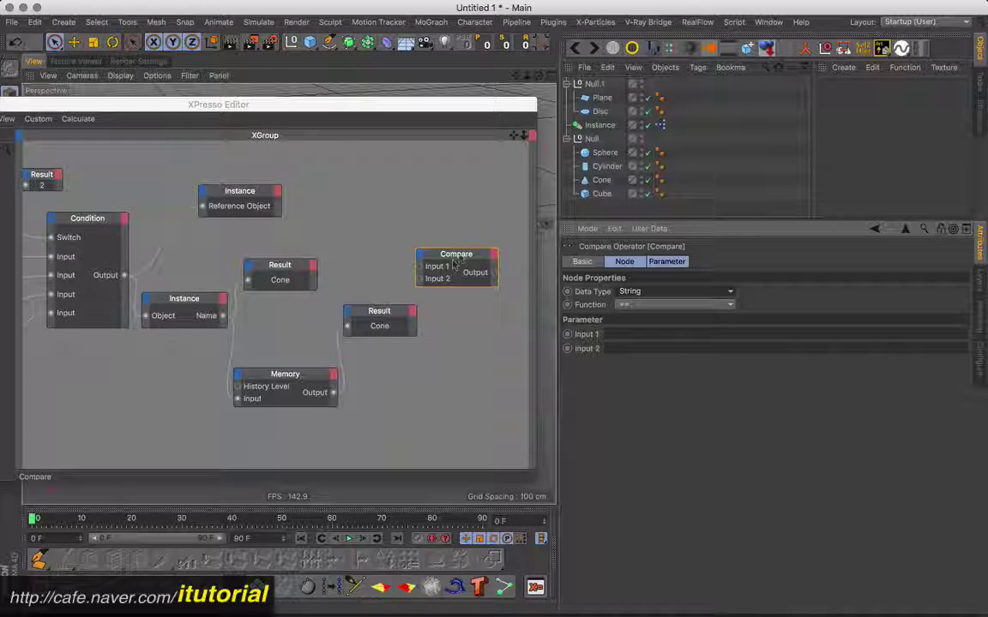
left_click(599, 124)
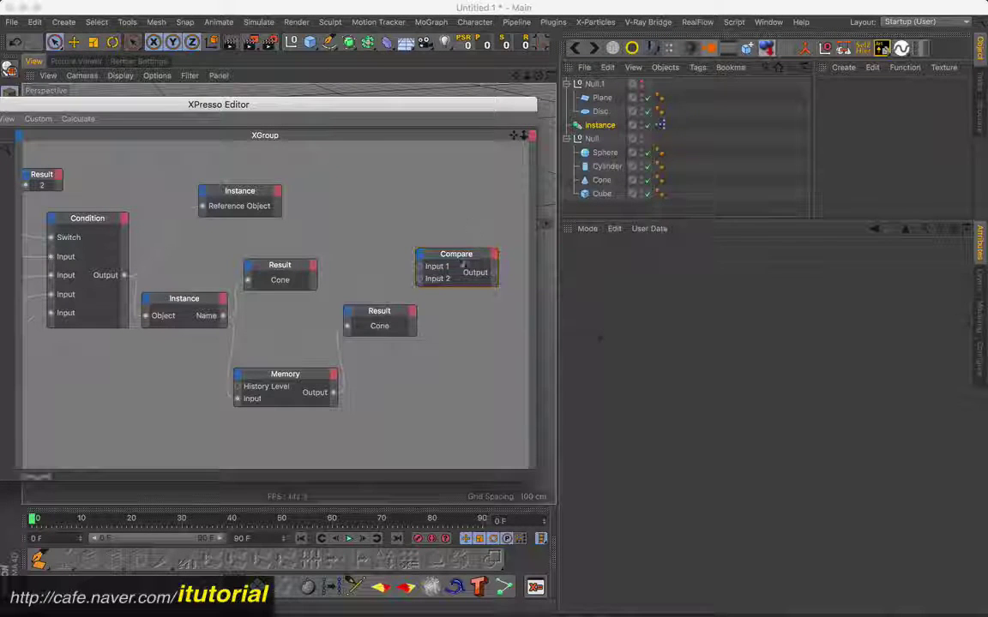
Step: Move the Instance node to the upper right and add an On input port to it
left_click_drag(252, 192, 493, 200)
left_click(448, 205)
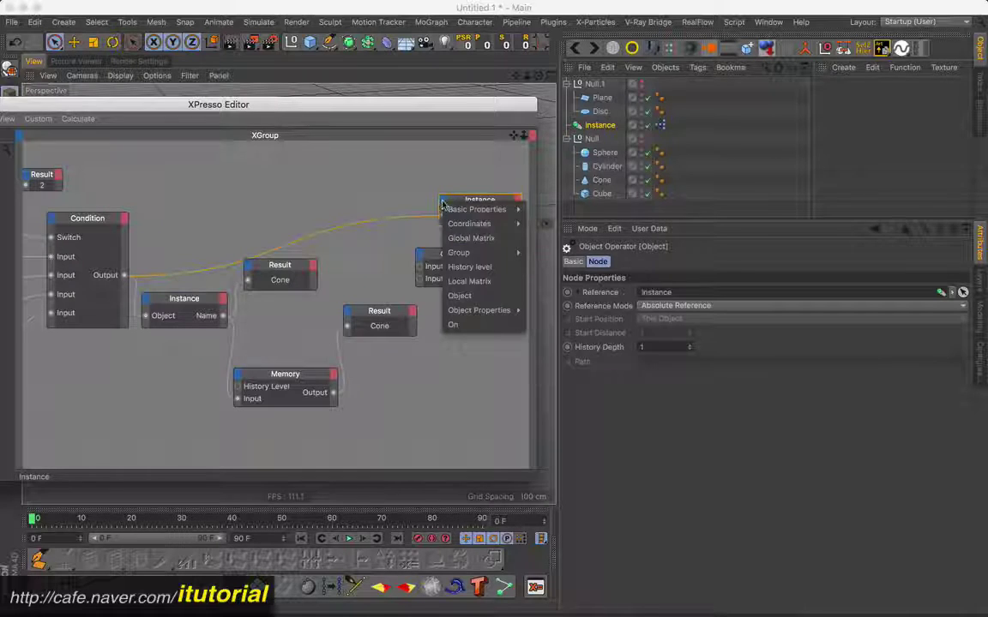
left_click(465, 325)
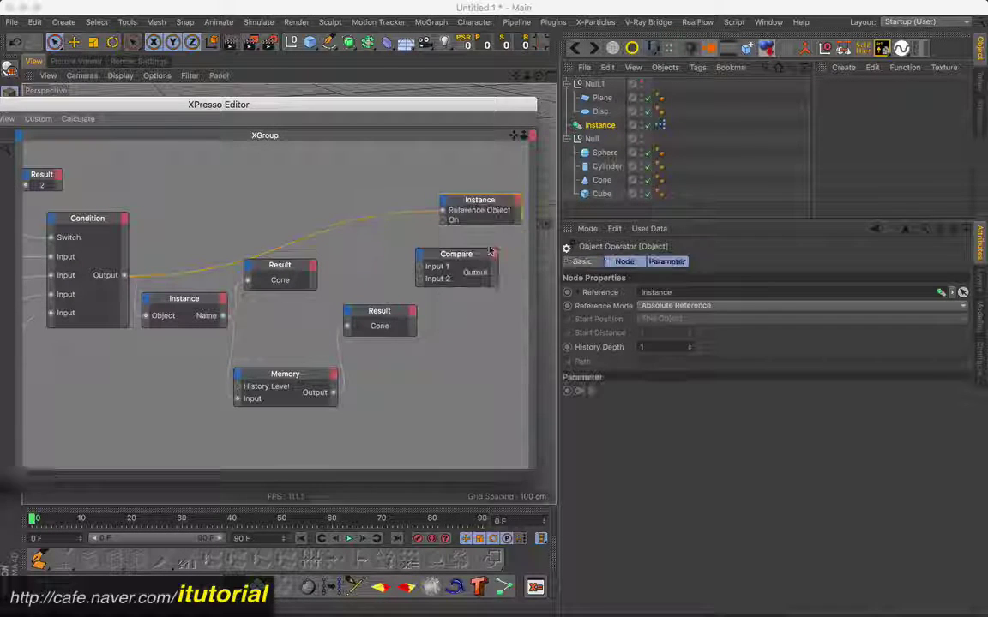
left_click(488, 230)
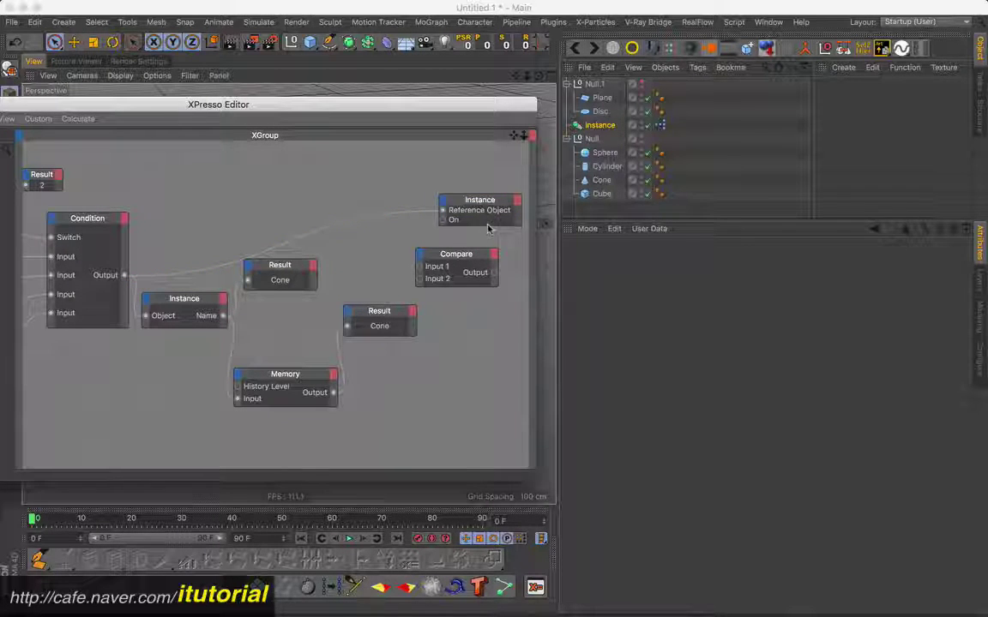
mouse_move(486, 220)
left_mouse_down()
mouse_move(482, 209)
mouse_move(481, 242)
left_mouse_up()
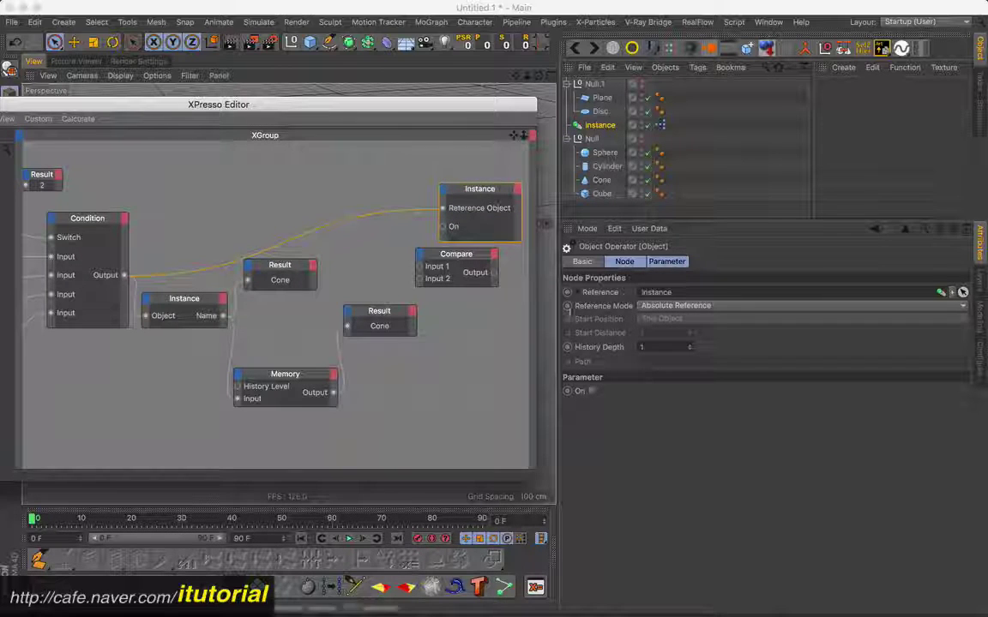
left_click(649, 129)
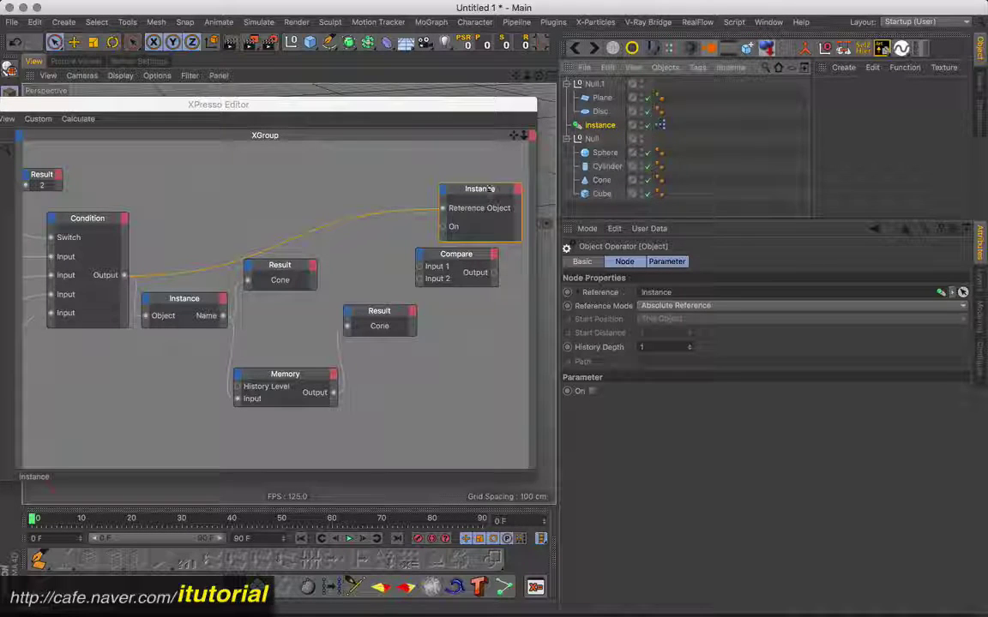
mouse_move(482, 197)
left_mouse_down()
mouse_move(451, 202)
mouse_move(460, 195)
left_mouse_up()
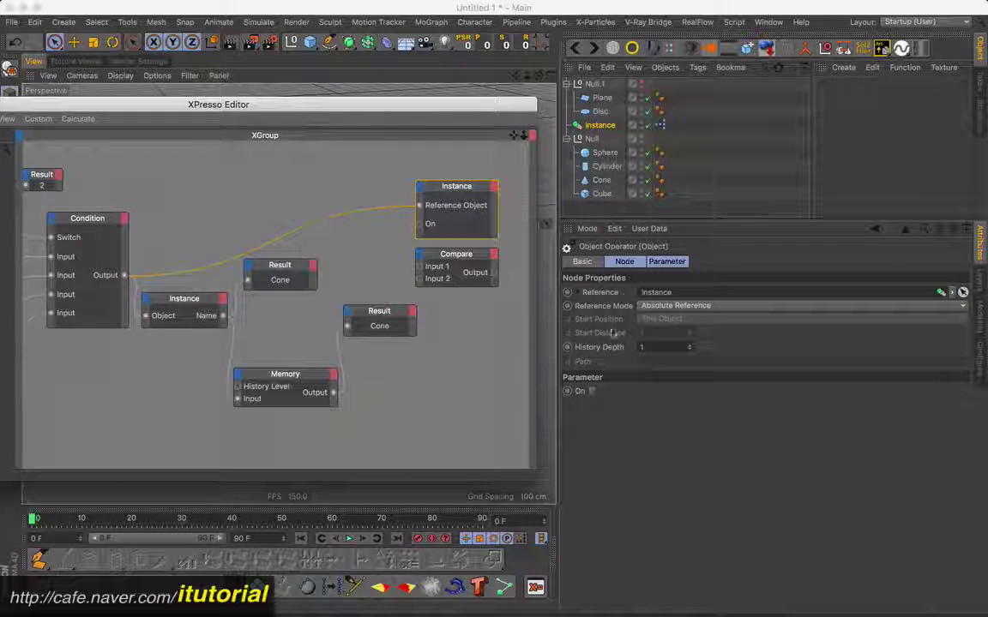
Step: Reveal the viewport and switch the Instance's reference to Cone, then Sphere
left_click_drag(485, 104, 452, 318)
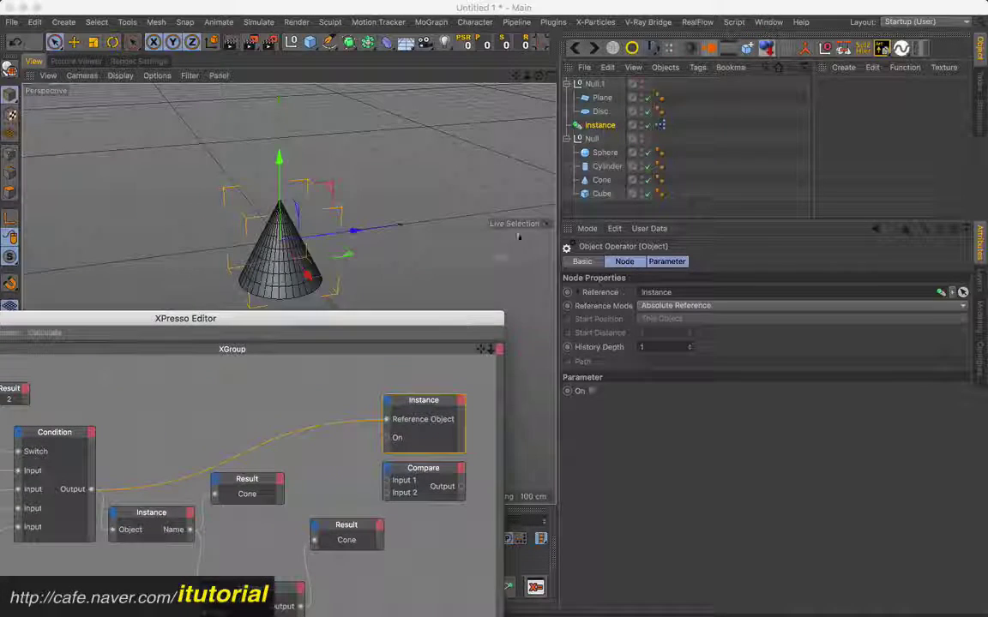
left_click(602, 126)
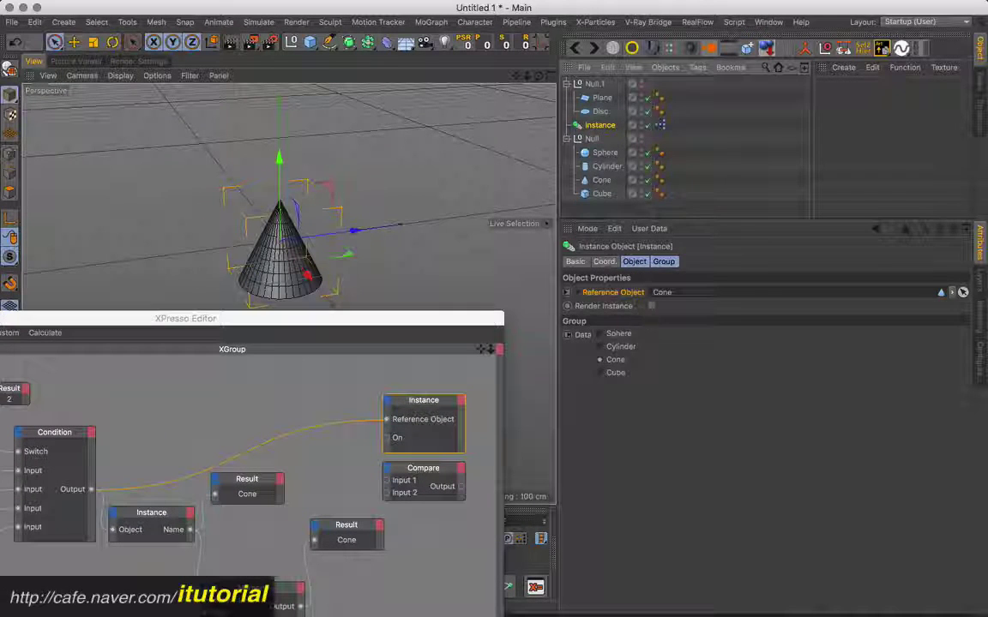
left_click(617, 364)
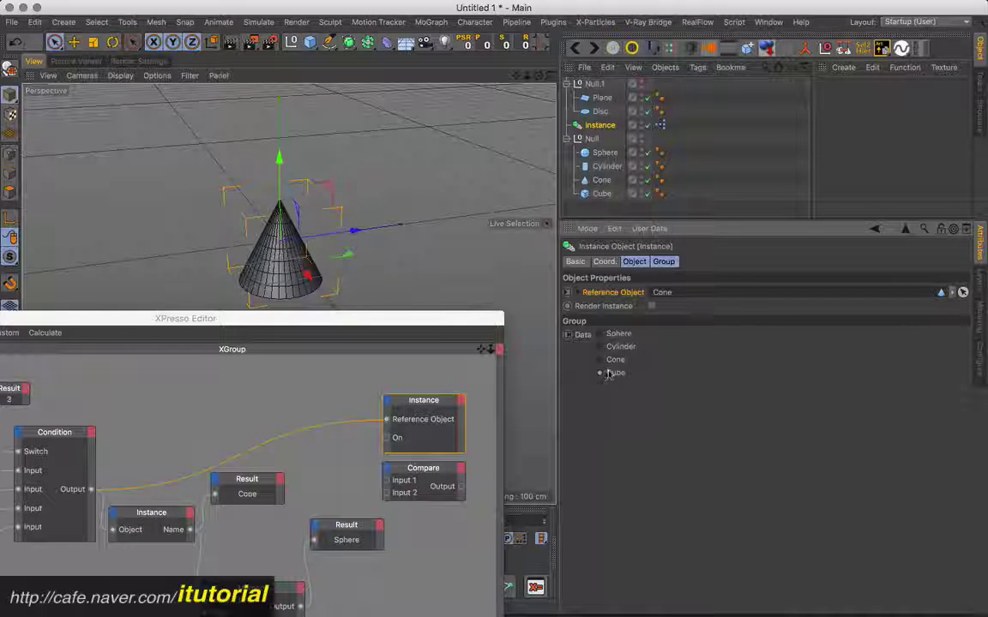
left_click(608, 334)
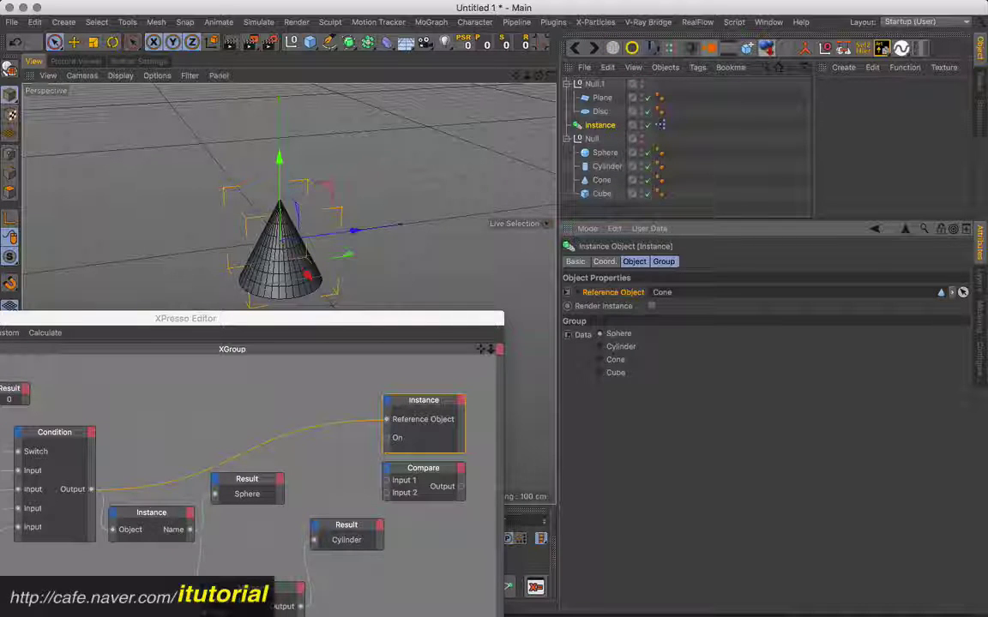
left_click(378, 361)
Step: Cycle the Instance through Cone, Cube and Cylinder back to Sphere, checking the graph
left_click(598, 392)
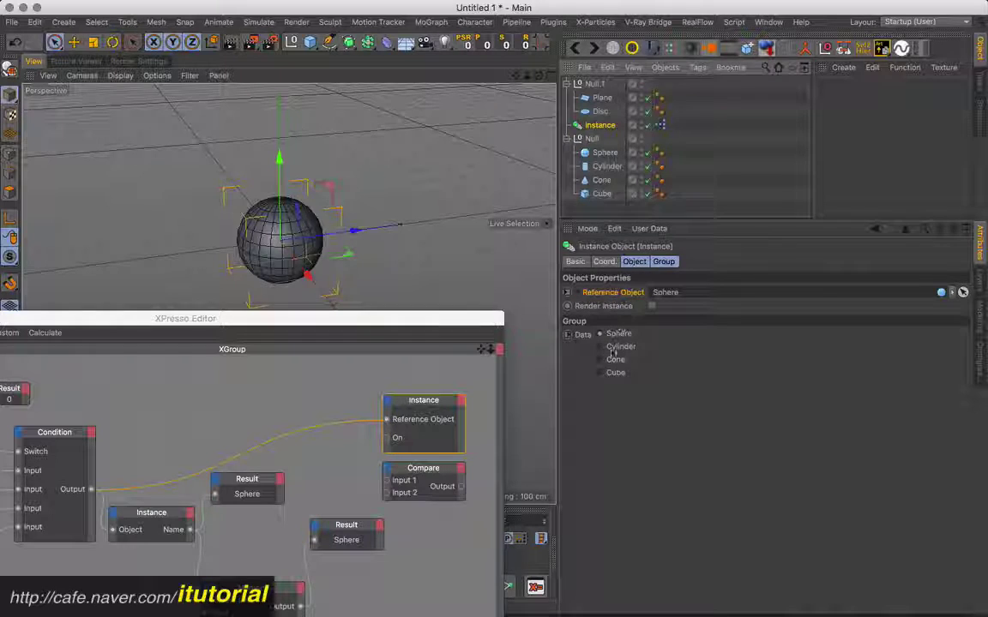
left_click(614, 359)
left_click(614, 372)
left_click(614, 345)
left_click(614, 334)
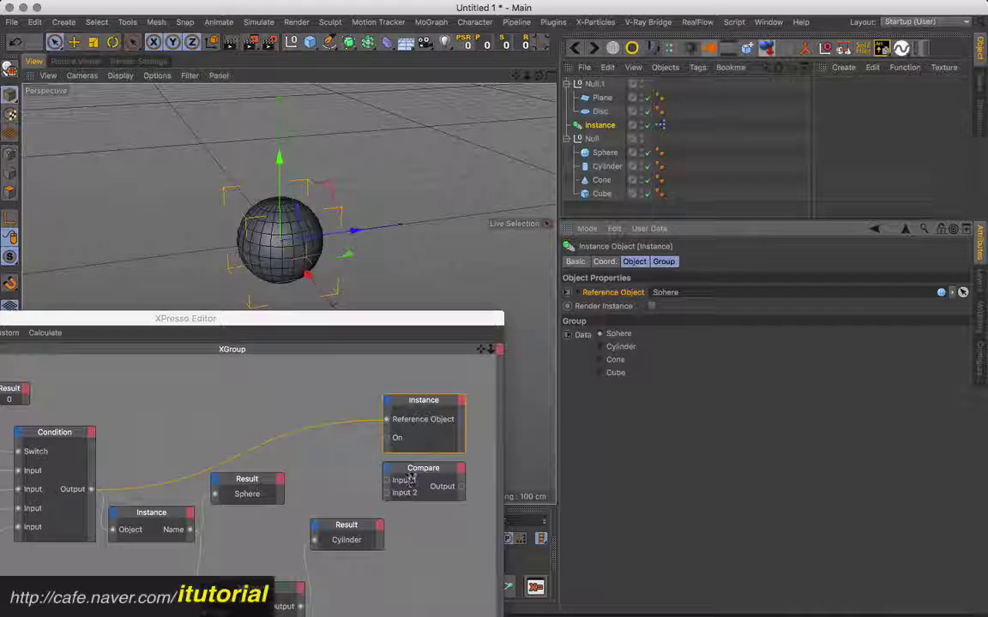
left_click_drag(423, 470, 426, 471)
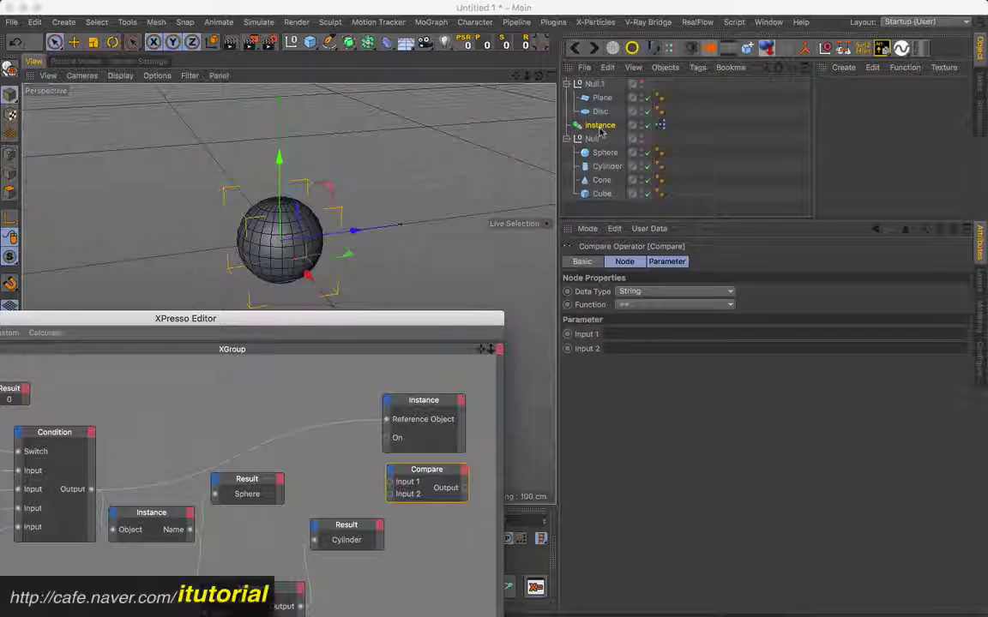
left_click(544, 121)
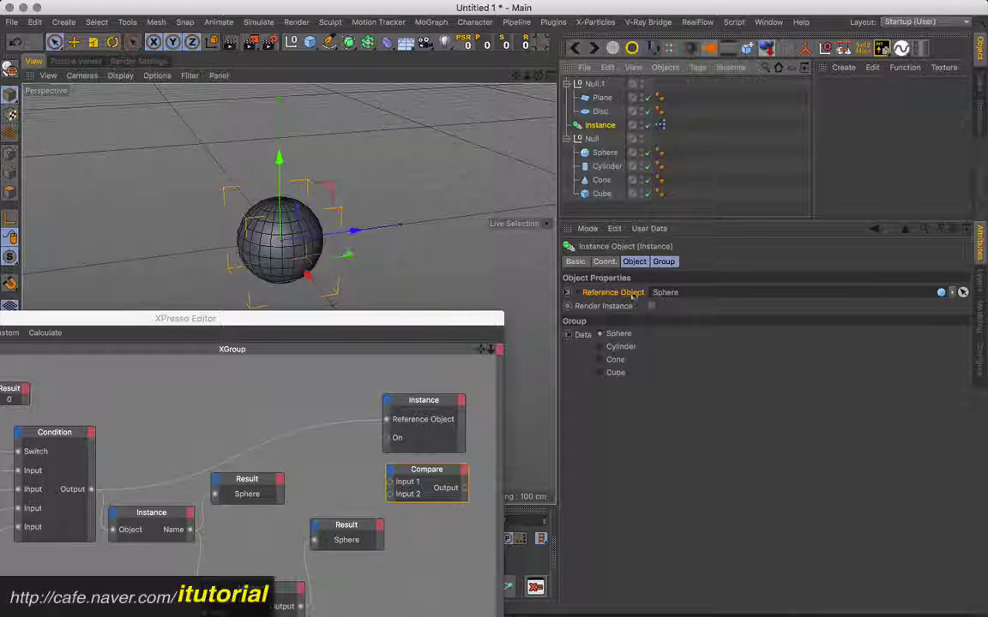
left_click(437, 401)
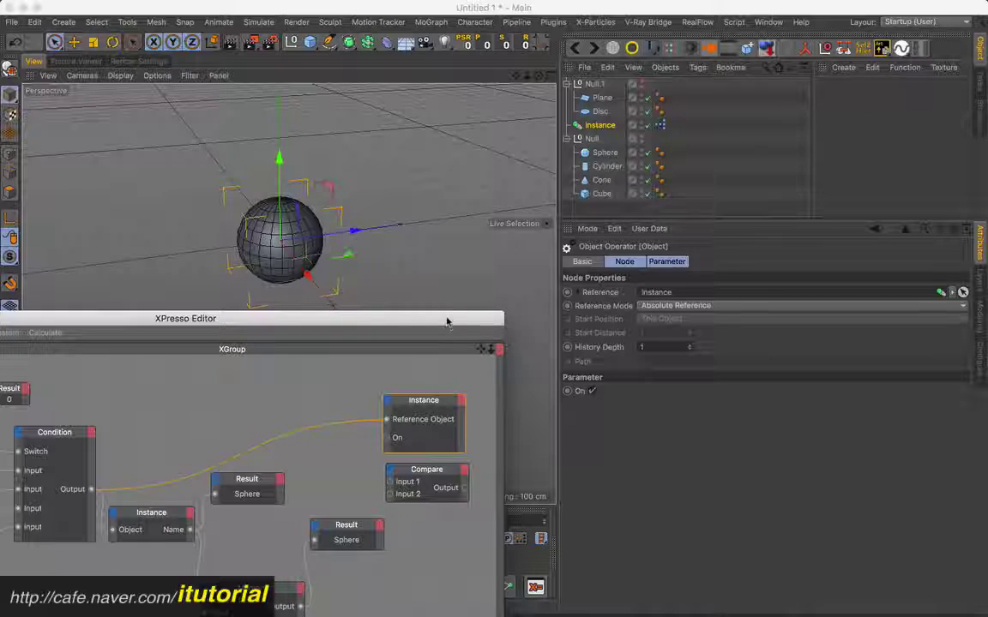
Step: Enlarge the XPresso Editor and rearrange the Compare and Result nodes for wiring
left_click_drag(447, 319, 480, 100)
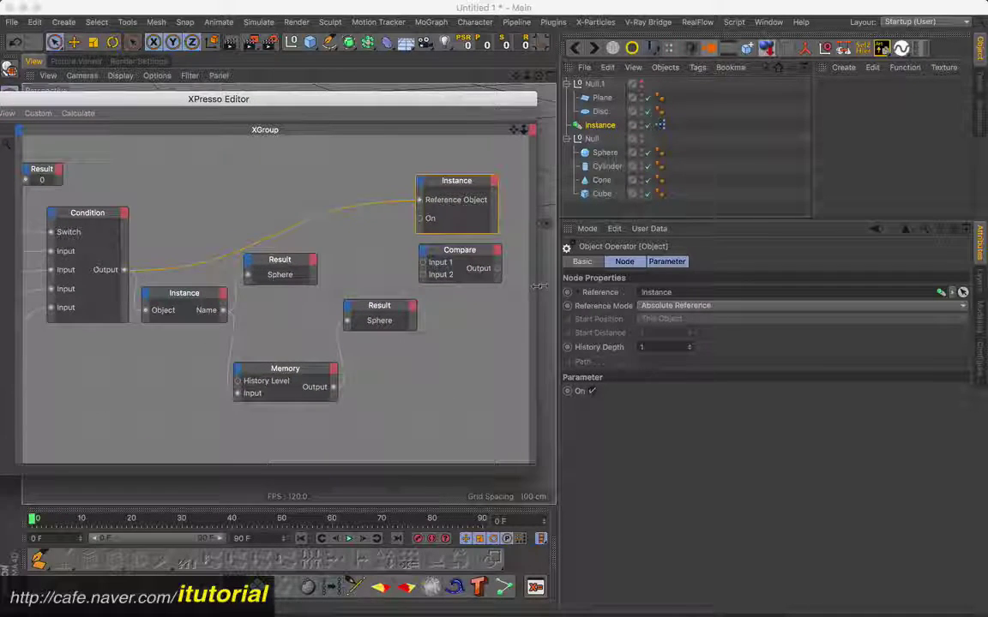
left_click_drag(534, 293, 564, 292)
left_click_drag(544, 130, 433, 139)
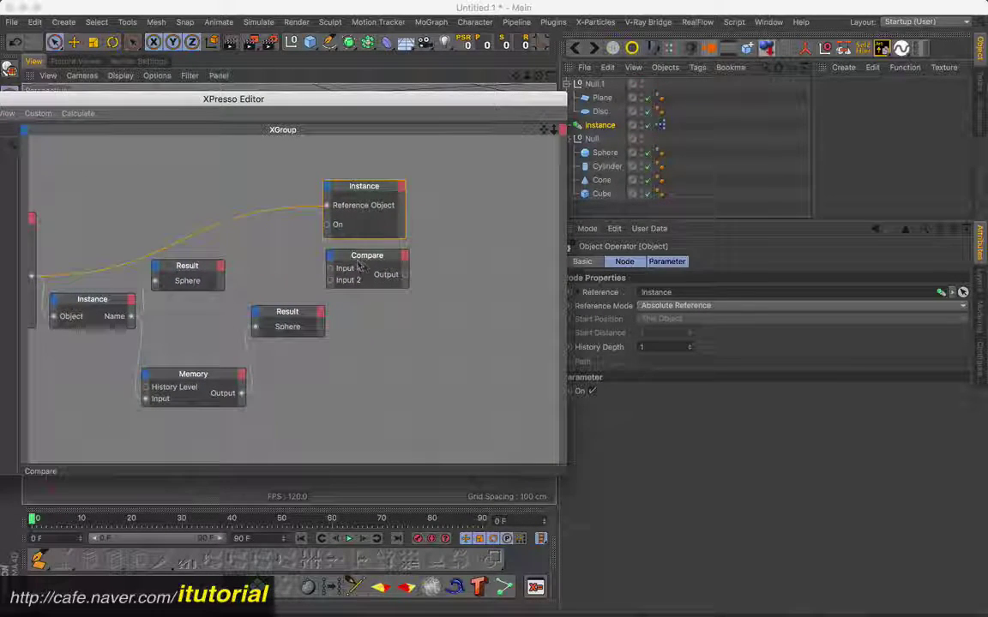
left_click_drag(341, 265, 339, 273)
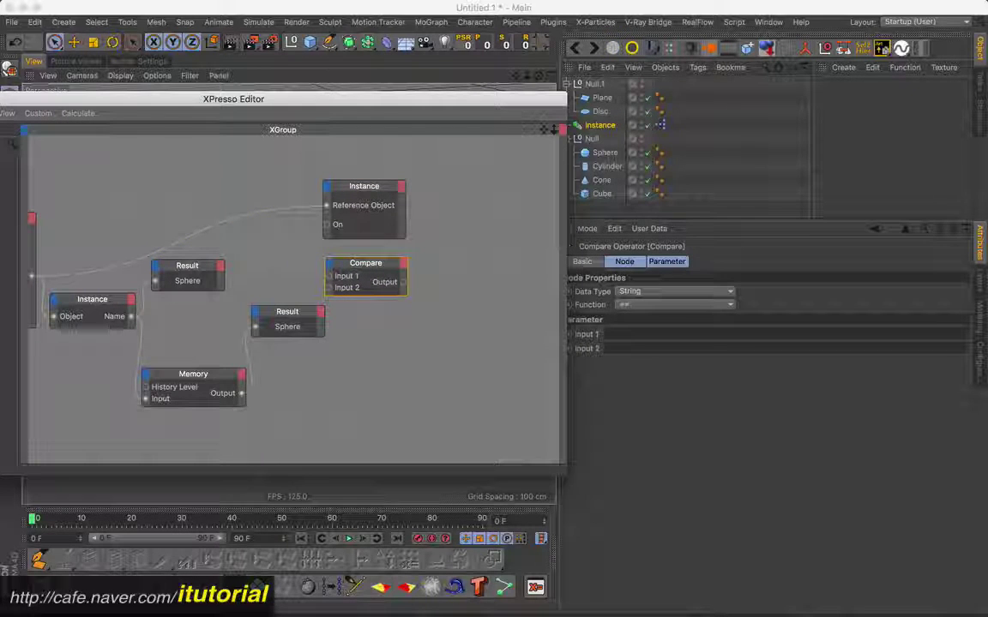
left_click_drag(296, 317, 292, 442)
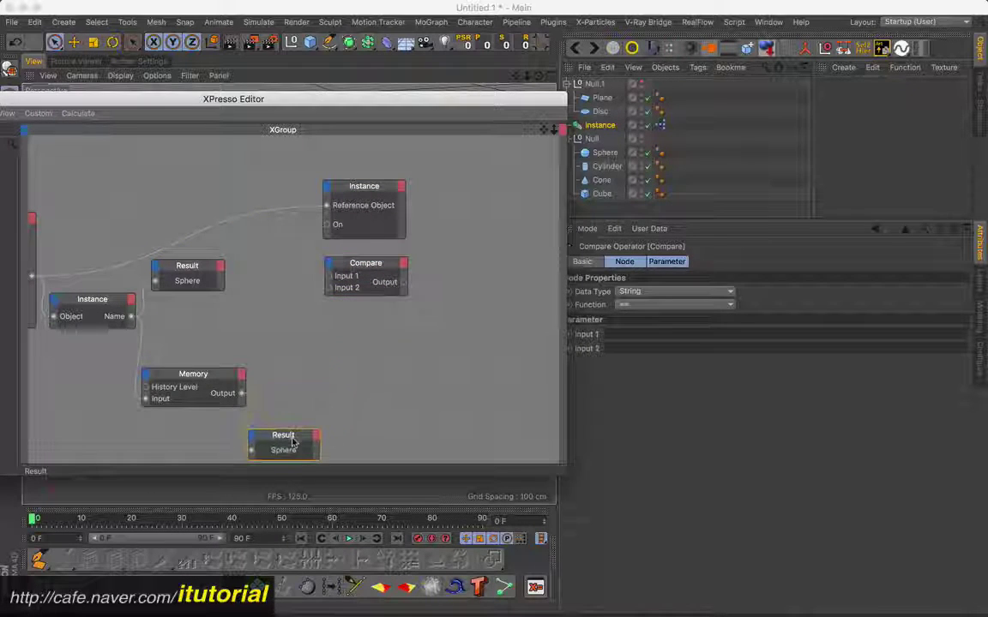
left_click(197, 269)
left_click_drag(196, 268, 191, 253)
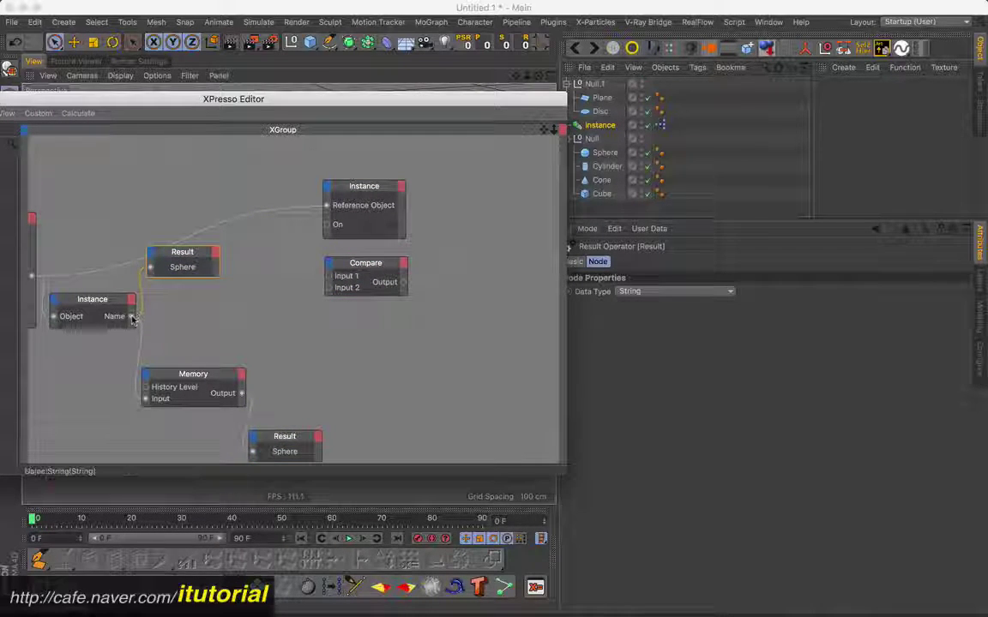
Step: Wire Instance Name to Compare Input 1, Memory Output to Input 2, and set function to !=
left_click_drag(130, 317, 328, 276)
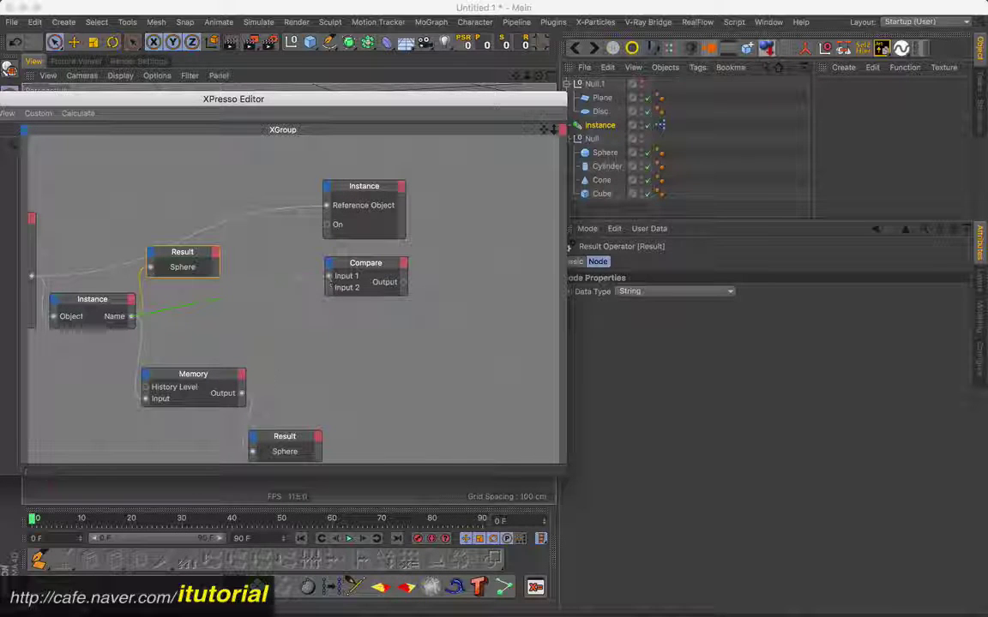
left_click_drag(244, 394, 328, 288)
left_click(364, 266)
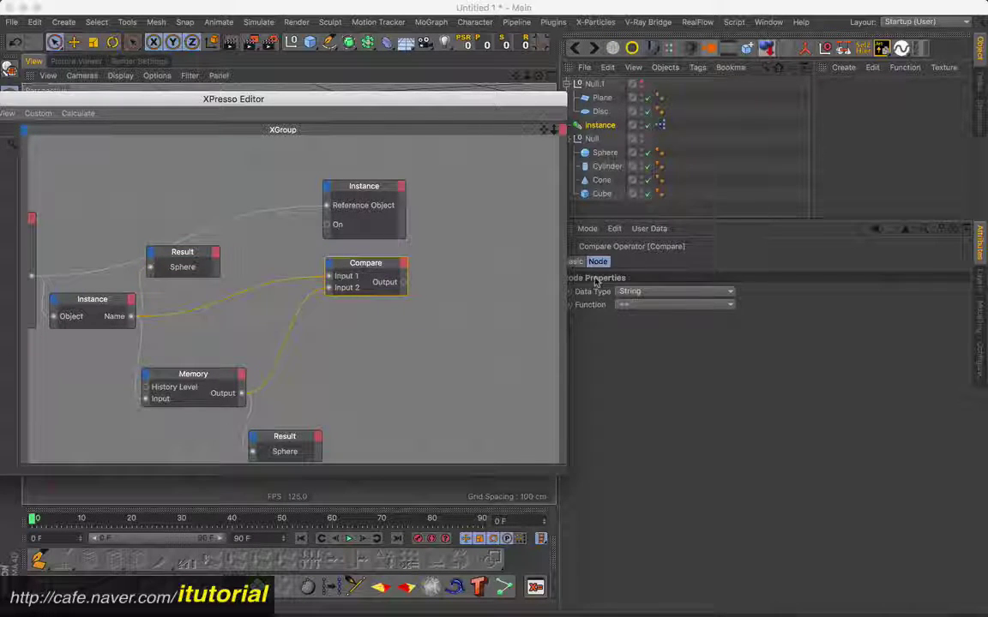
left_click(675, 307)
left_click(624, 388)
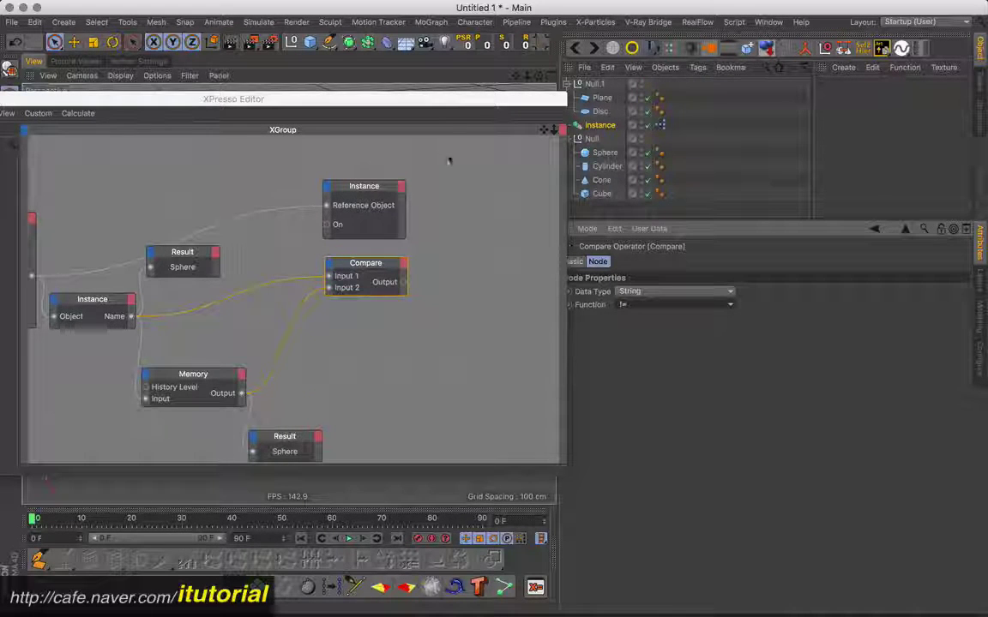
left_click_drag(428, 103, 393, 110)
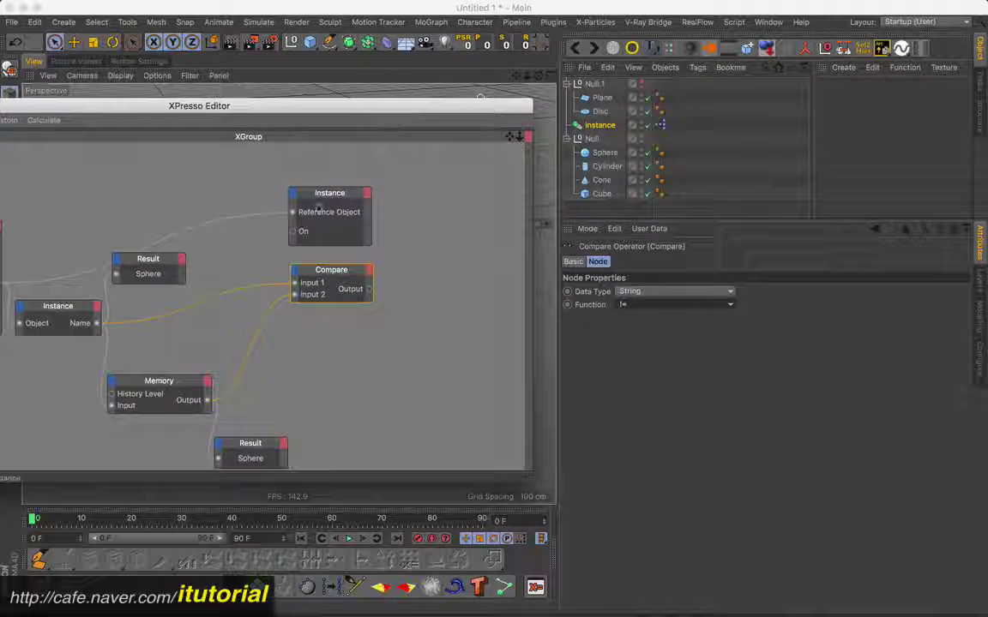
Step: Connect Compare's Output to the Instance node's On port and tidy the Result and Memory nodes
left_click_drag(323, 197, 439, 194)
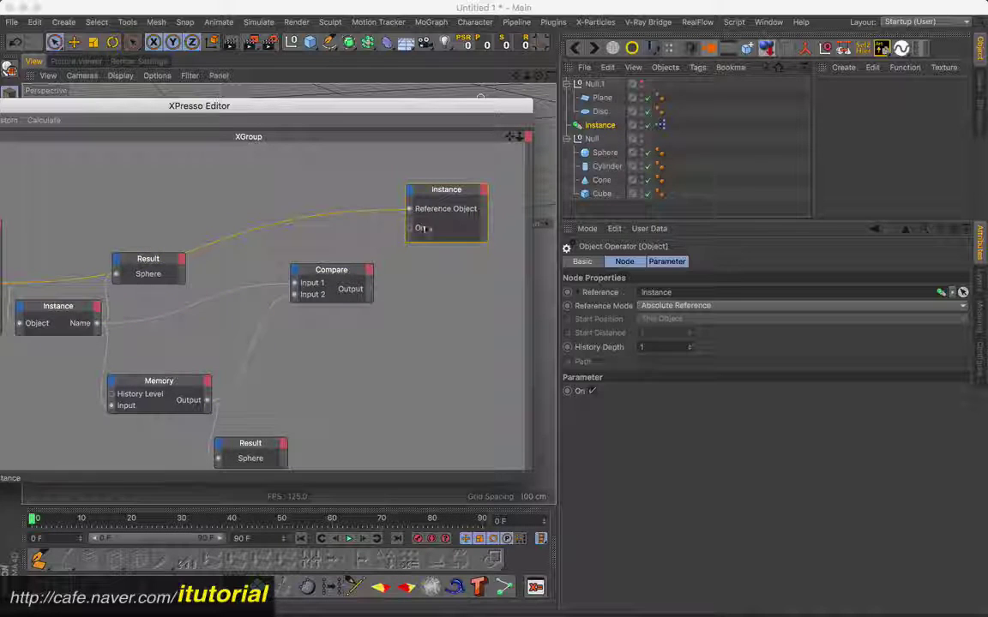
left_click_drag(409, 238, 410, 229)
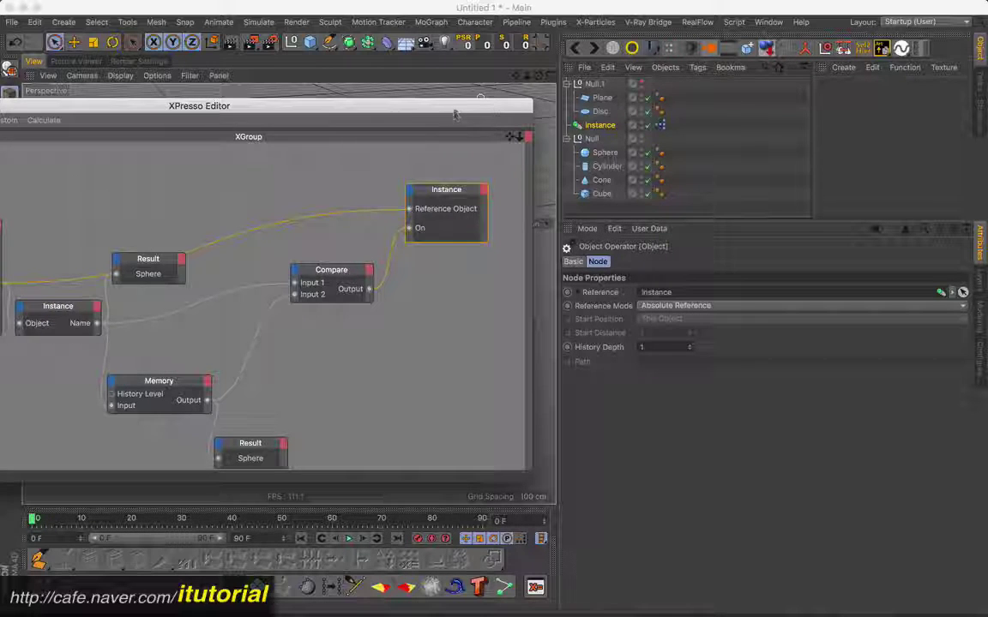
left_click_drag(417, 105, 448, 110)
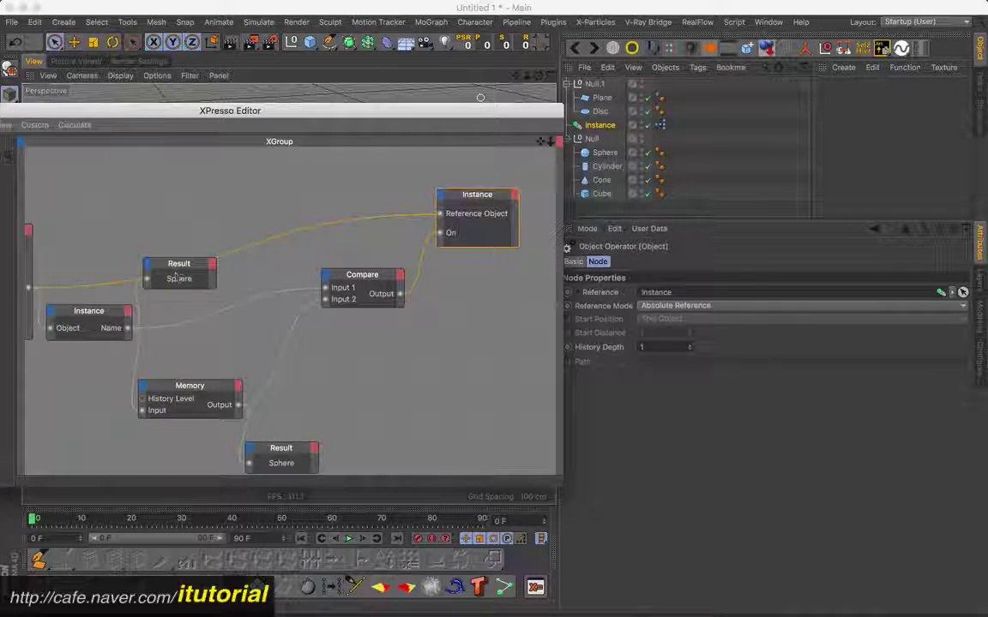
left_click_drag(177, 265, 188, 287)
left_click_drag(200, 386, 205, 358)
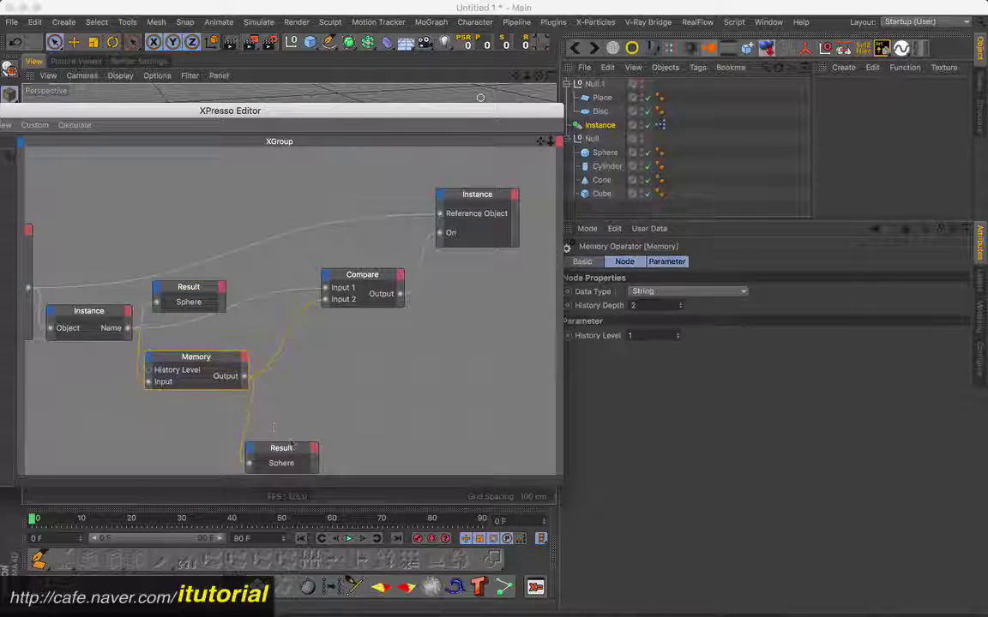
left_click_drag(281, 447, 306, 371)
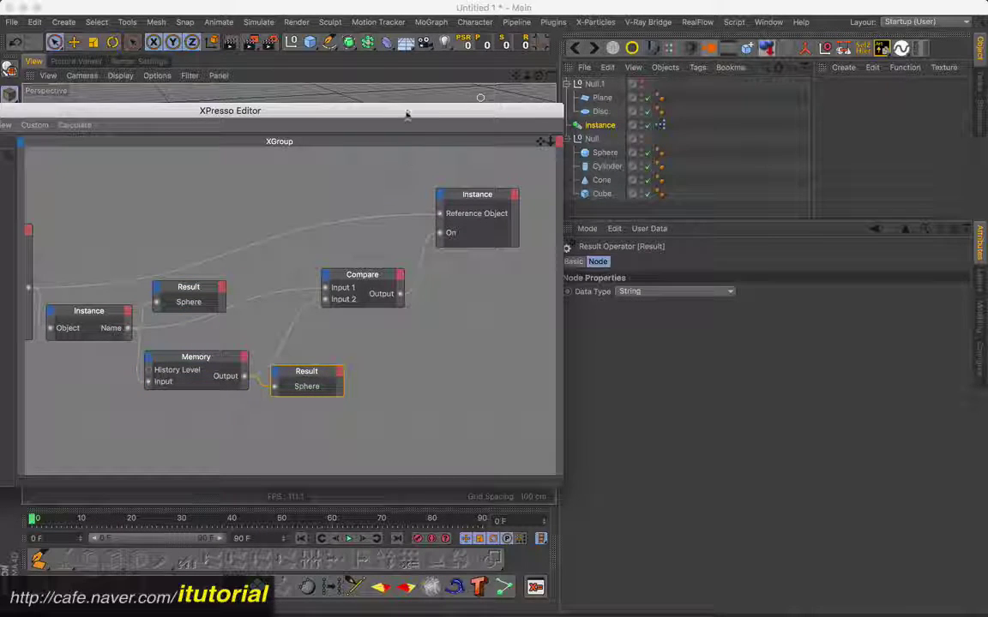
left_click_drag(403, 111, 399, 295)
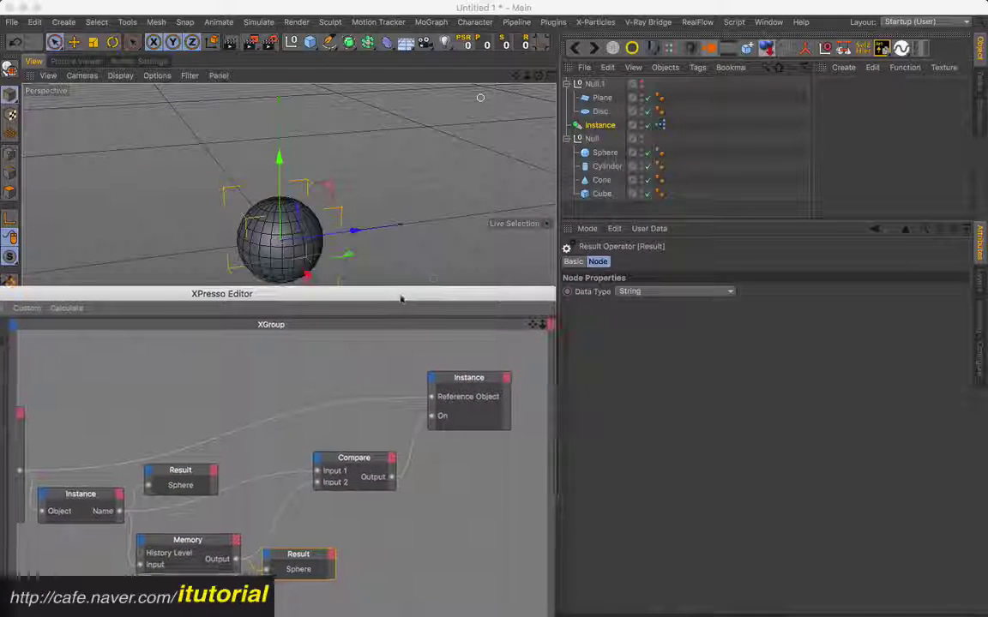
Step: Cycle the Instance through Cylinder, Cone and Cube back to Sphere, then select the Compare node
left_click(605, 147)
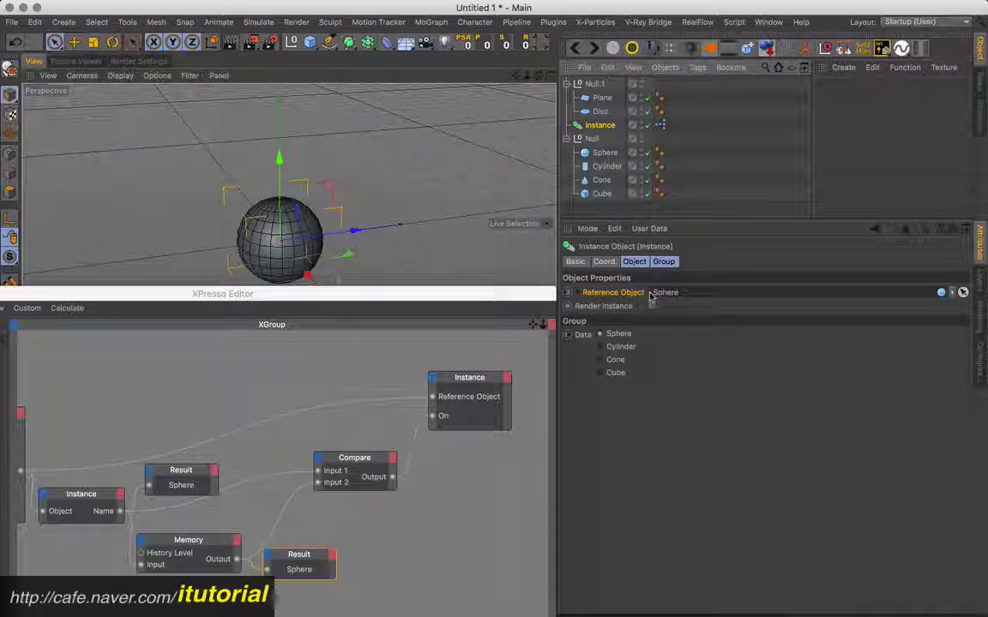
left_click(619, 347)
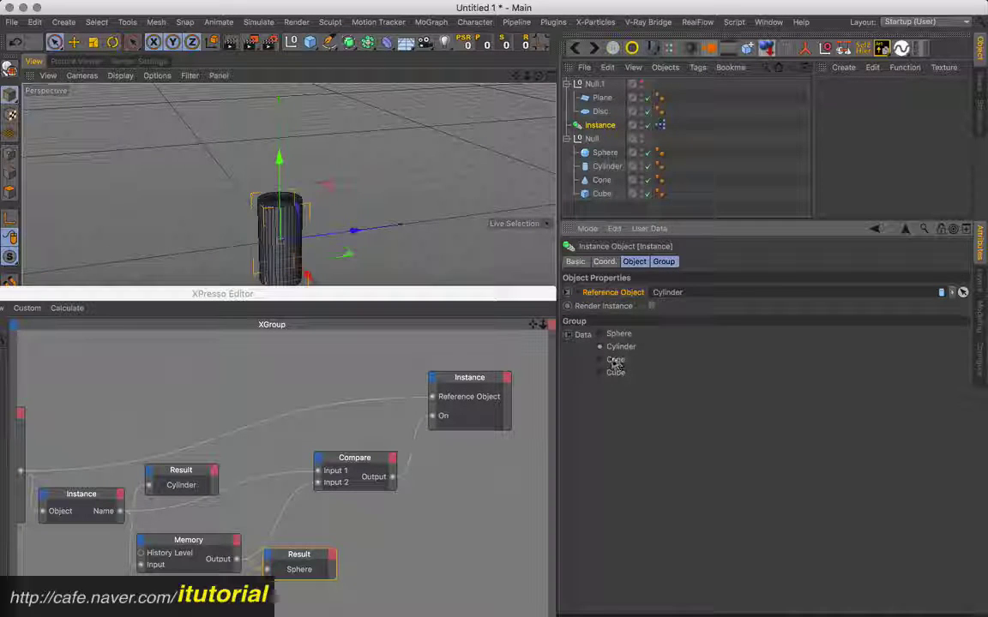
left_click(616, 360)
left_click(615, 373)
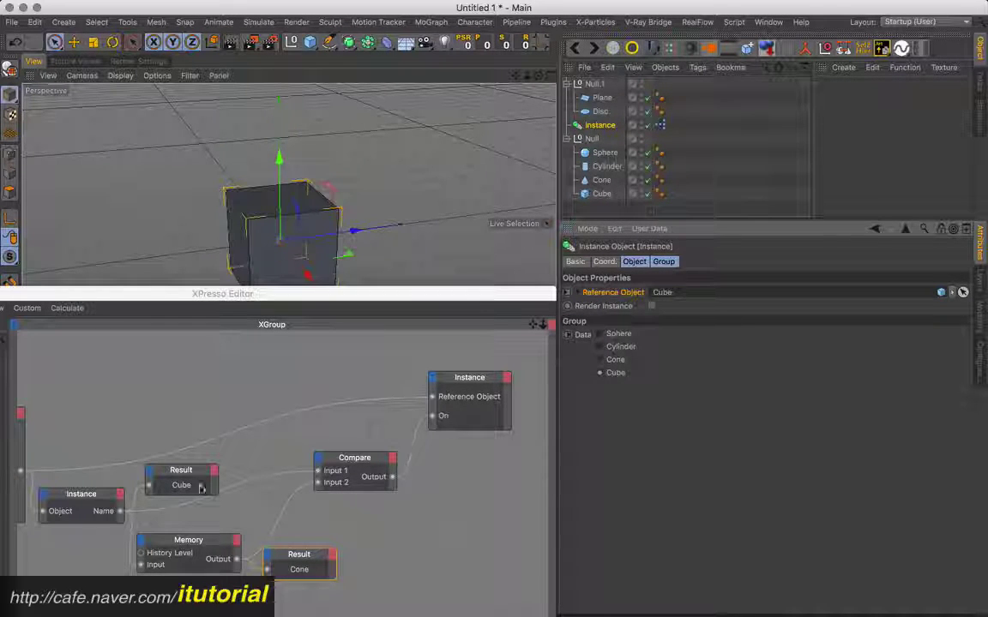
left_click_drag(347, 313, 354, 301)
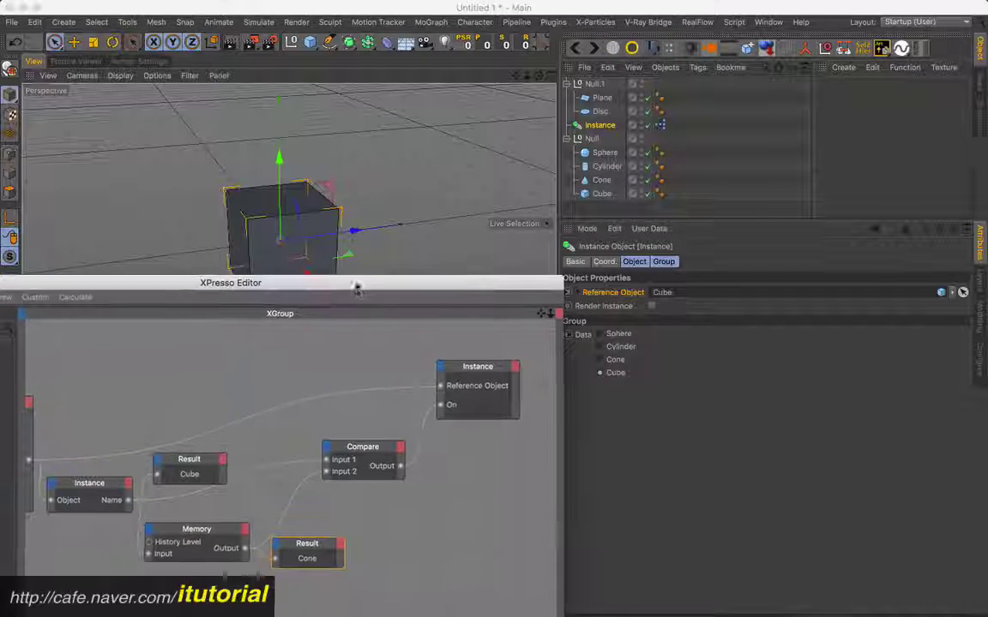
left_click(614, 335)
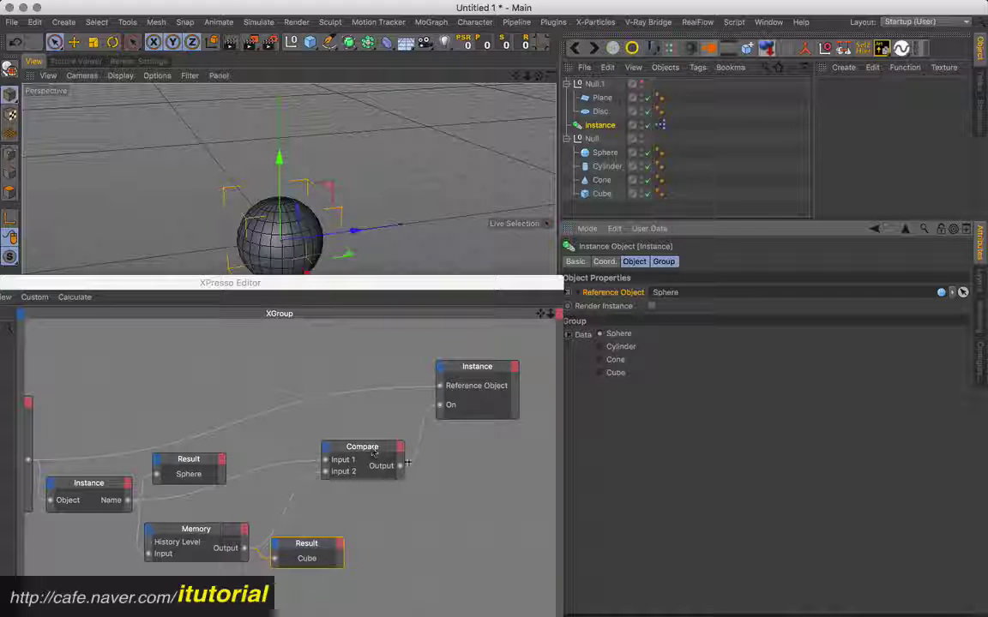
left_click_drag(454, 405, 452, 407)
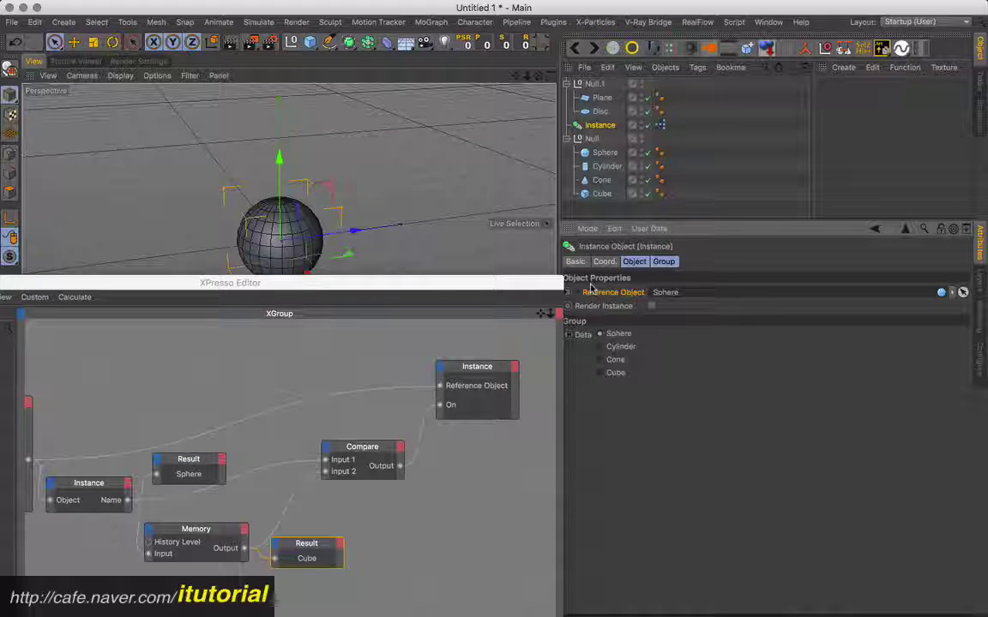
left_click(360, 447)
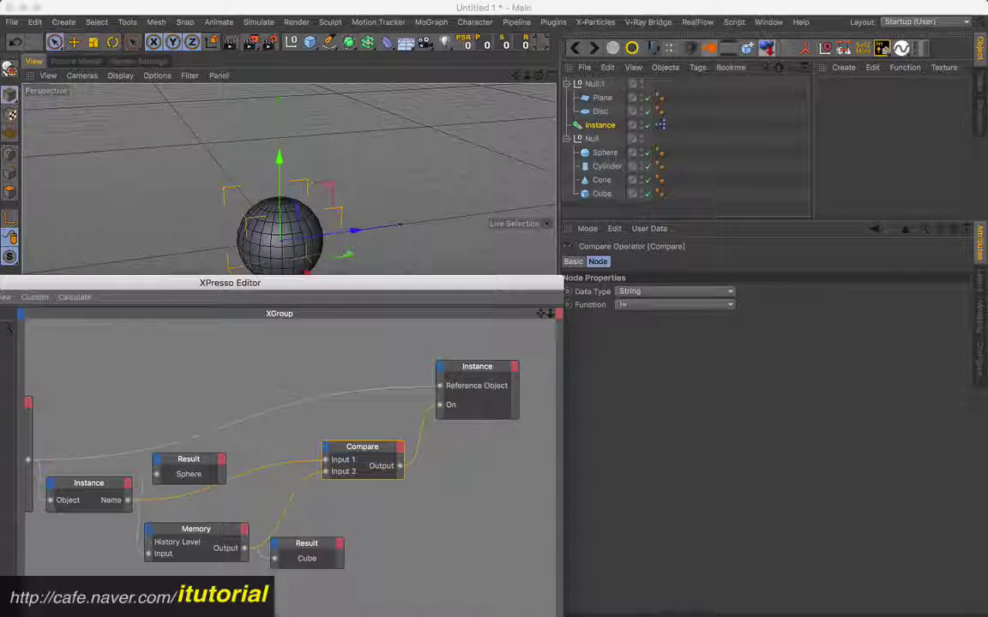
Step: Switch the Compare function to == and then back to !=
left_click(695, 306)
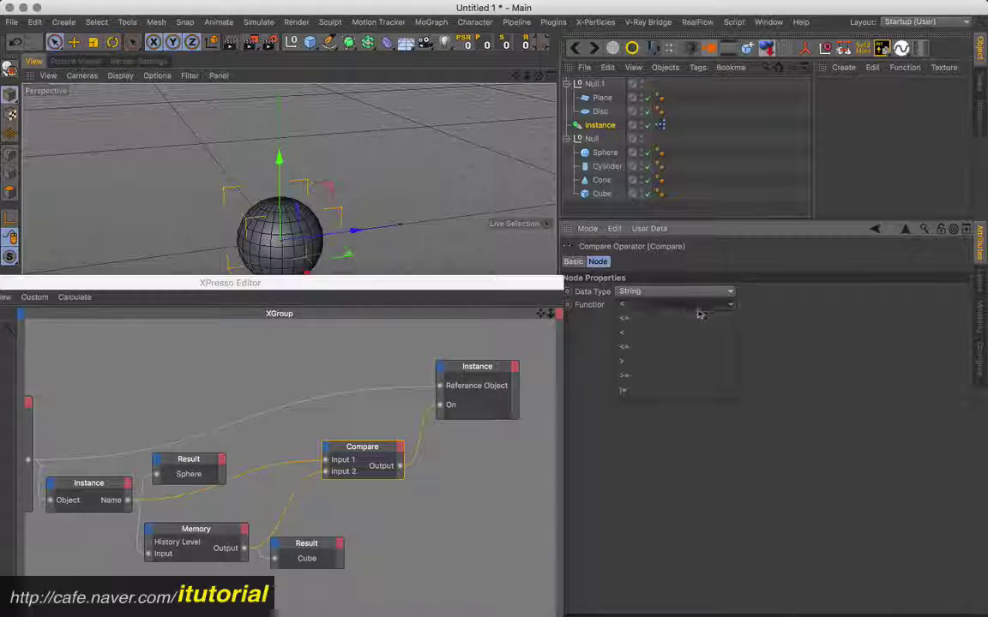
left_click(691, 319)
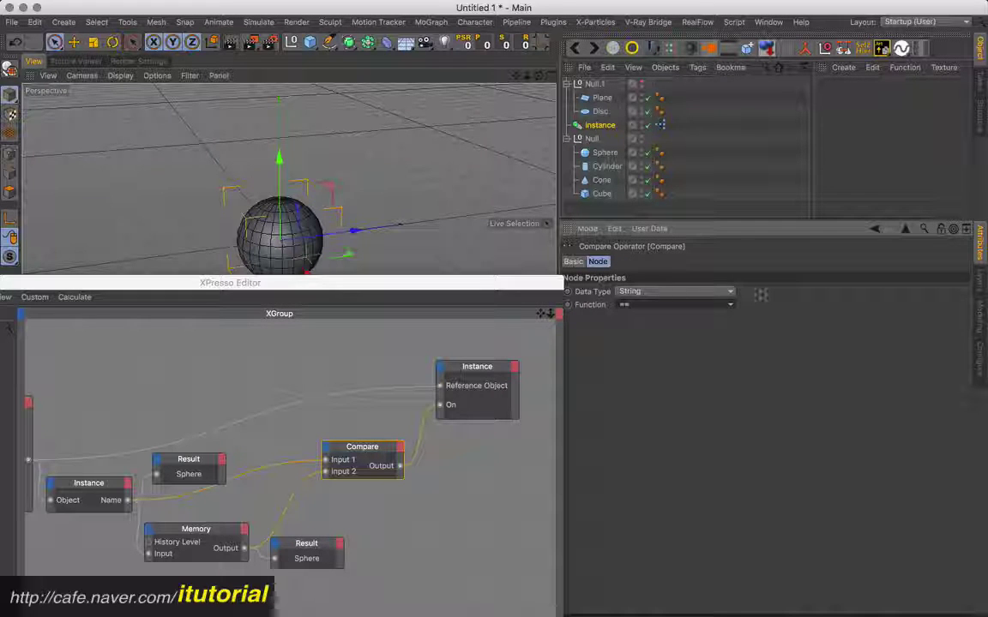
left_click(694, 305)
left_click(650, 387)
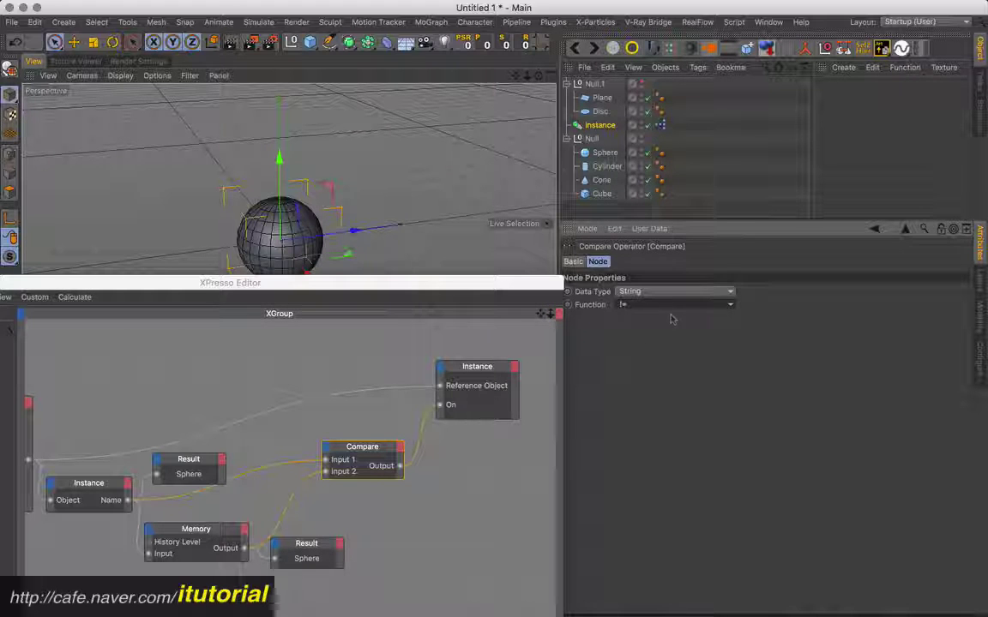
Step: Set the Instance's Data to Cylinder and drag Plane into its Reference Object field
left_click(600, 125)
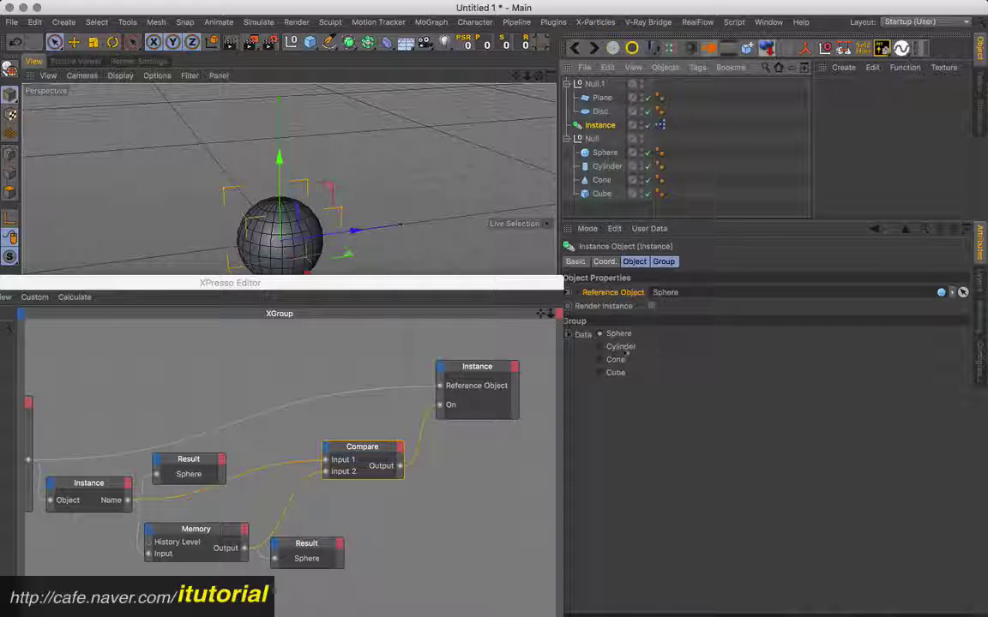
left_click(617, 347)
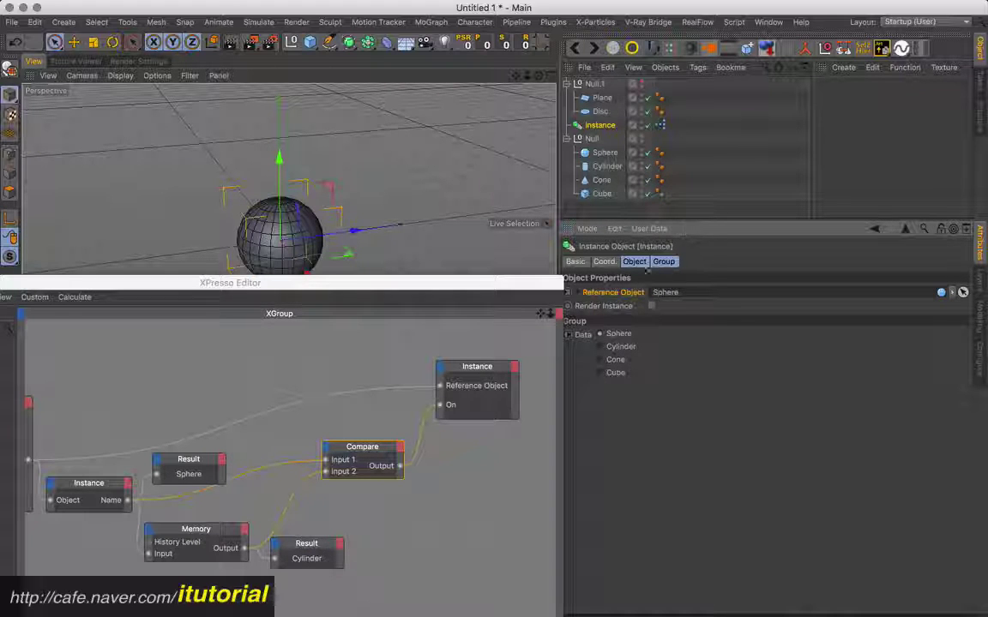
left_click_drag(602, 98, 665, 293)
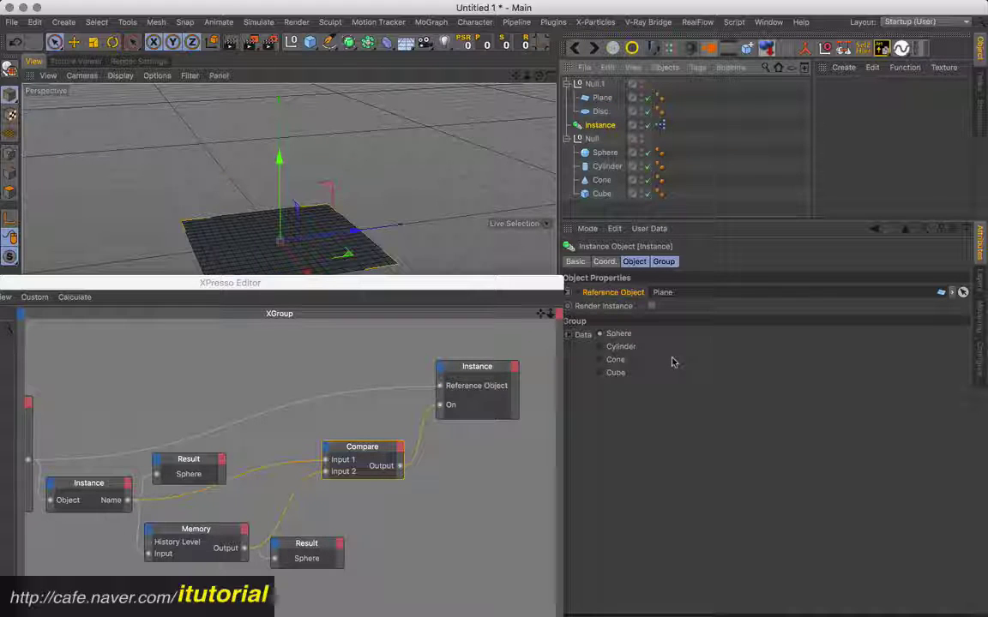
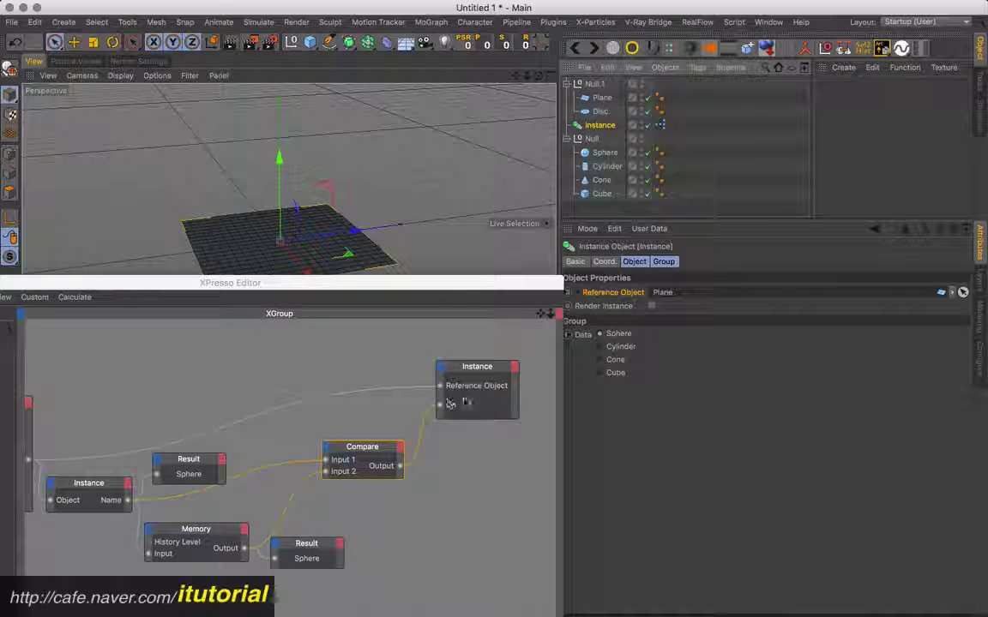
Step: Select the Instance and switch the Group data to Cylinder to test the shape swap
left_click(494, 380)
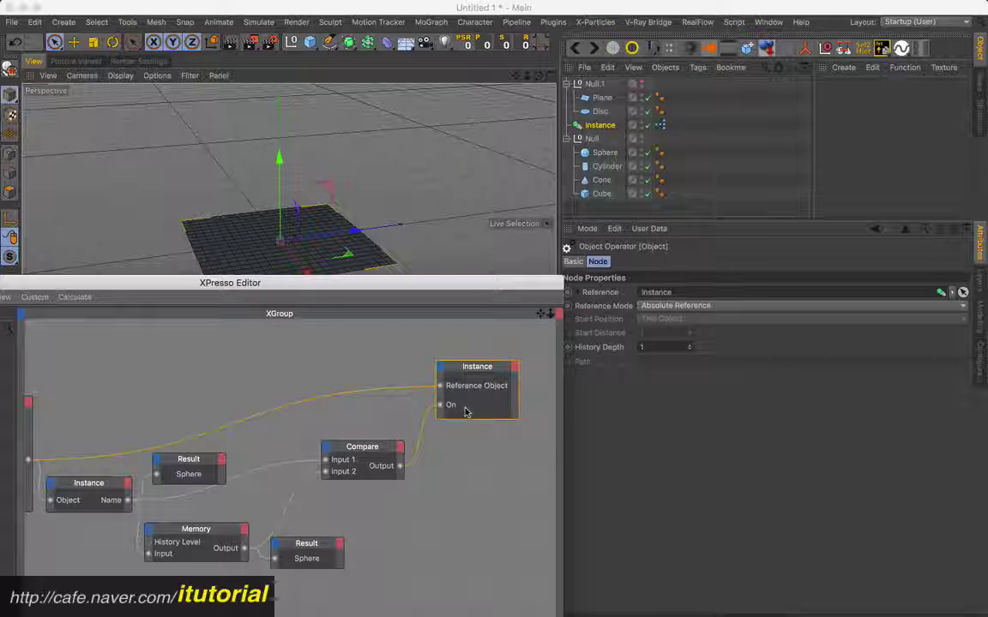
left_click(600, 125)
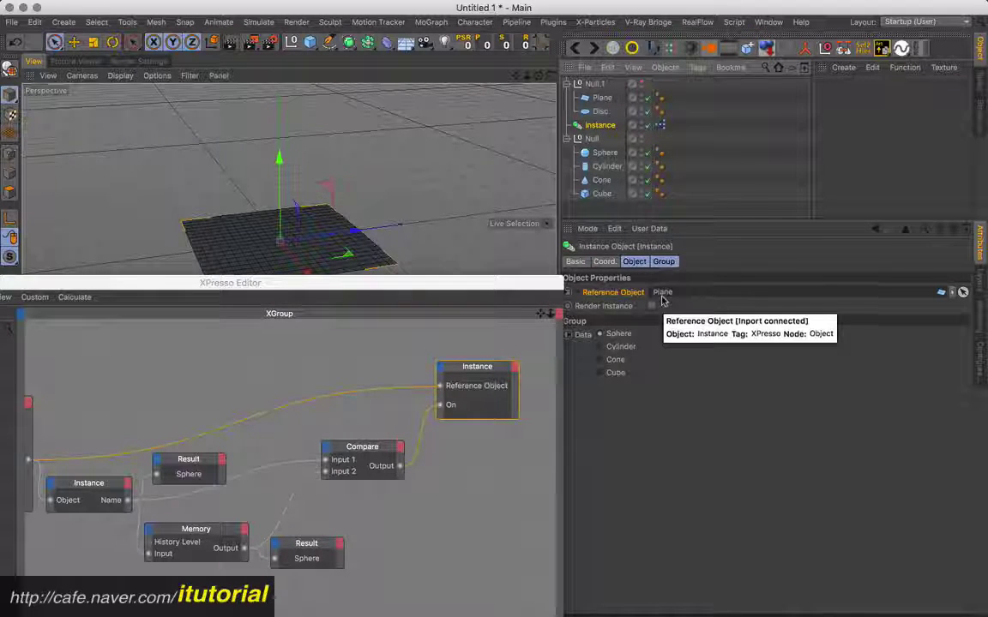
left_click(617, 346)
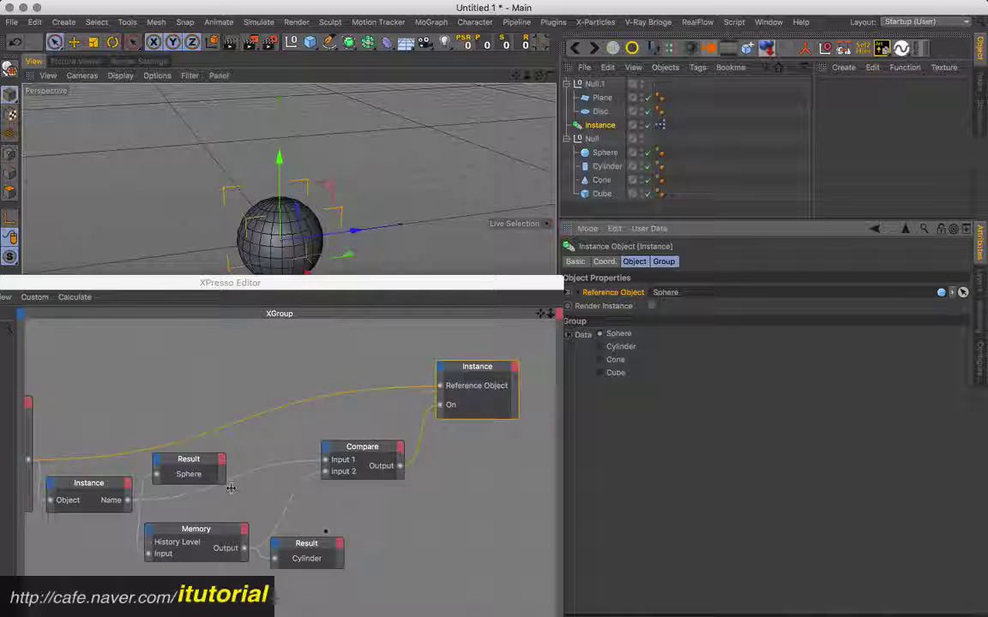
Step: Assign Disc, then Plane, then Disc again as the Instance's Reference Object
left_click(599, 112)
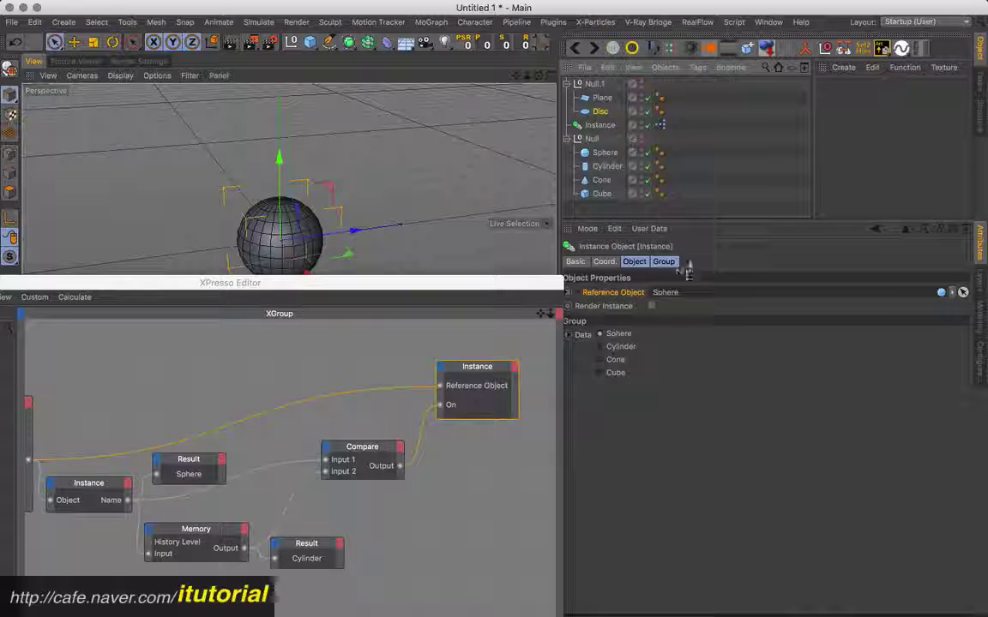
left_click_drag(600, 111, 664, 293)
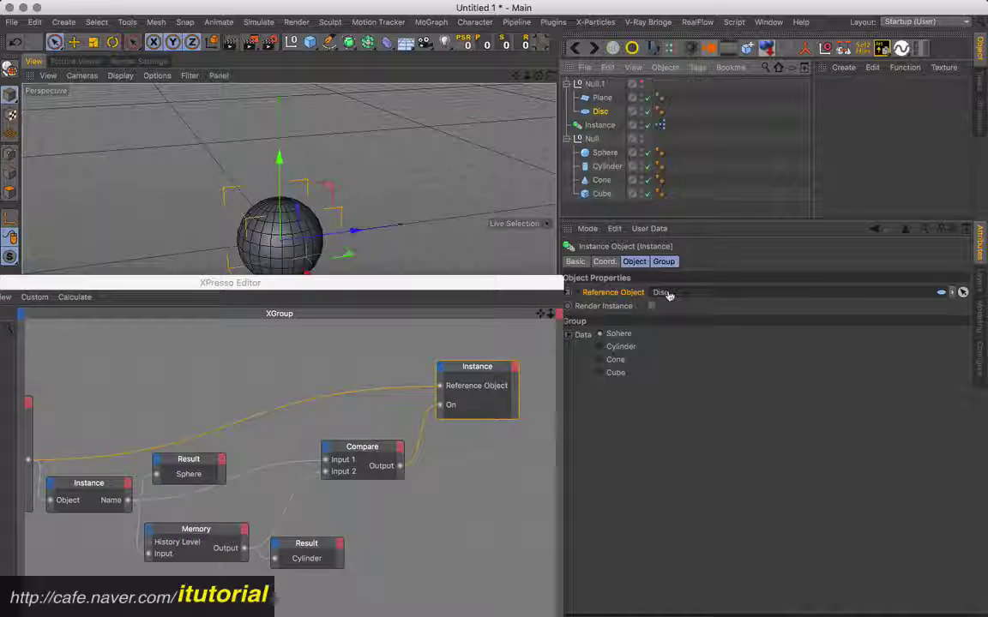
left_click(599, 125)
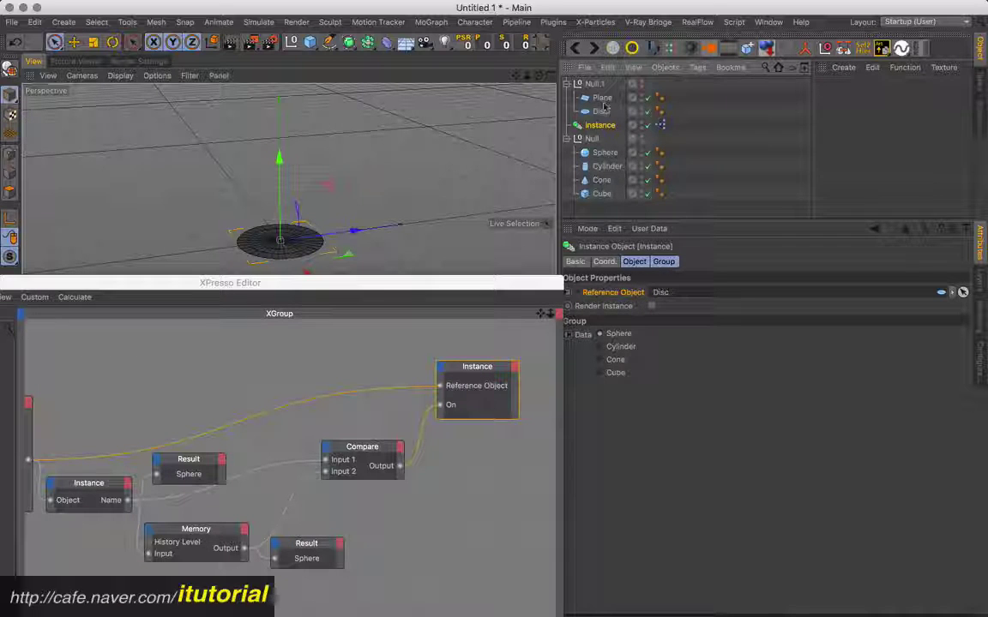
left_click_drag(602, 98, 671, 292)
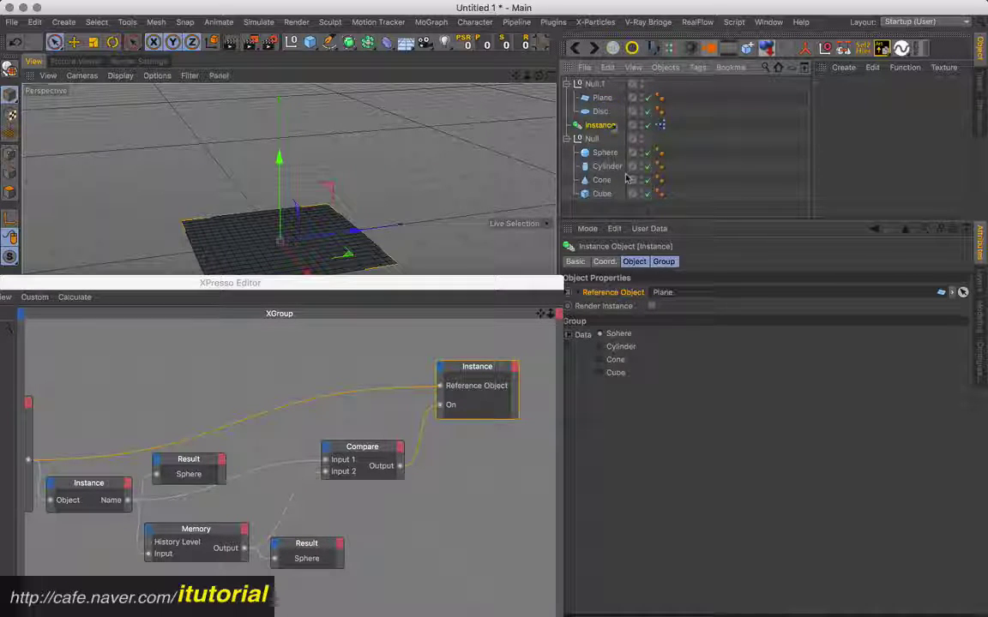
left_click_drag(601, 112, 662, 292)
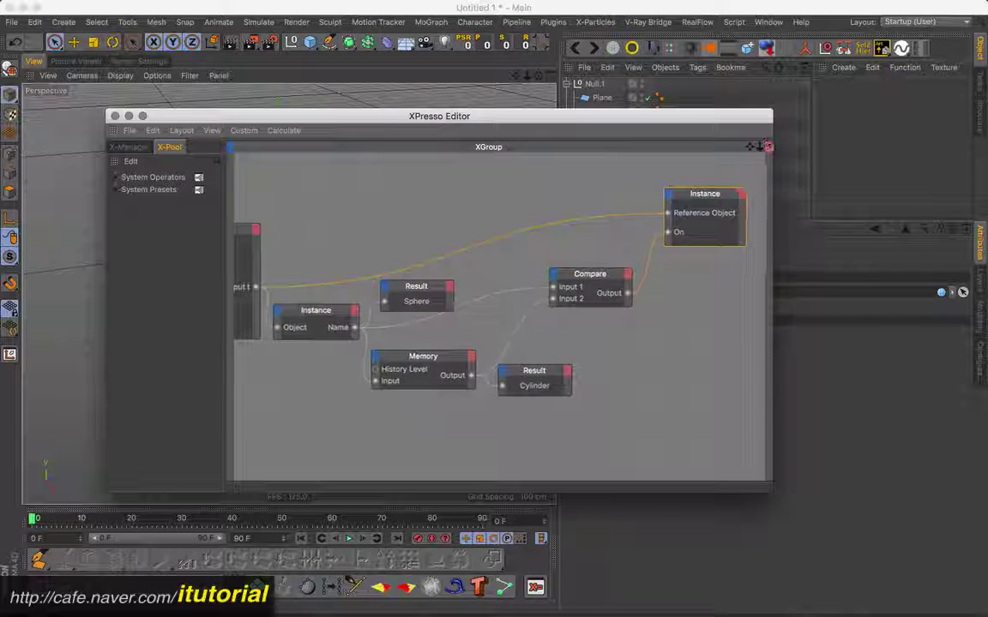
Step: Check the Memory node's String data type and History Depth 2, then switch applications
middle_click_drag(524, 348, 564, 338)
left_click(452, 357)
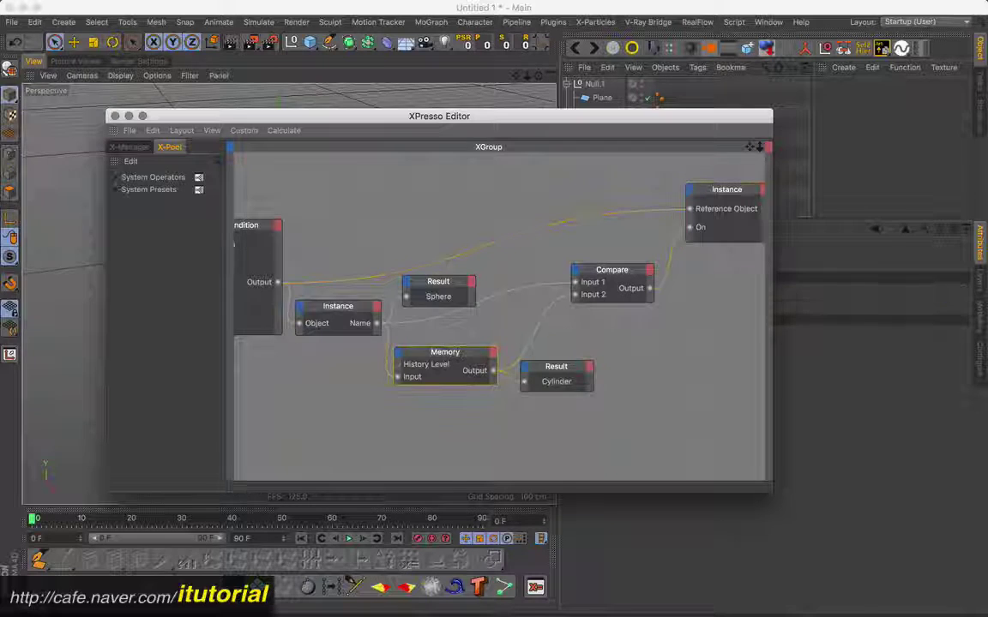
left_click_drag(622, 119, 413, 191)
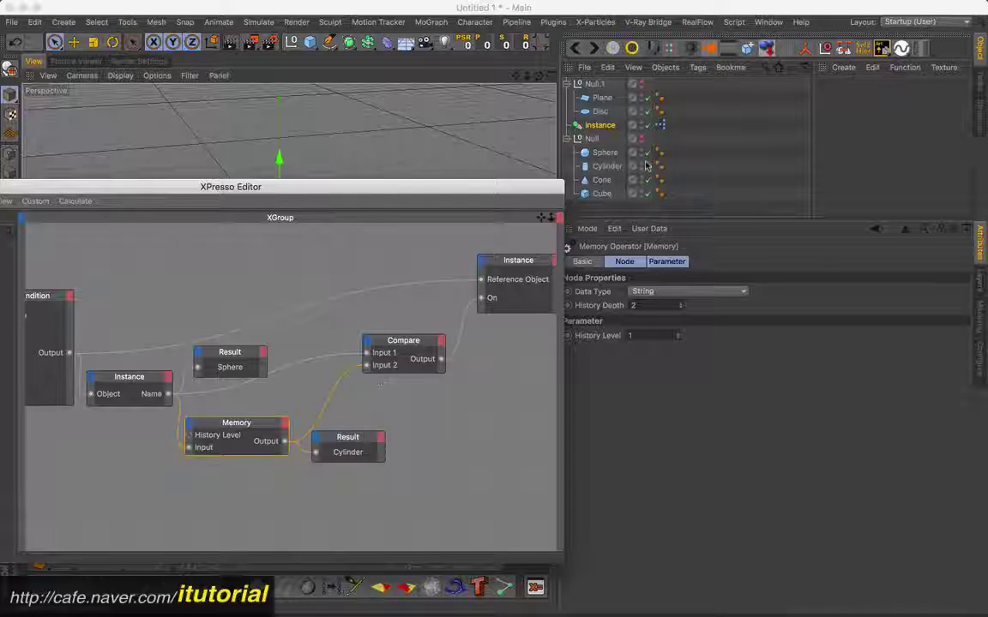
left_click_drag(510, 190, 650, 168)
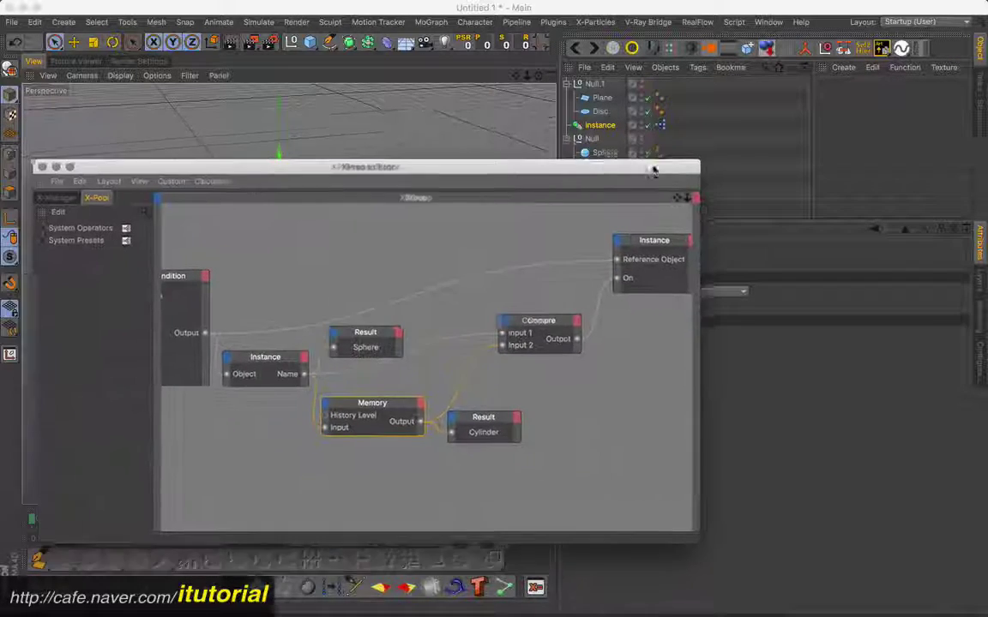
key("super+Tab")
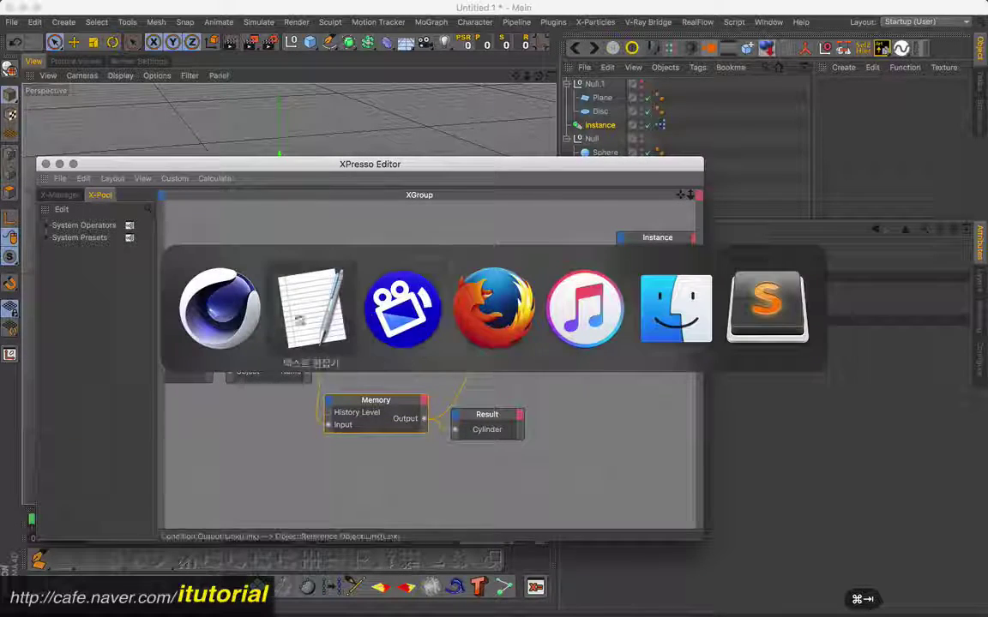
key("super+Tab")
key("super+Tab")
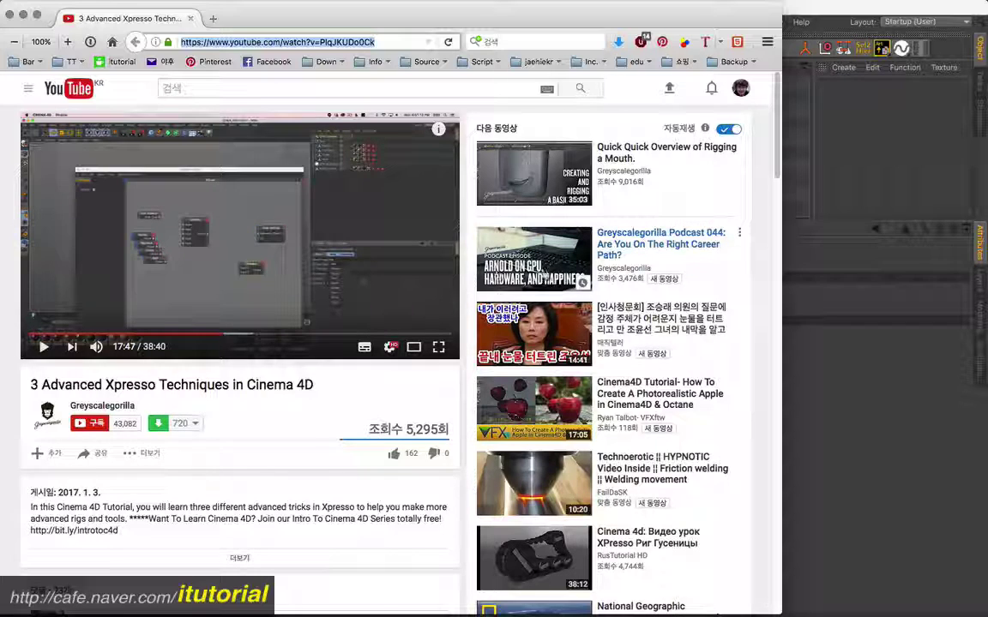
left_click(806, 263)
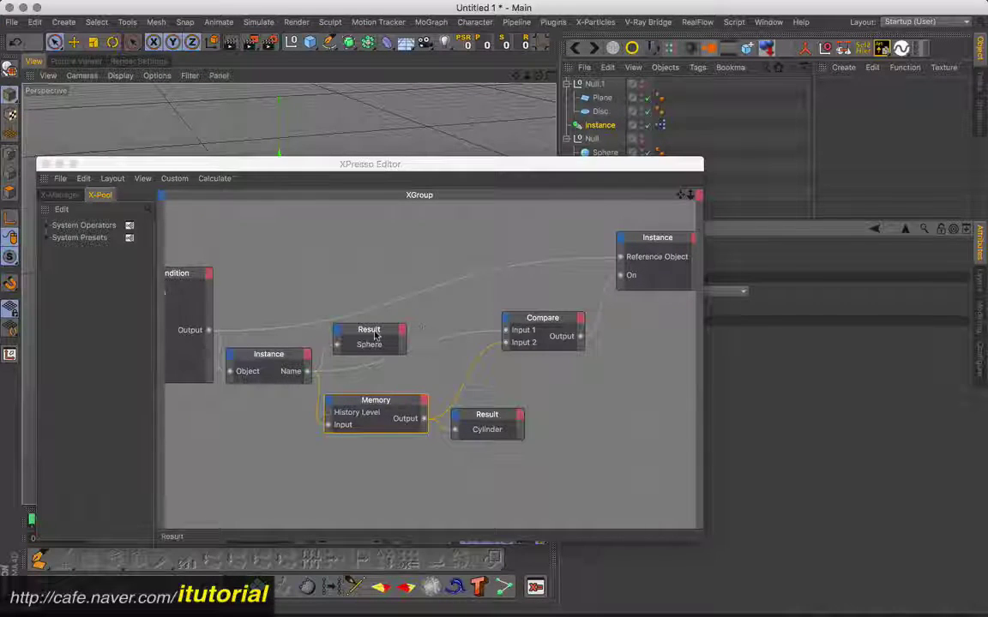
Step: Reposition the Sphere and Cylinder Result nodes, Compare and Instance nodes, and enlarge the XPresso Editor
left_click_drag(369, 334, 357, 338)
left_click_drag(477, 410, 475, 431)
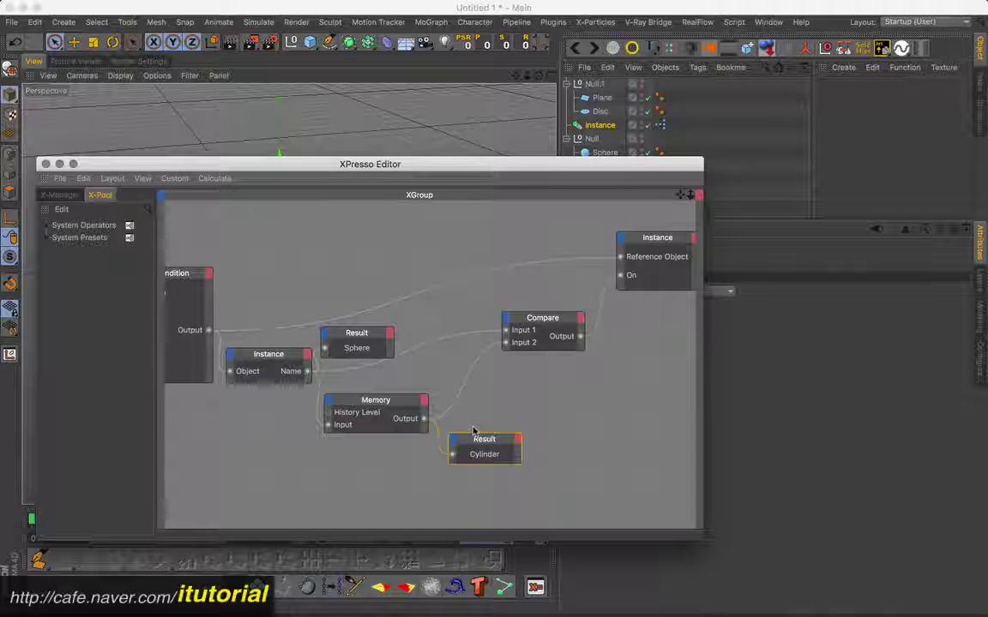
left_click_drag(358, 336, 371, 338)
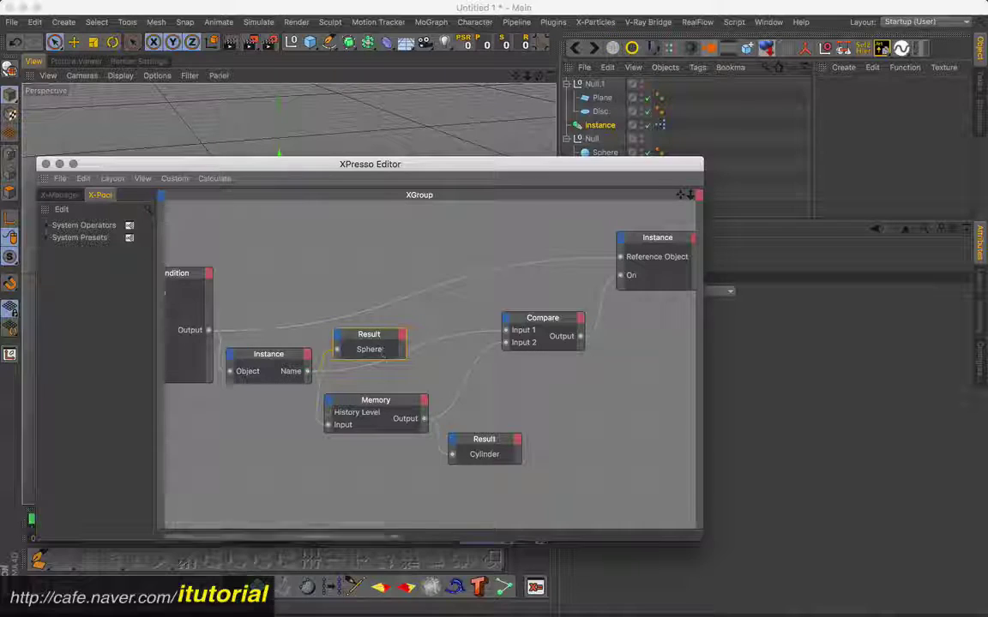
left_click_drag(558, 165, 489, 204)
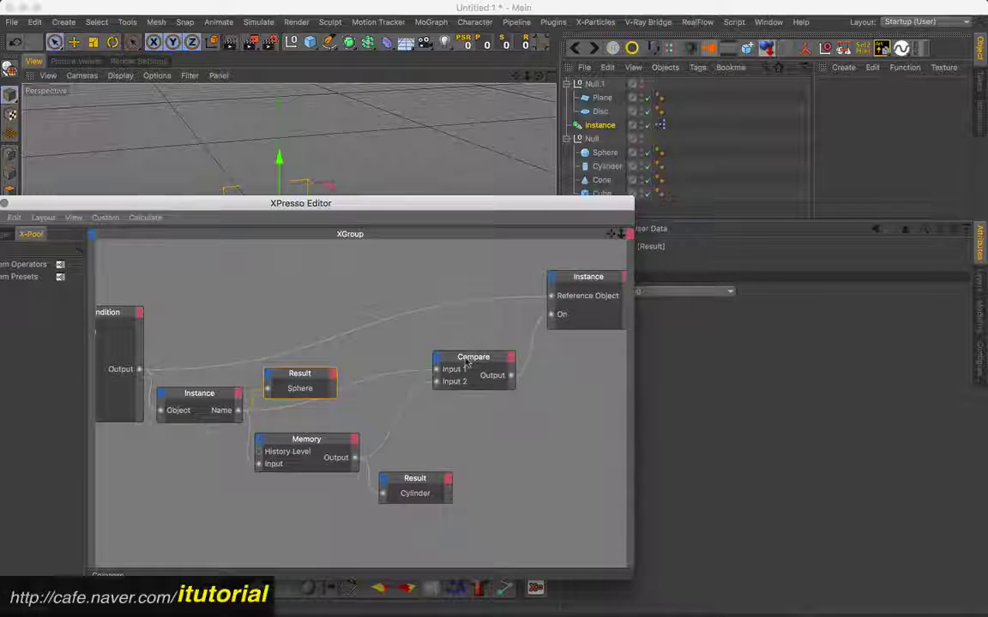
left_click_drag(439, 373, 426, 374)
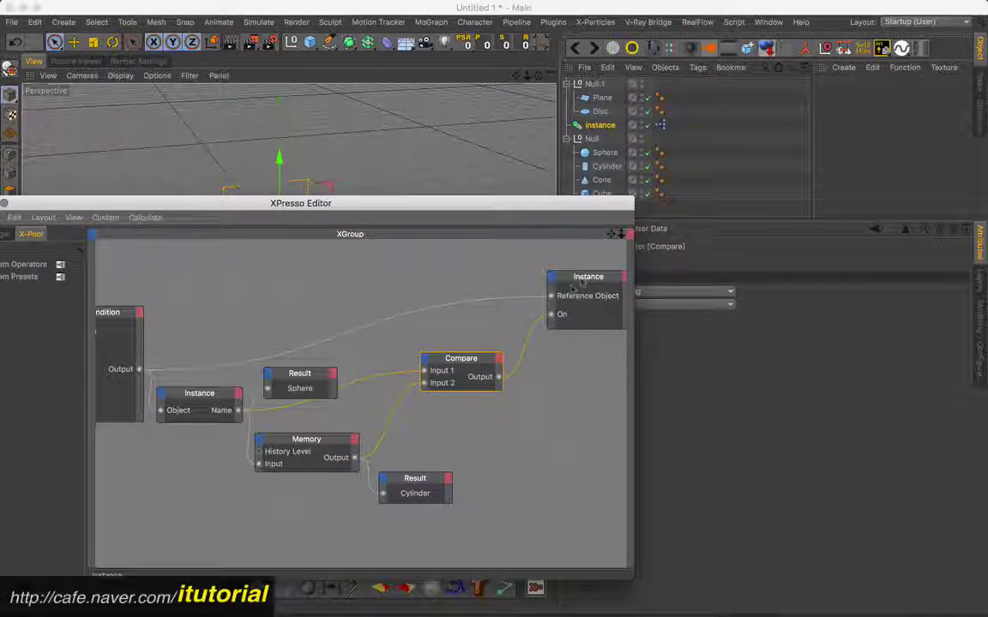
left_click_drag(576, 279, 553, 283)
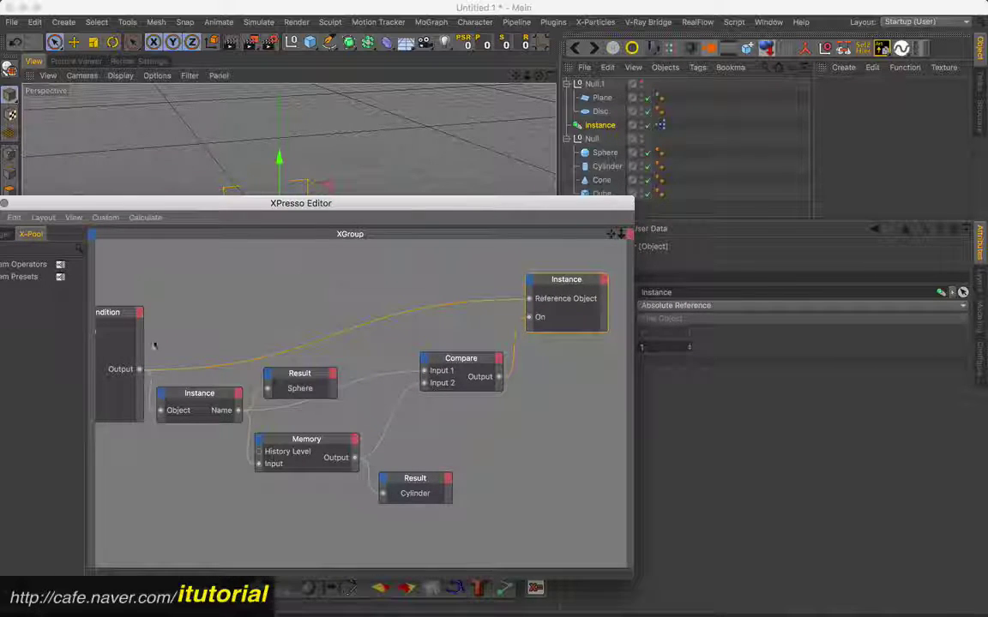
left_click_drag(632, 198, 667, 182)
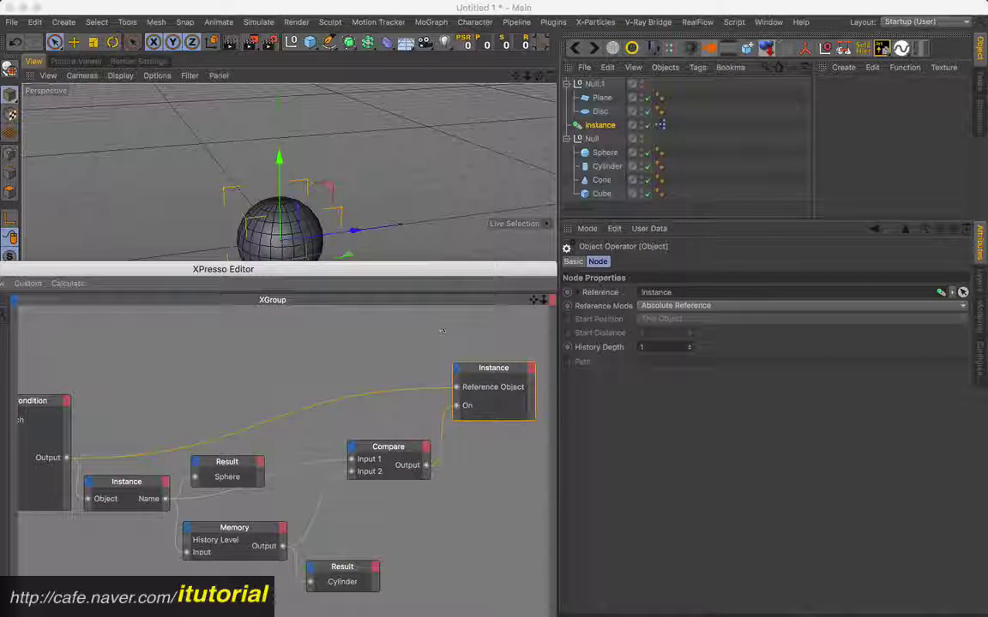
Step: Switch the Instance's Group data to Cone so both Result nodes read Cone
left_click(600, 124)
left_click_drag(435, 269, 417, 309)
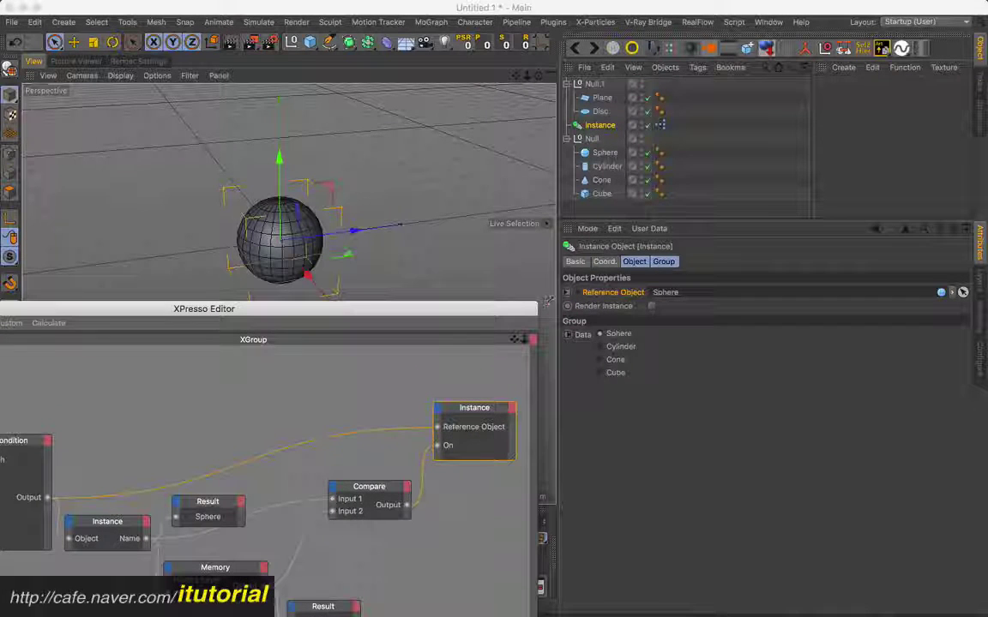
left_click(621, 346)
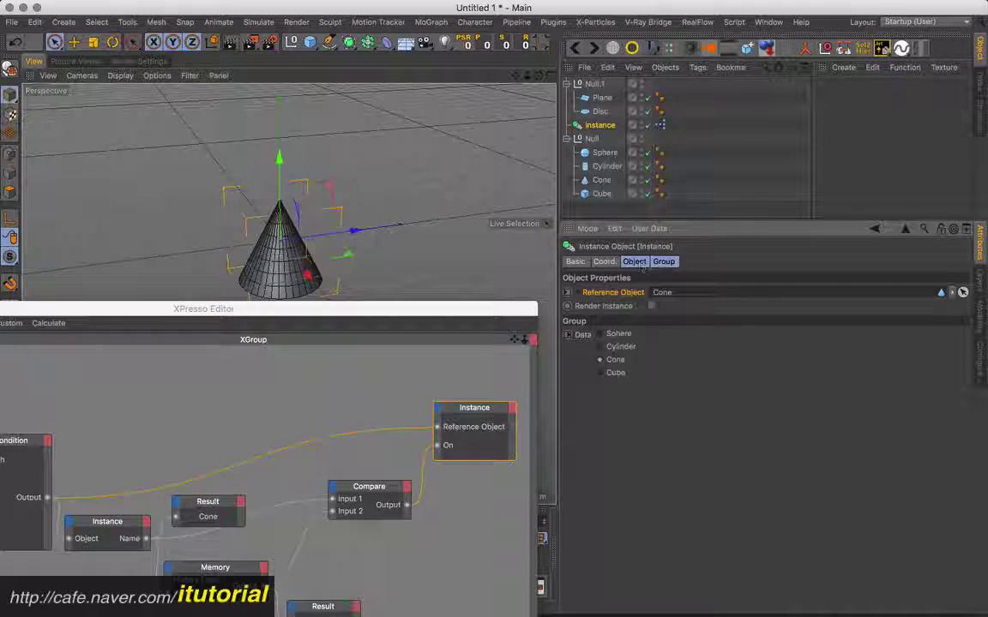
Step: Try Plane and then Disc as the Instance's Reference Object, centring the XPresso Editor
left_click_drag(602, 97, 661, 293)
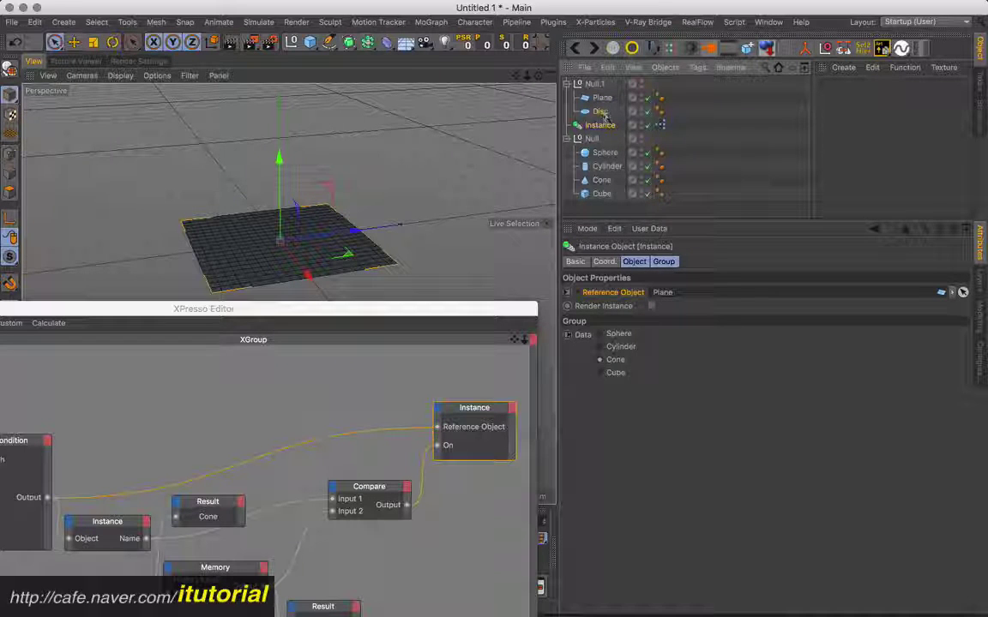
left_click_drag(600, 111, 661, 293)
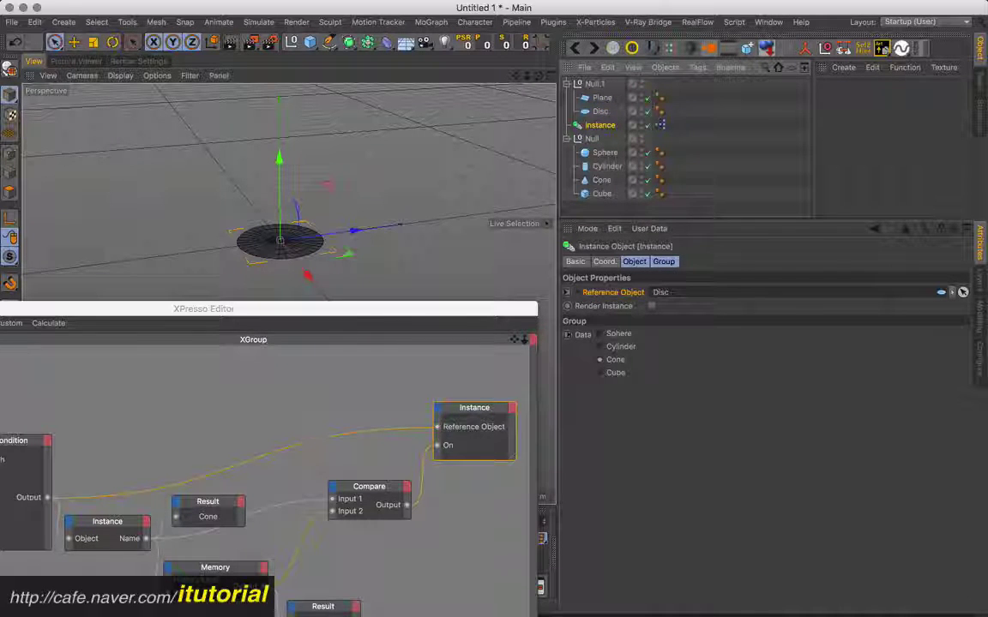
left_click_drag(353, 309, 591, 154)
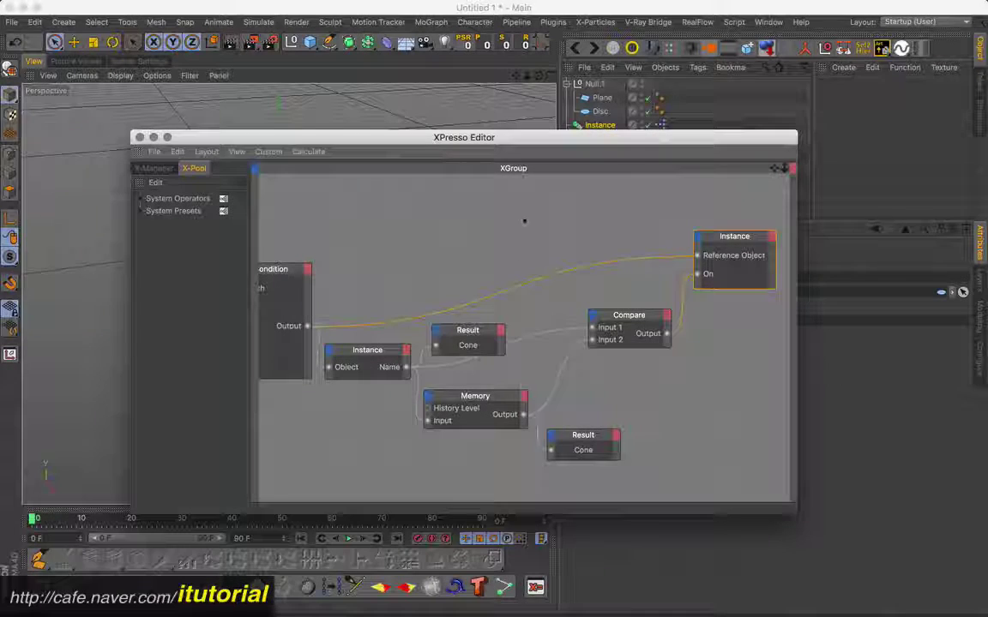